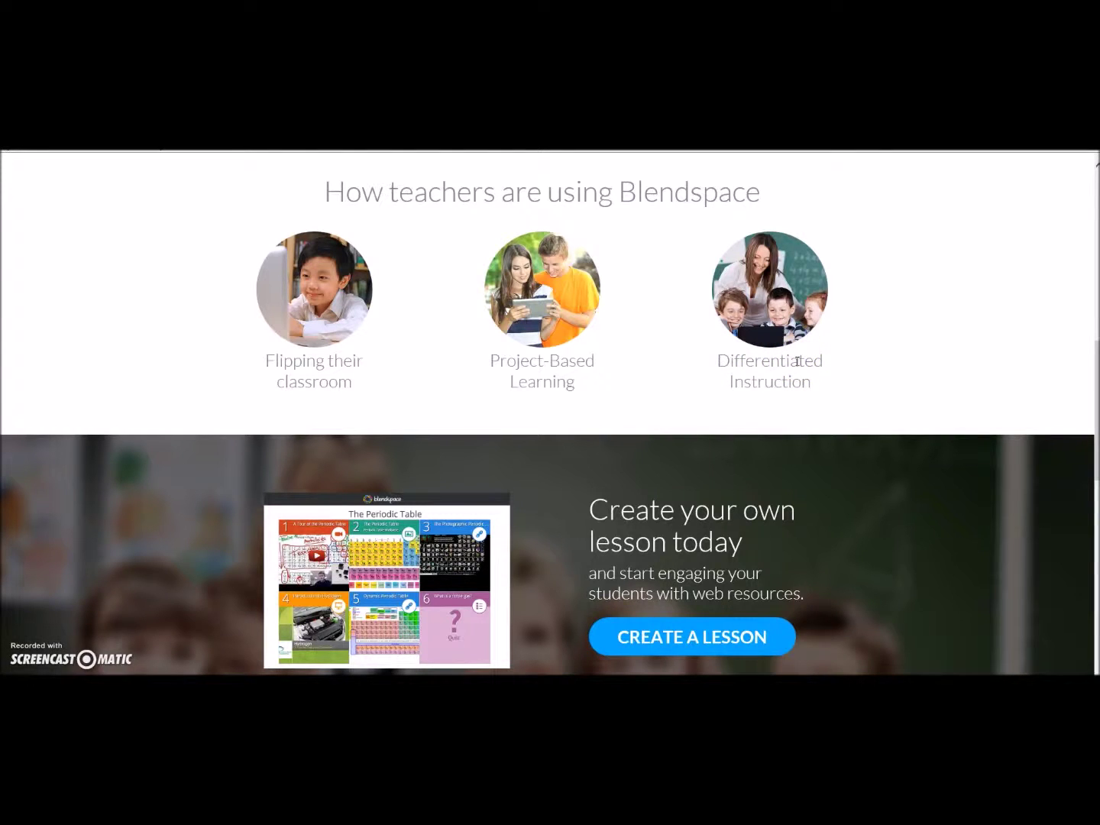
Review the home page and open the sign-up form for registering as a teacher
scroll(585, 344, down, 3)
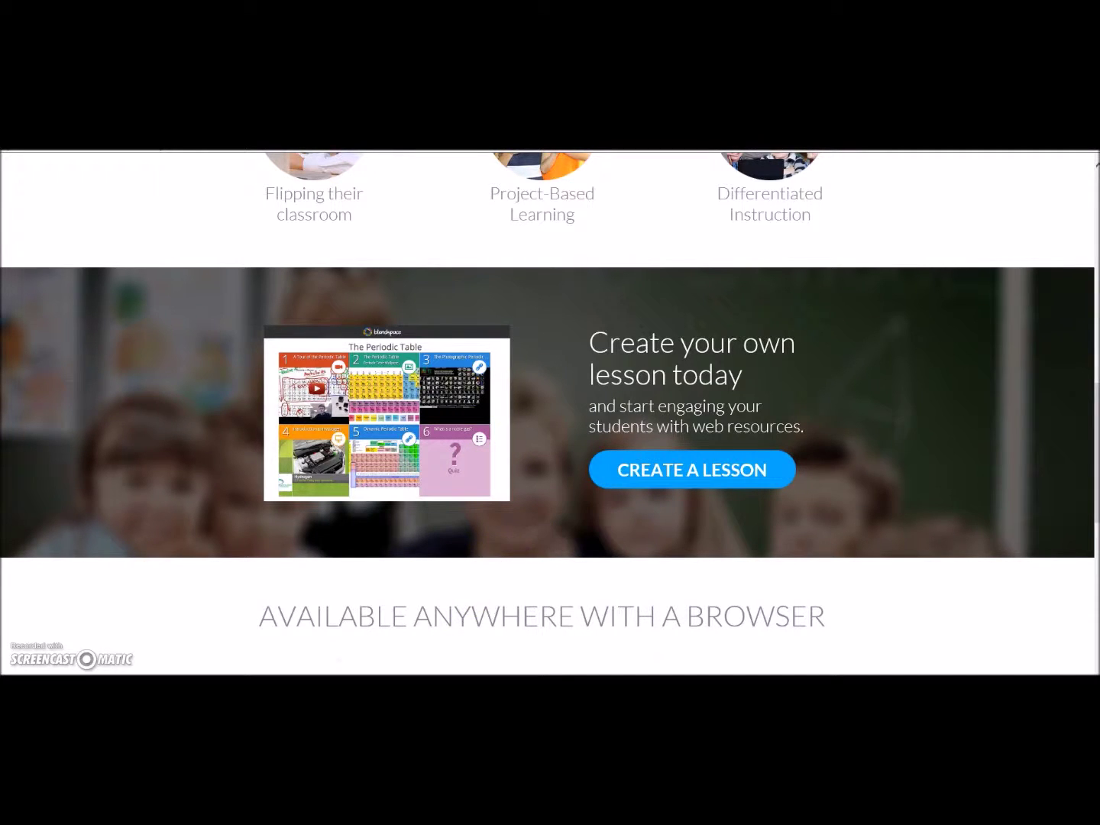
scroll(570, 581, up, 5)
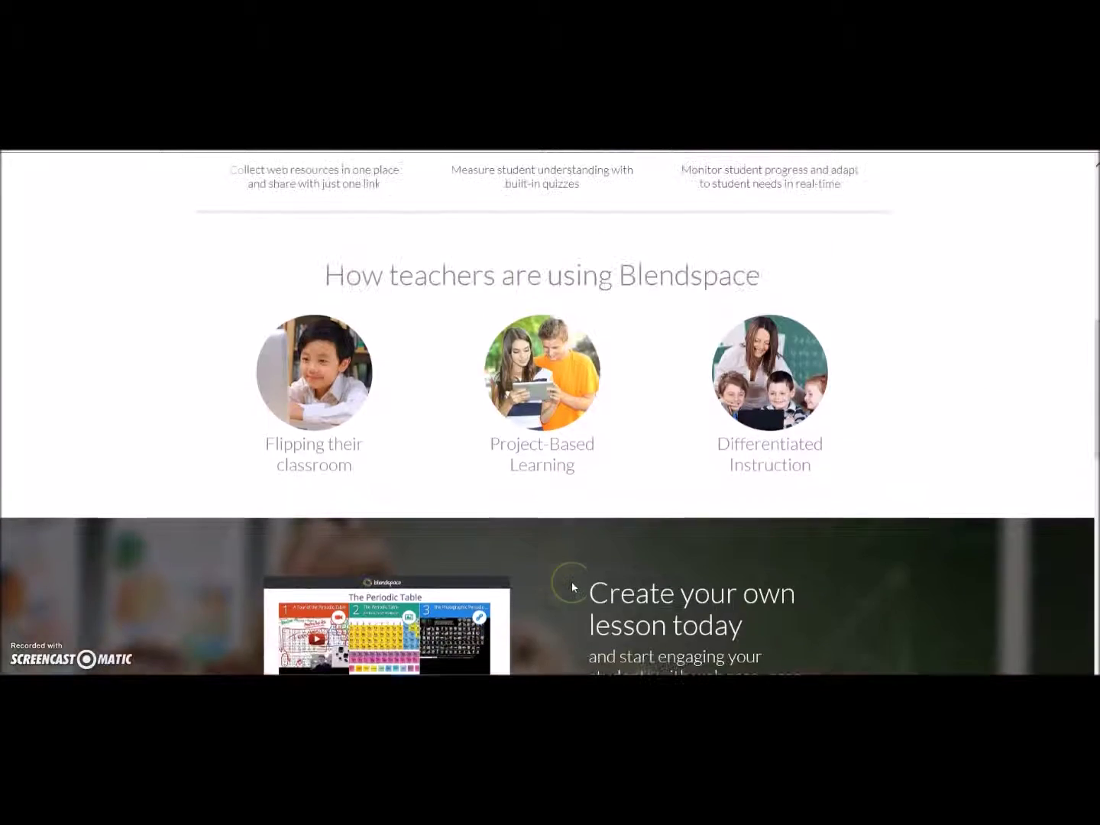
scroll(571, 582, up, 5)
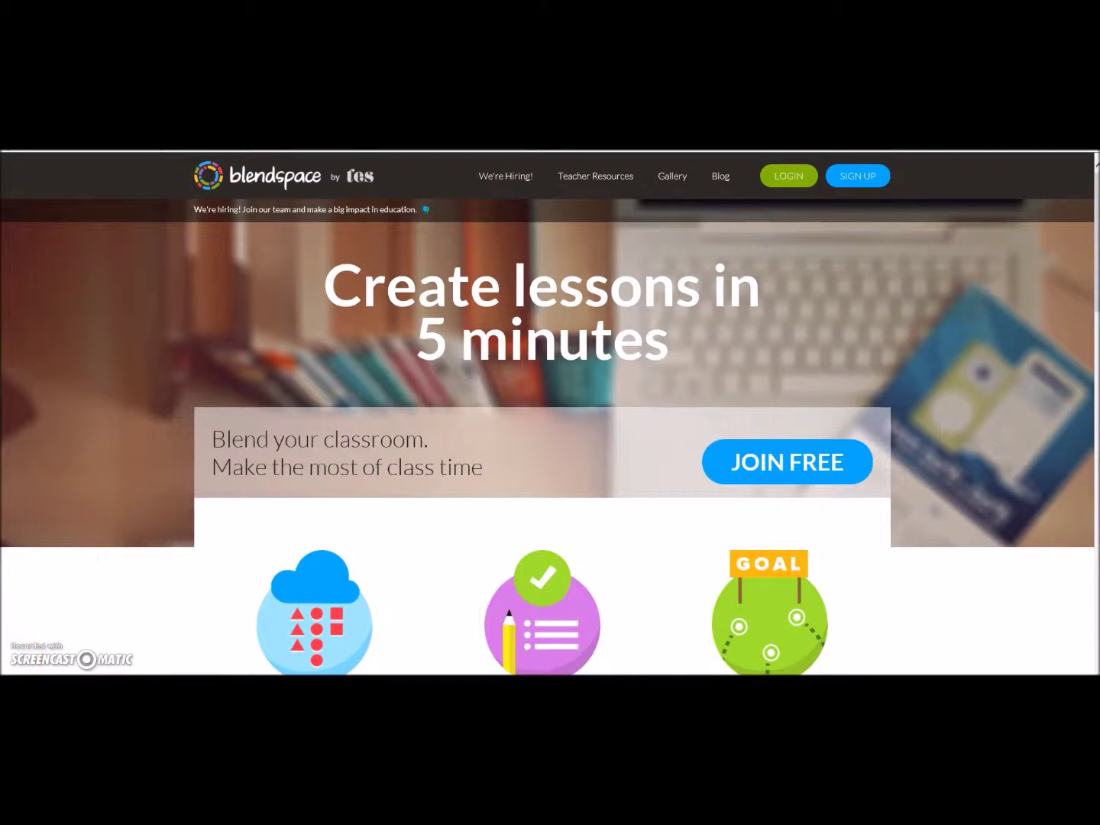
click(863, 186)
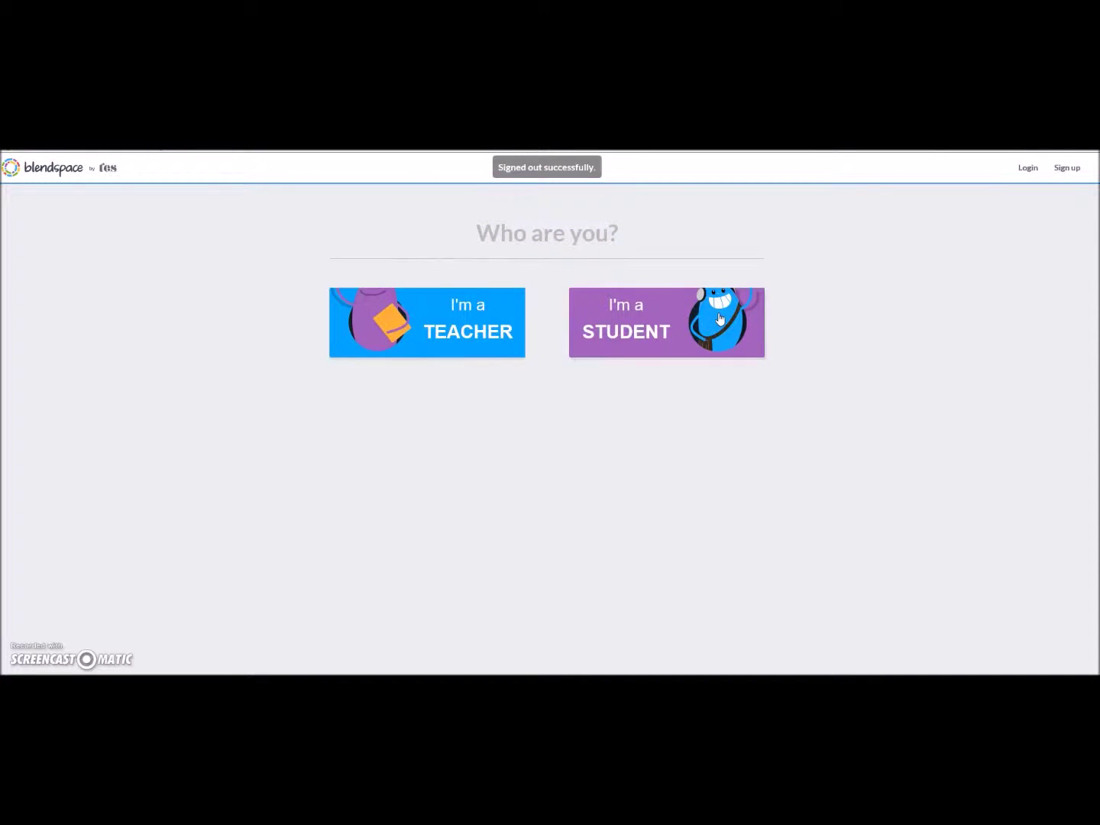
click(454, 312)
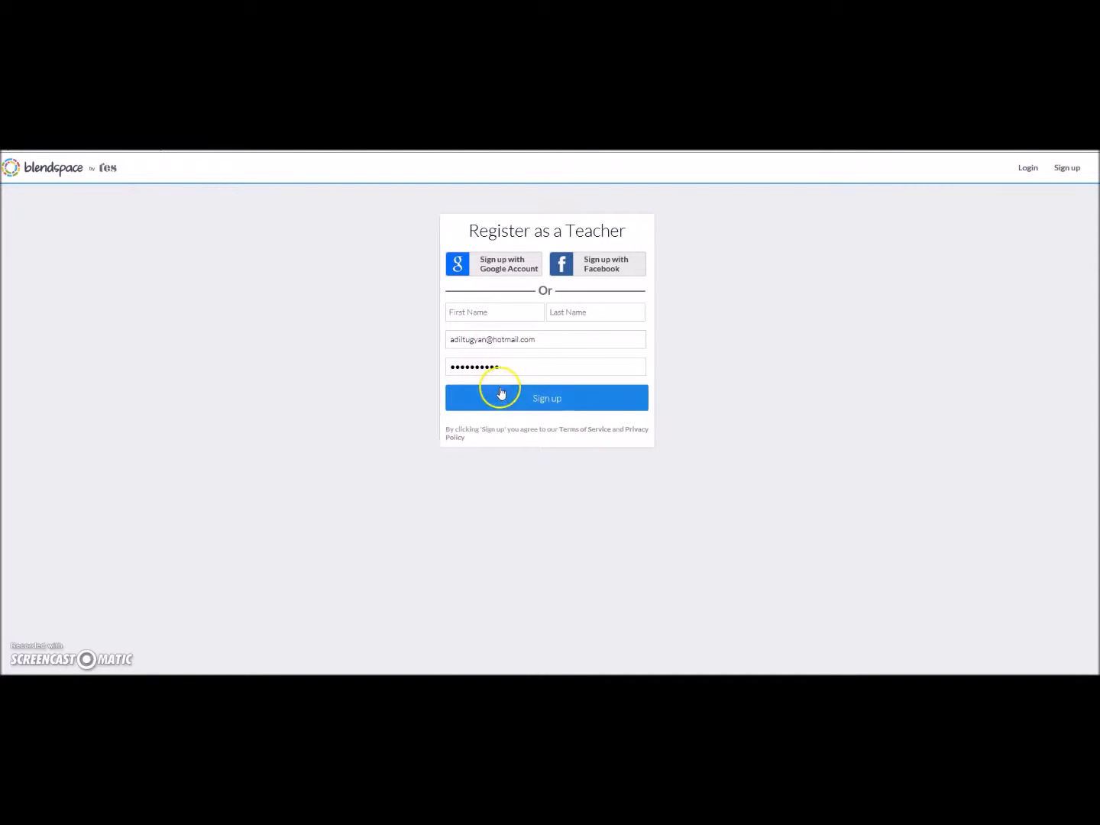
click(545, 409)
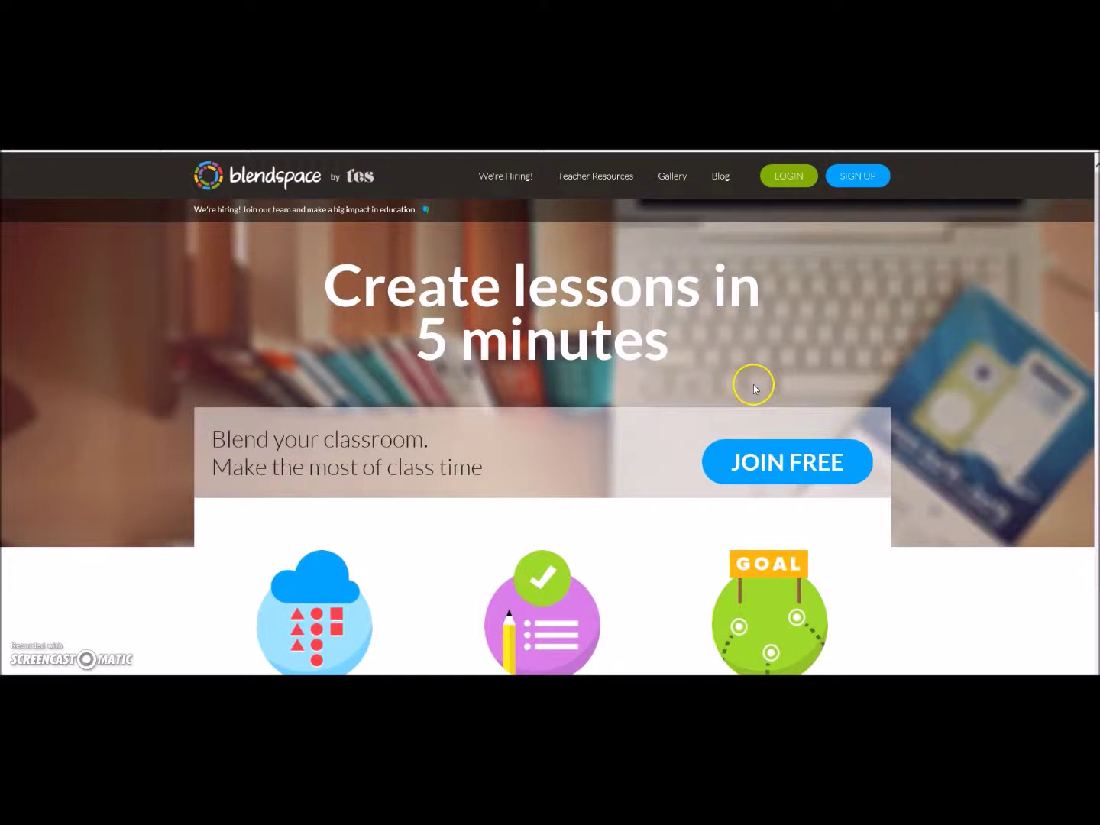
Log in to the existing account with the prefilled e-mail and password
click(787, 178)
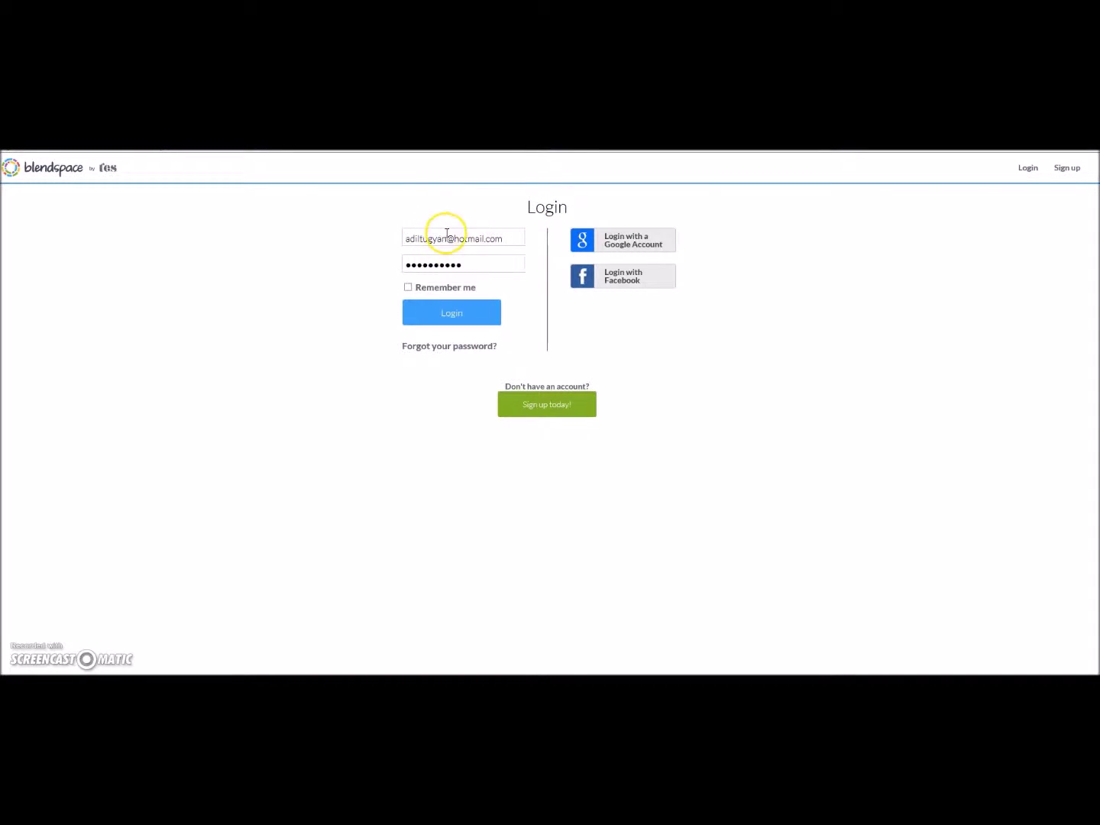
click(467, 267)
click(446, 299)
click(455, 236)
click(462, 263)
click(408, 287)
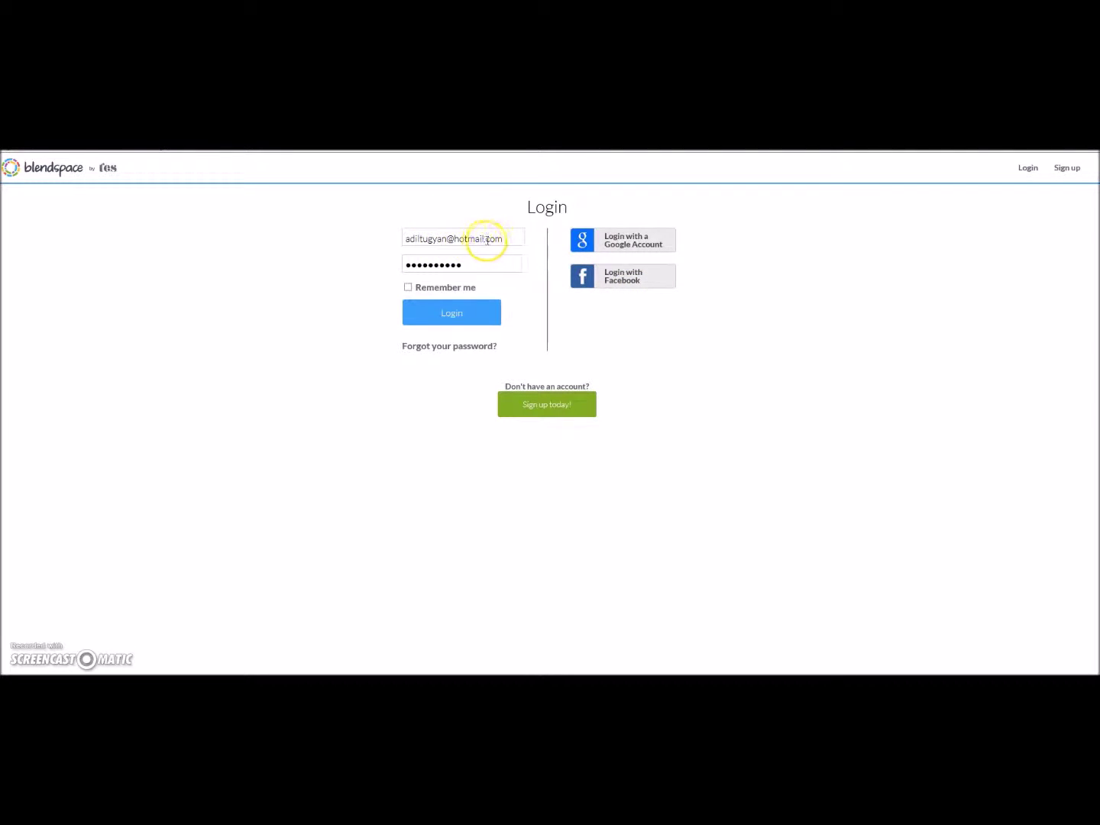
click(459, 306)
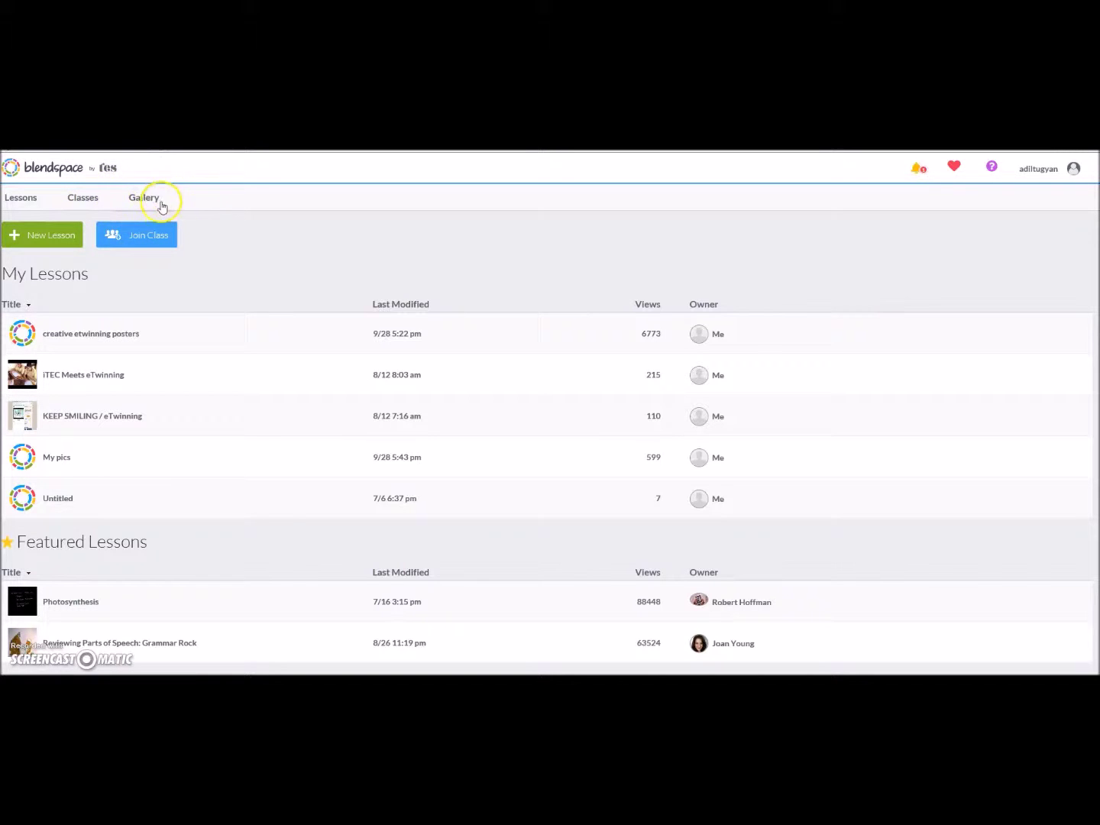
Examine the dashboard's sharing options, help entry and account options such as Profile, Account and Sign out
click(954, 168)
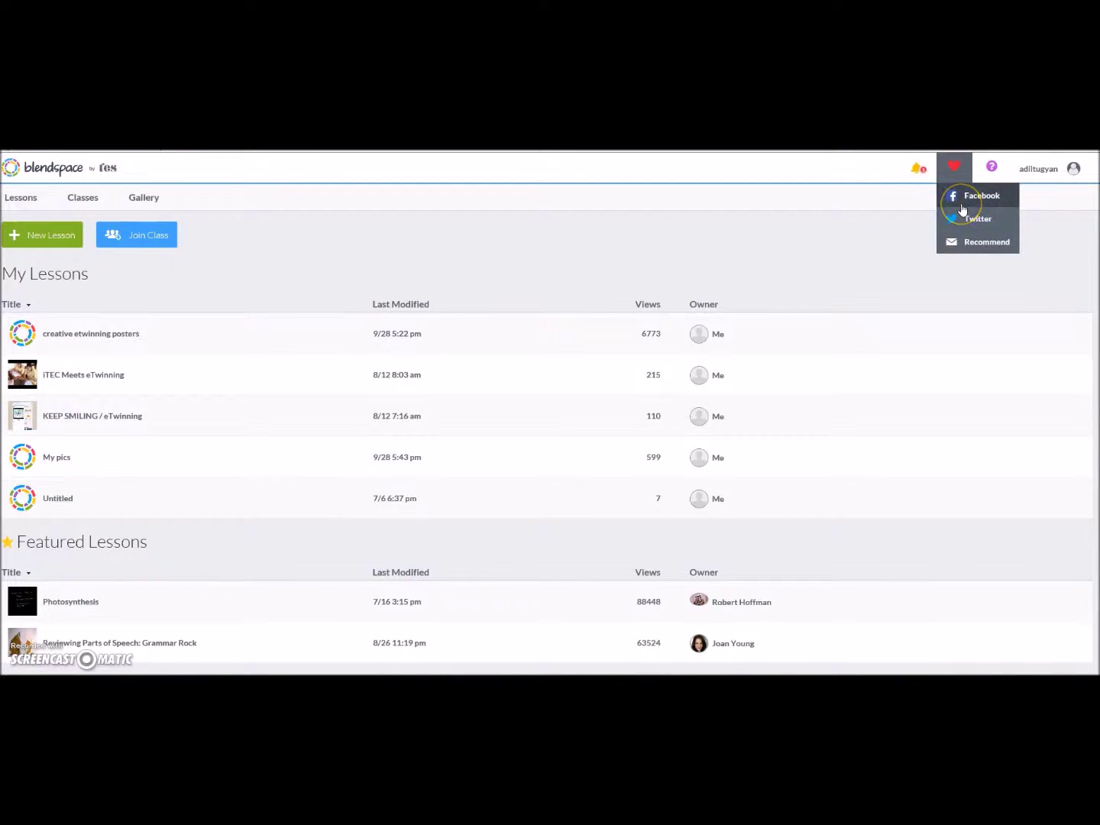
click(995, 177)
click(933, 222)
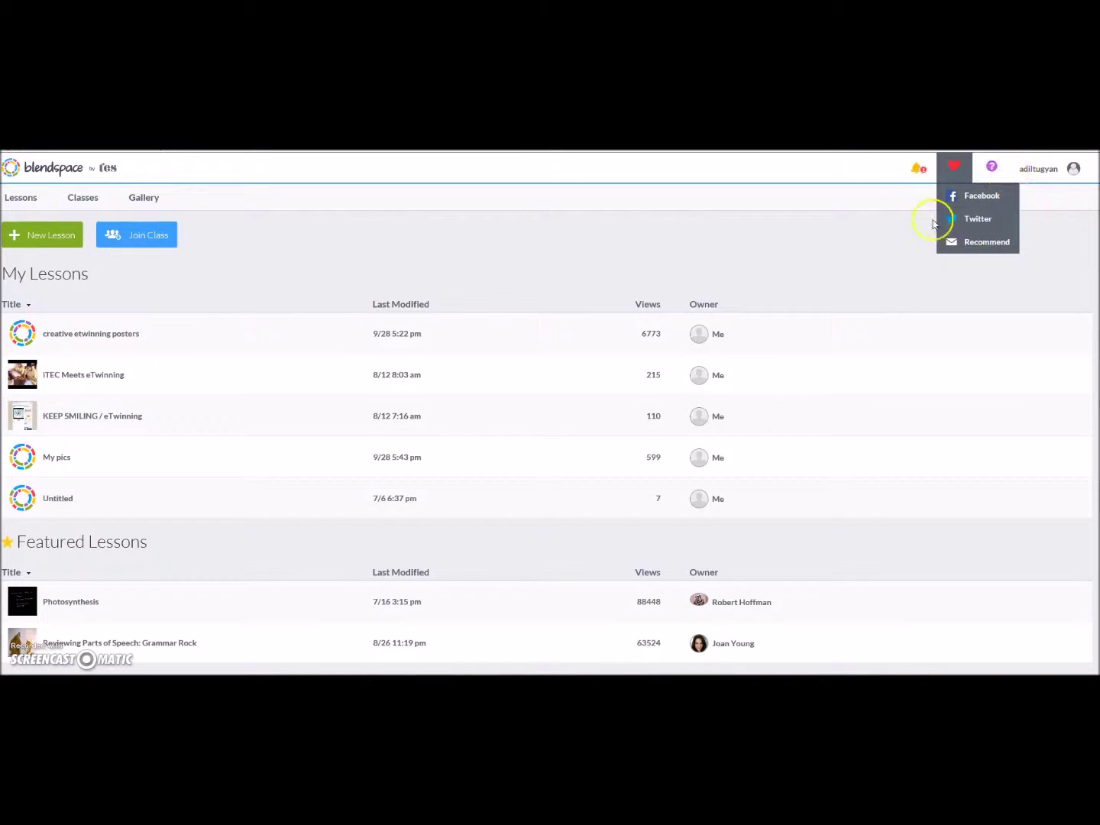
click(955, 168)
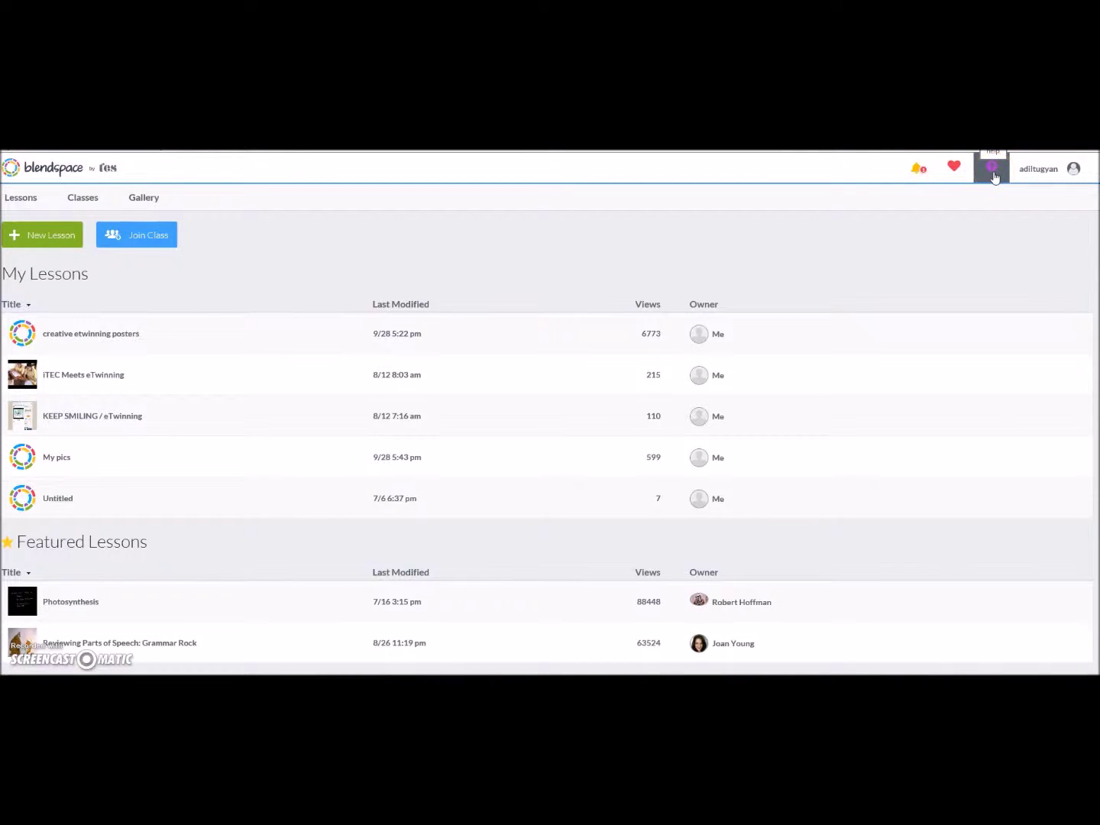
click(1063, 175)
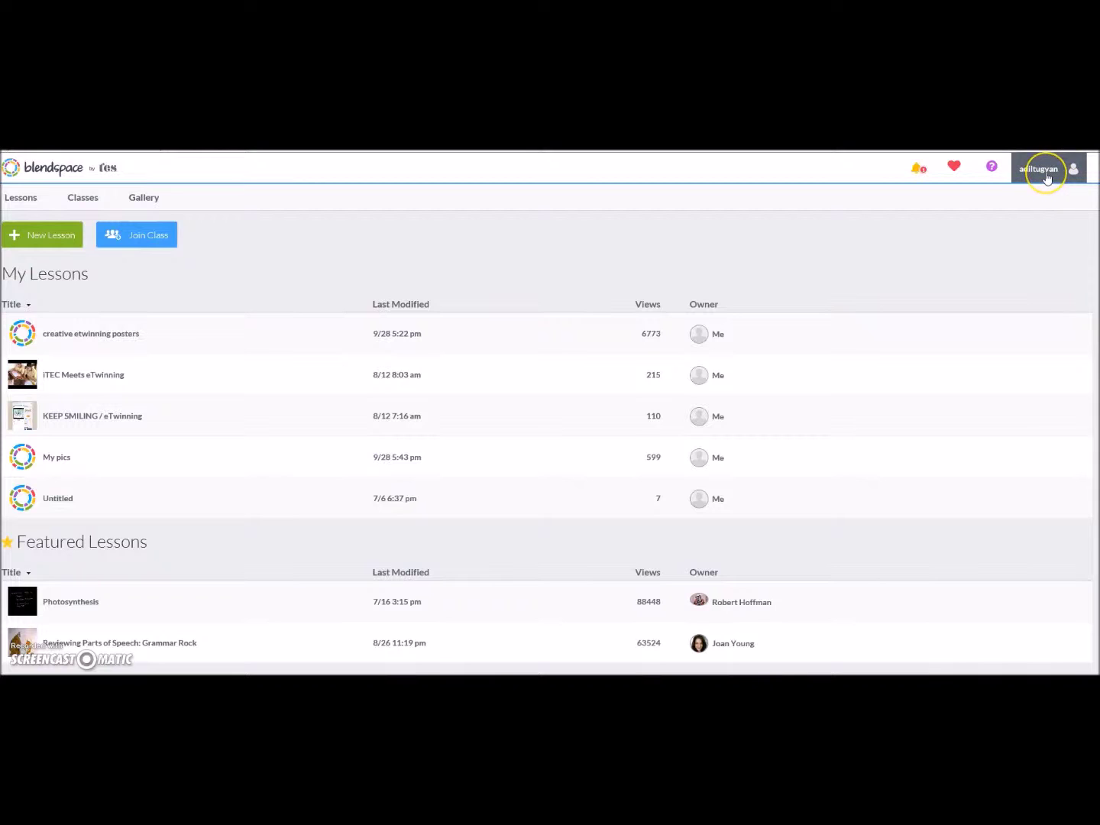
click(1045, 174)
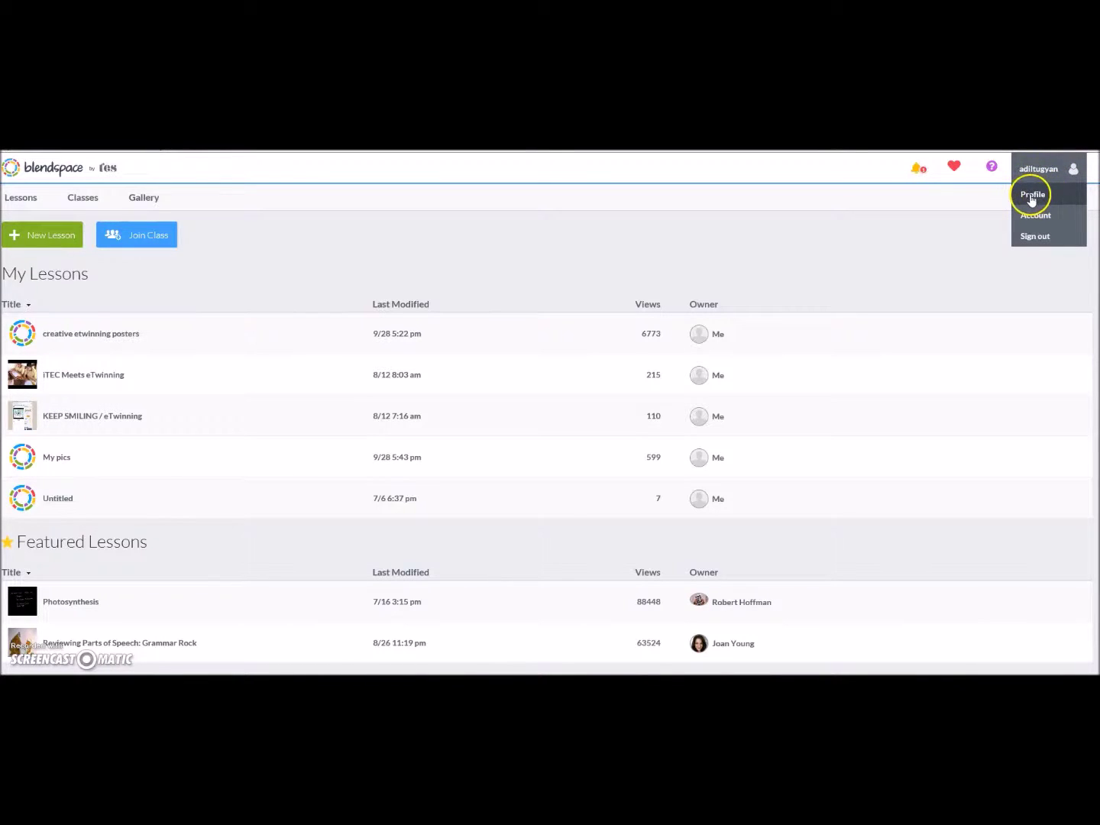
click(1037, 238)
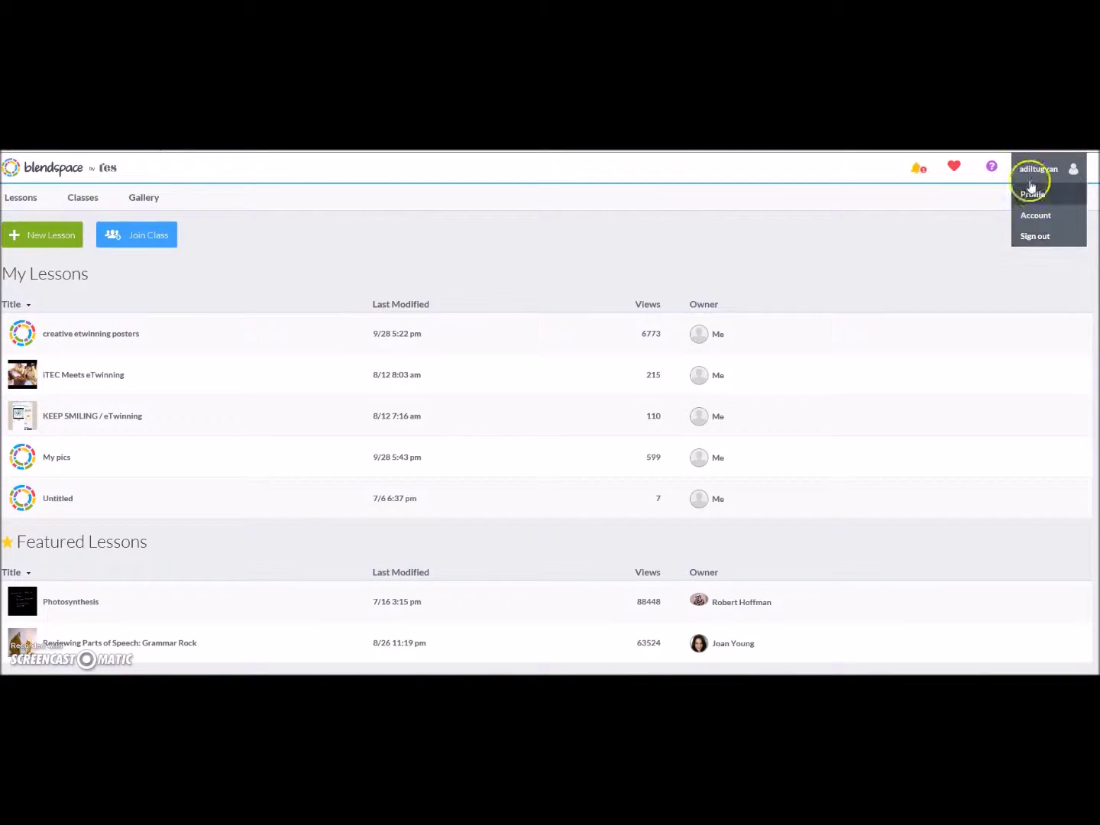
click(1009, 170)
click(191, 250)
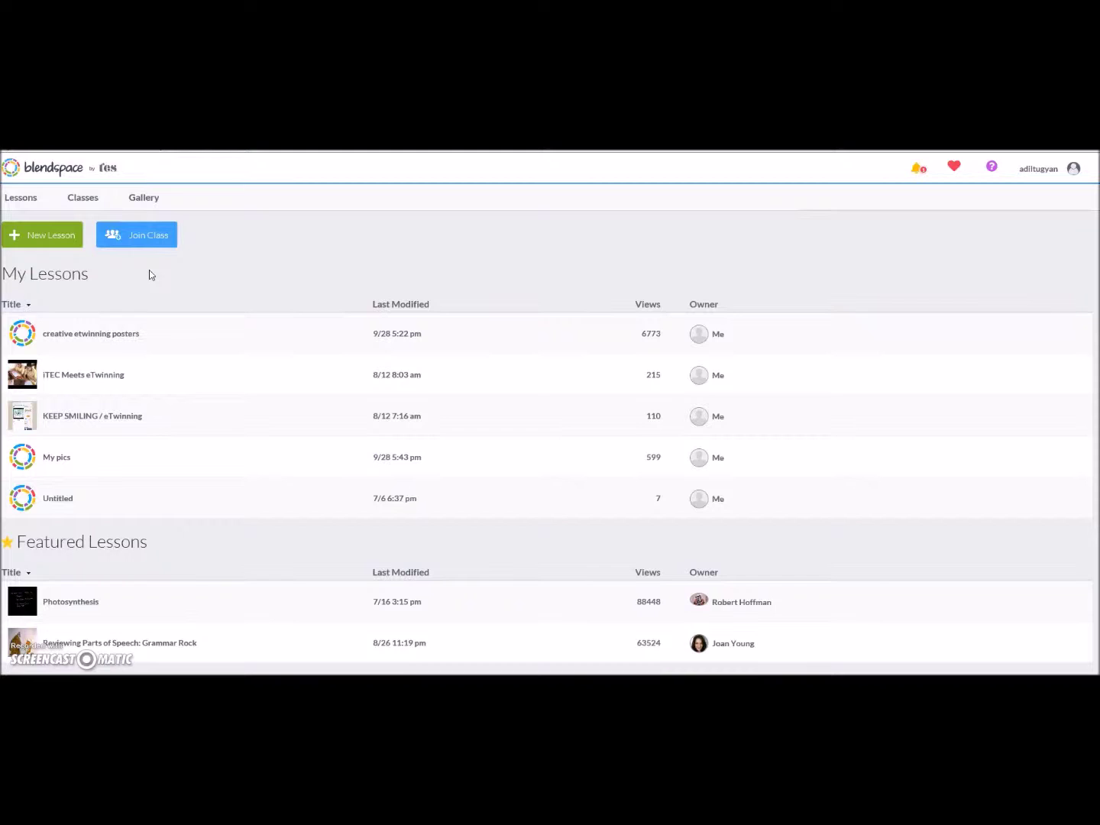
Create a new lesson from the My Lessons dashboard
click(90, 272)
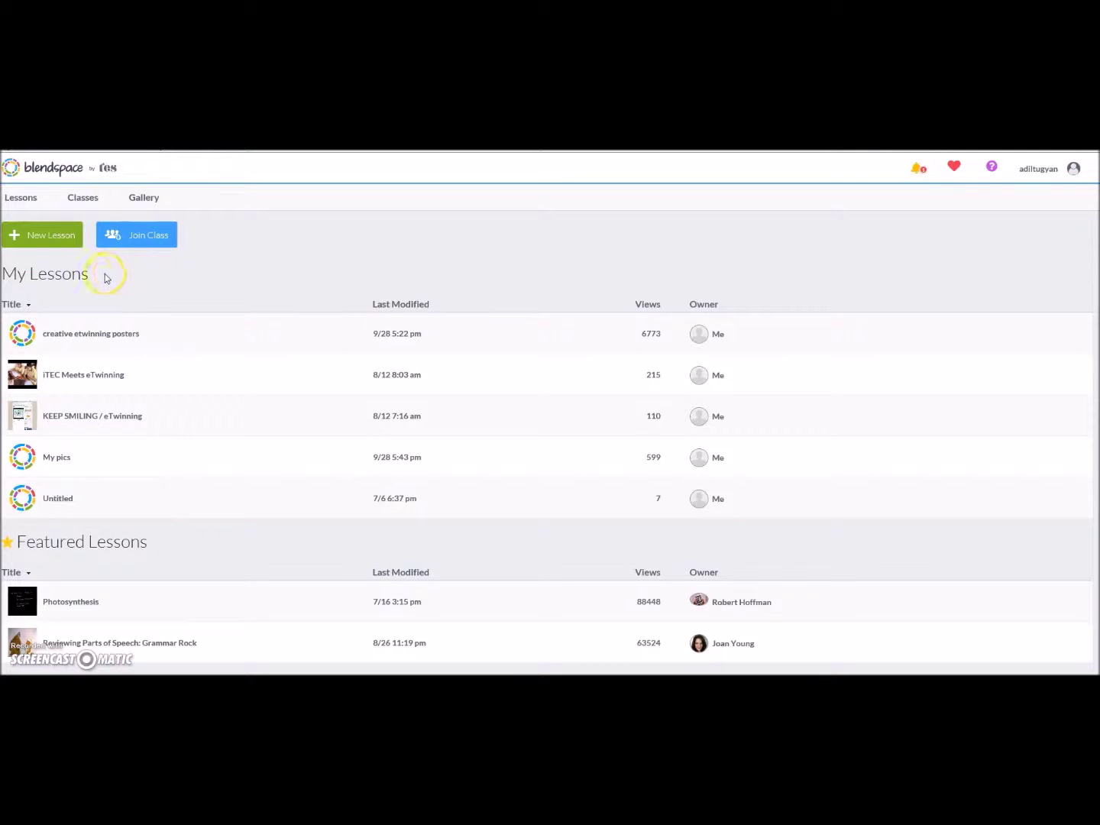
click(55, 237)
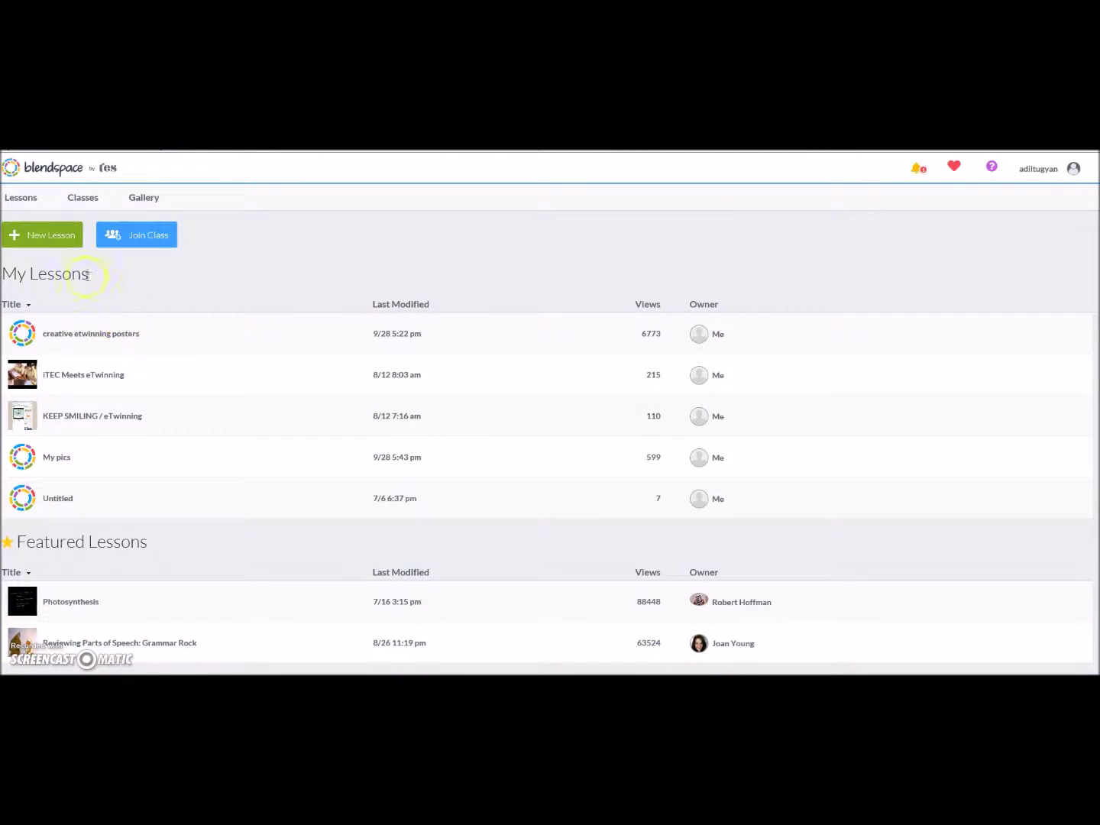
click(45, 238)
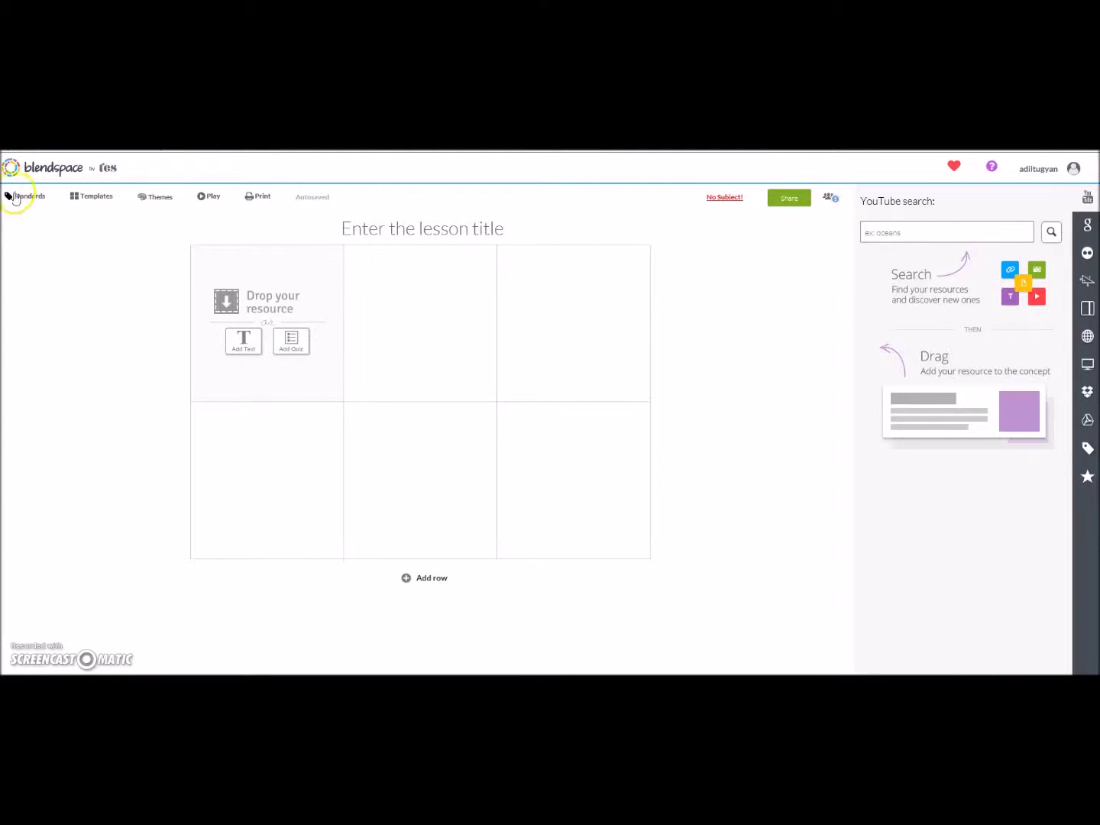
Review the available lesson templates and apply the Colors theme to the blank lesson
click(101, 199)
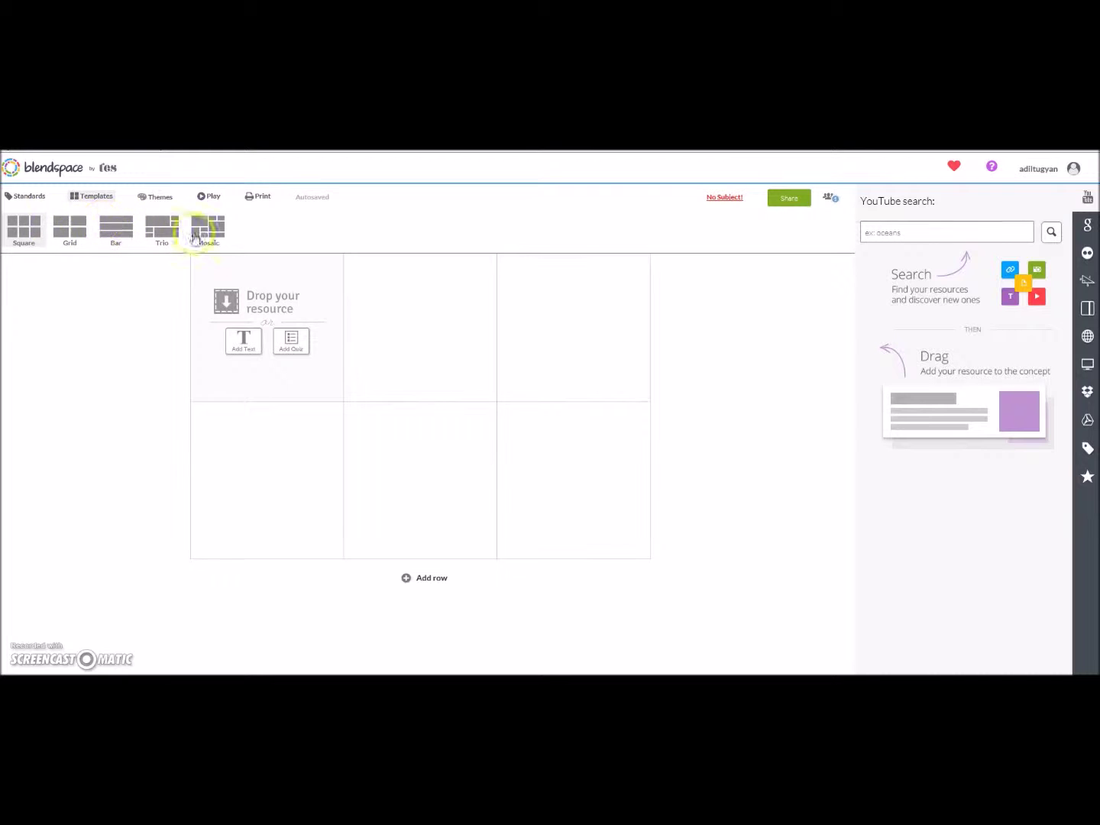
click(155, 200)
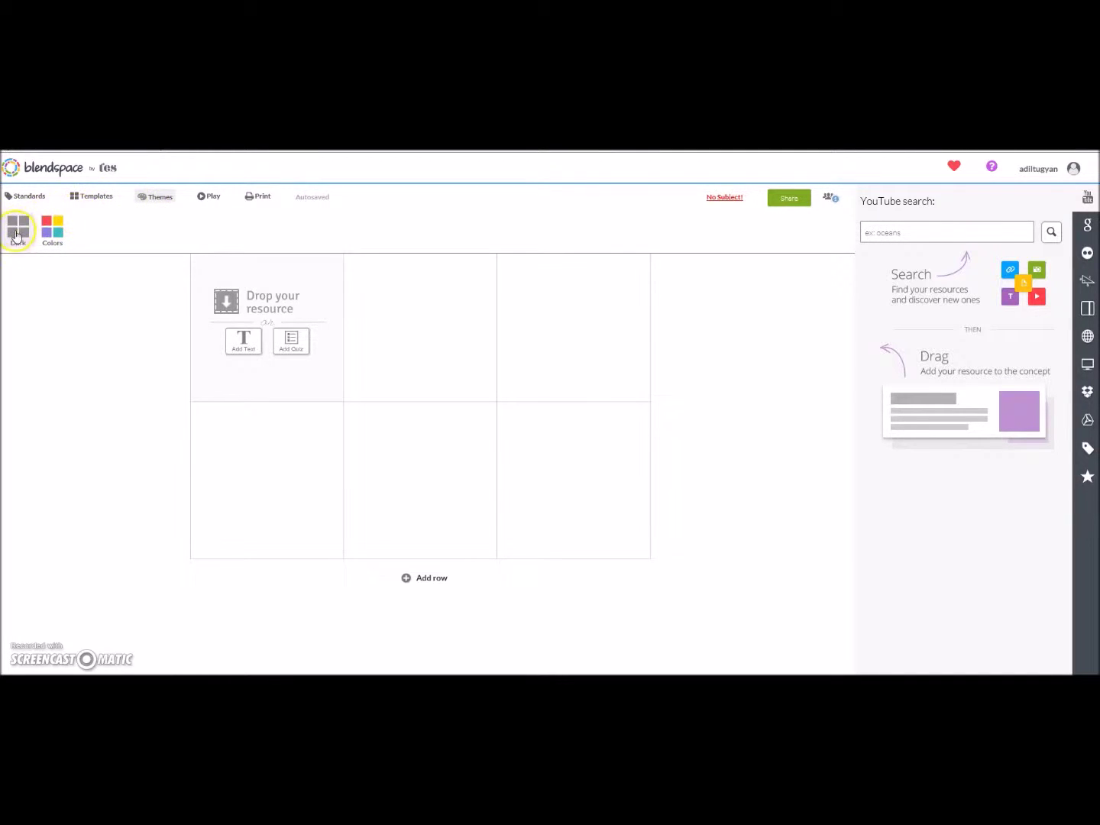
click(59, 227)
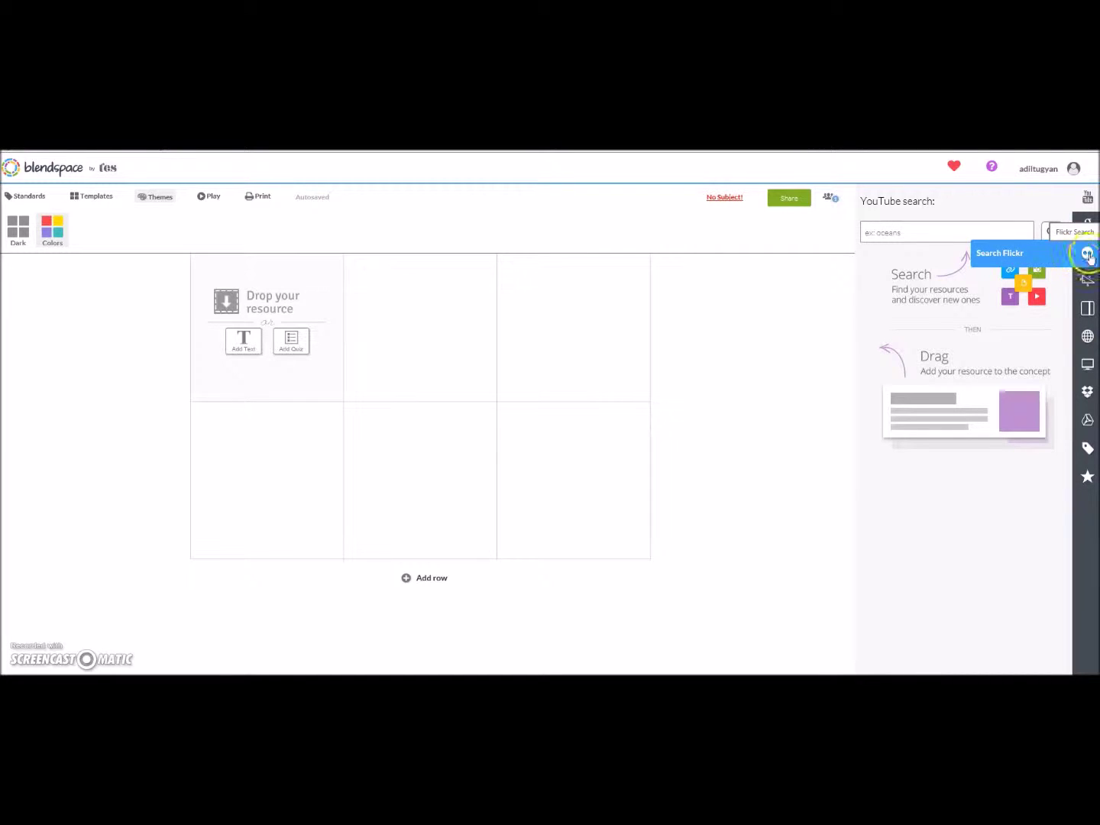
Examine the resource sources available for the lesson, including Flickr, Educreations, webpage insertion and Common Core Standards
click(1091, 282)
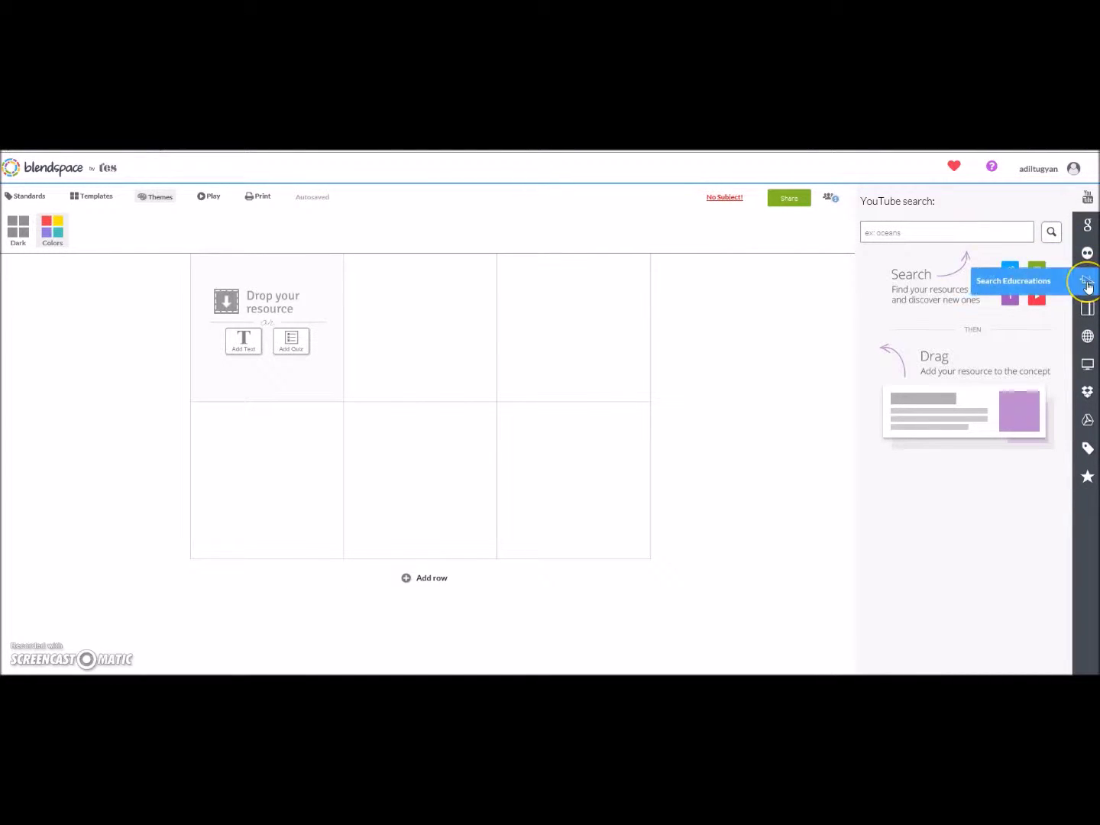
click(1090, 285)
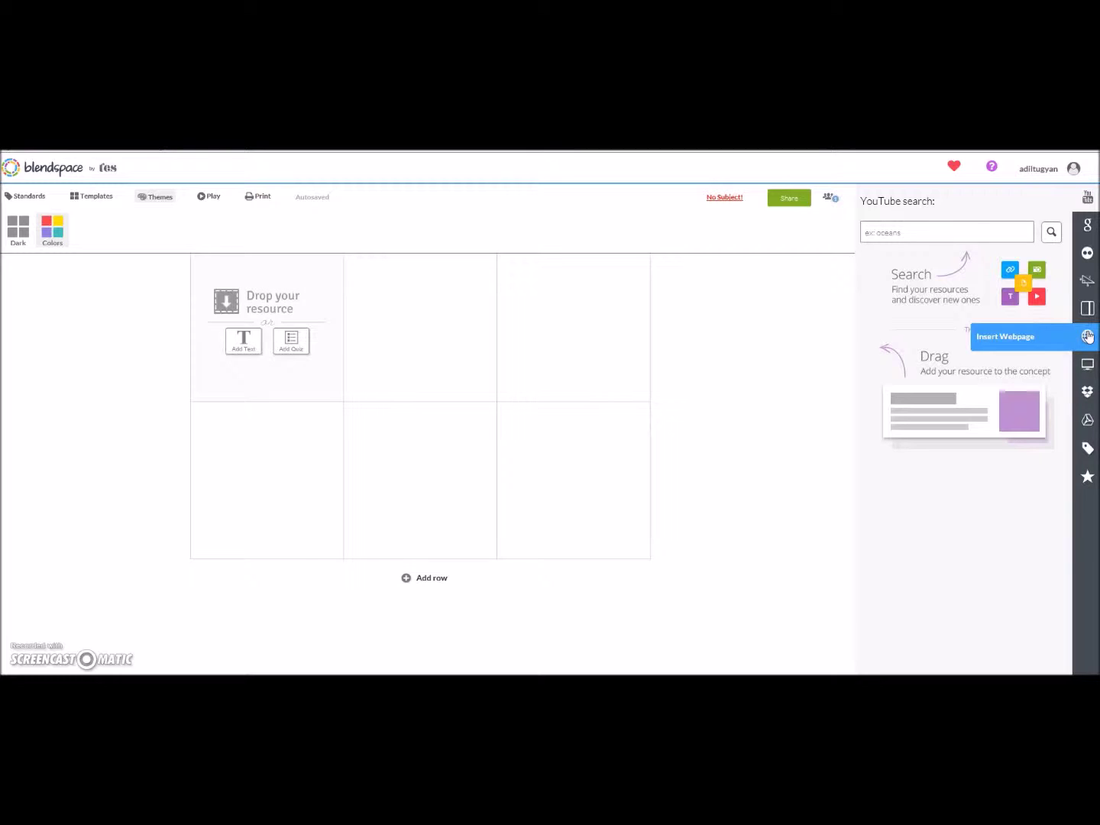
click(1088, 423)
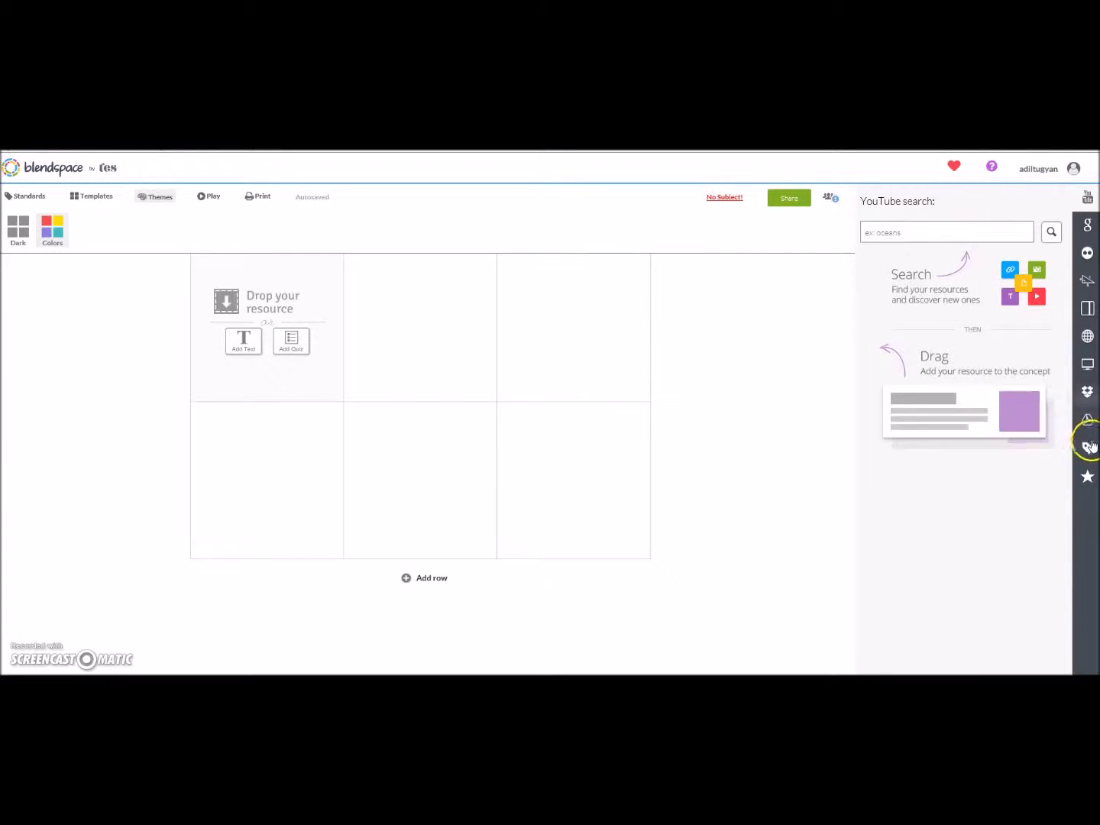
click(1088, 451)
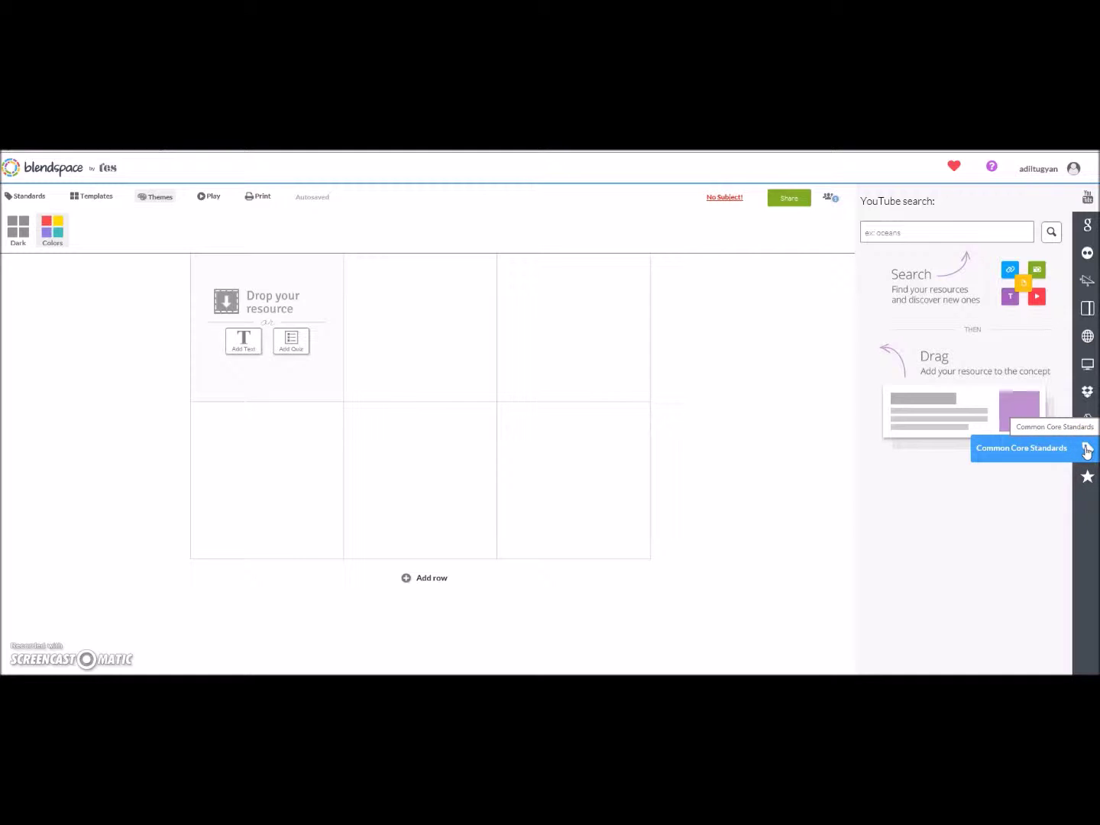
click(1088, 451)
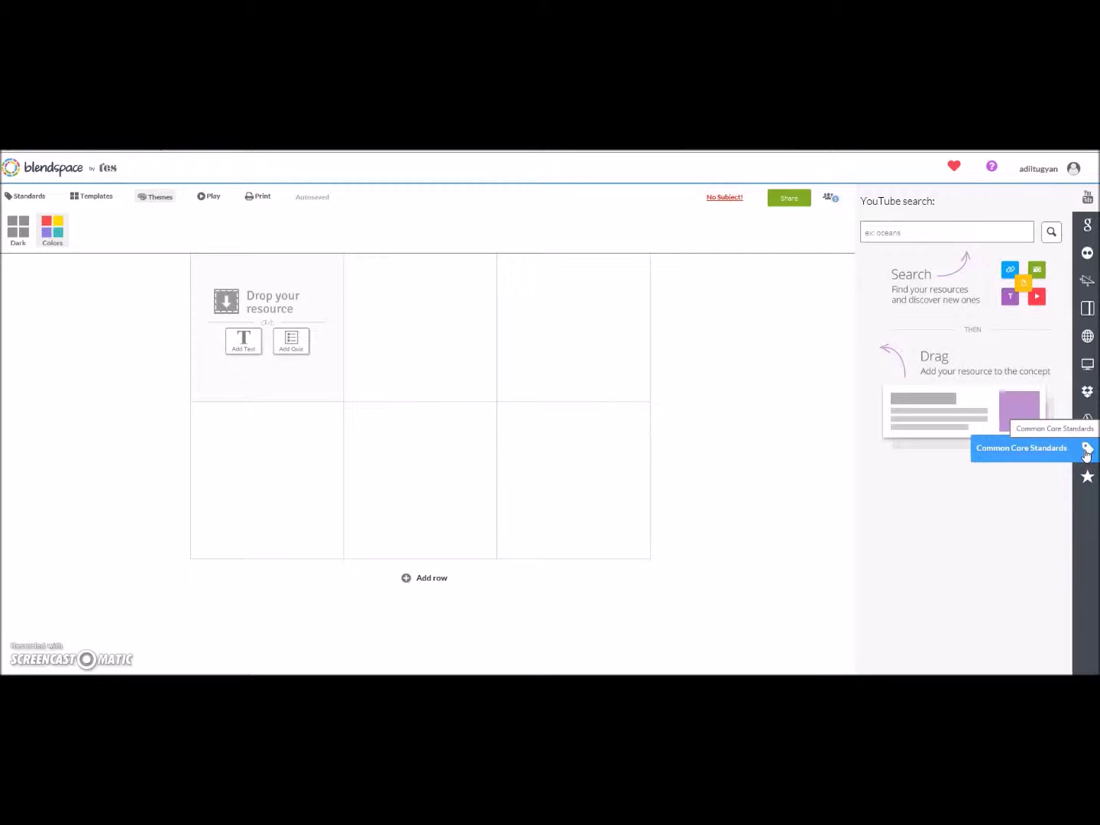
click(1087, 478)
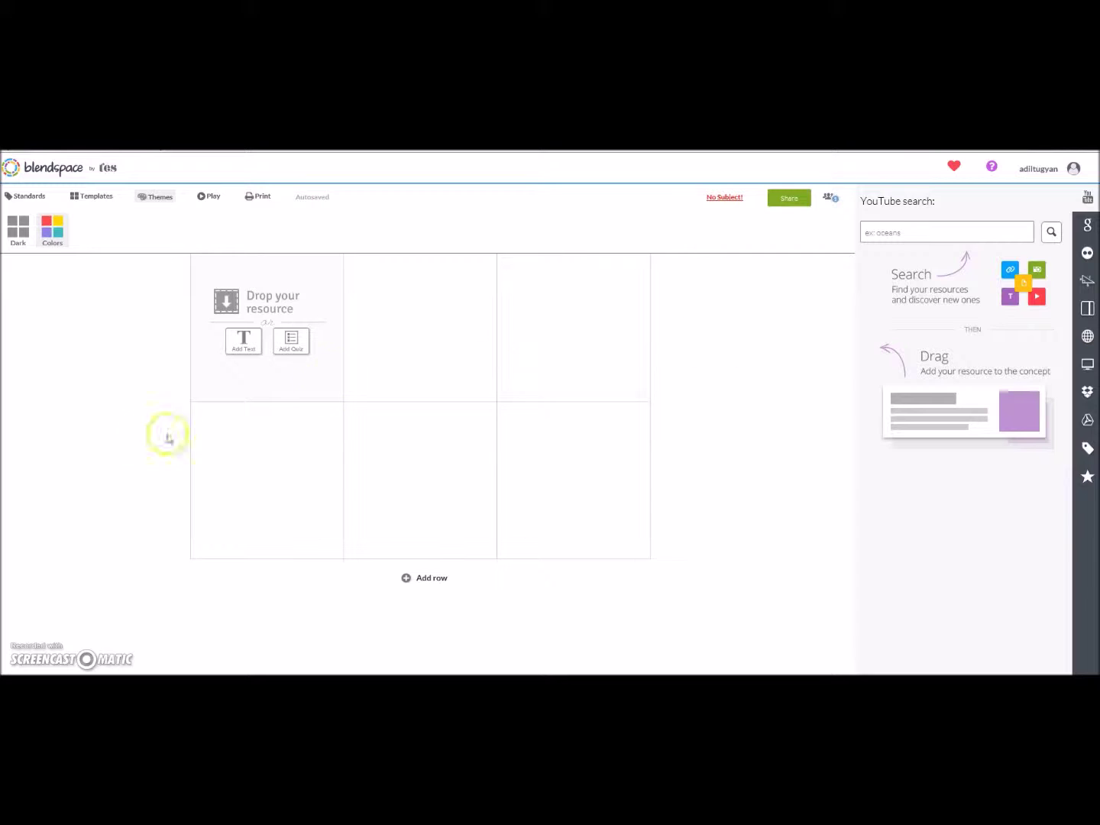
click(306, 359)
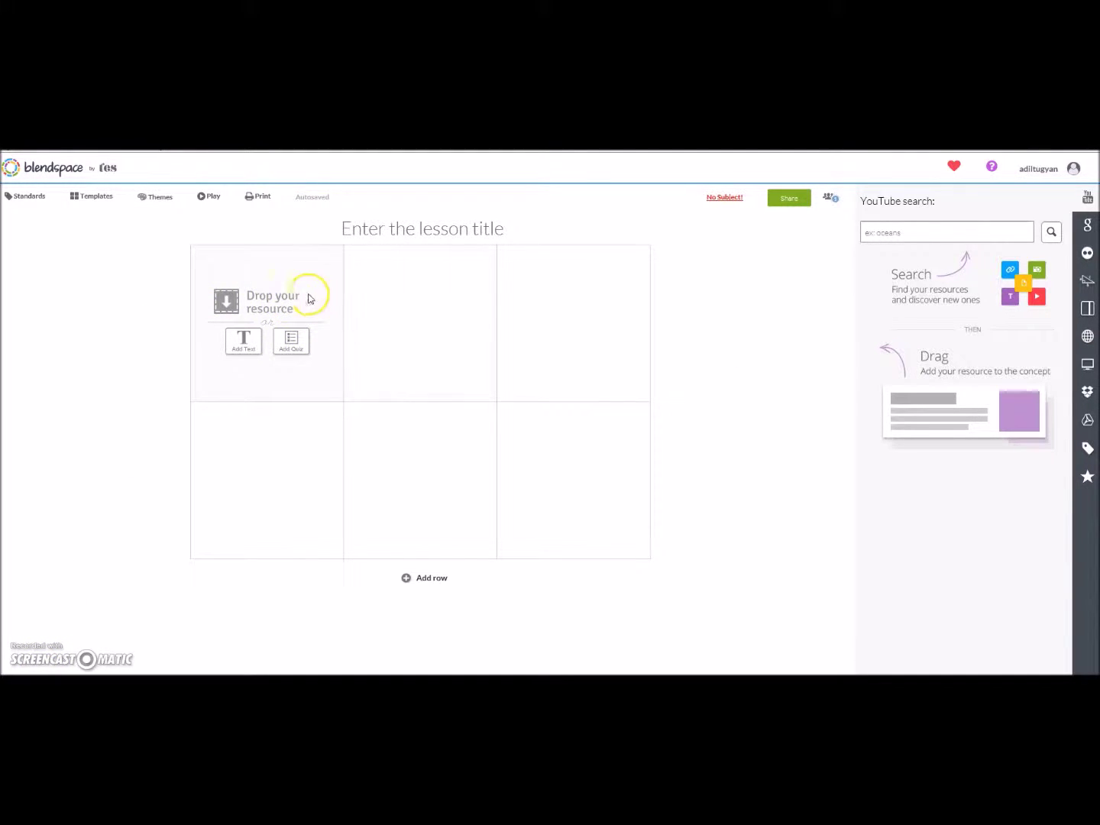
Change the lesson layout to the Trio template and choose the Colors theme for it
click(95, 200)
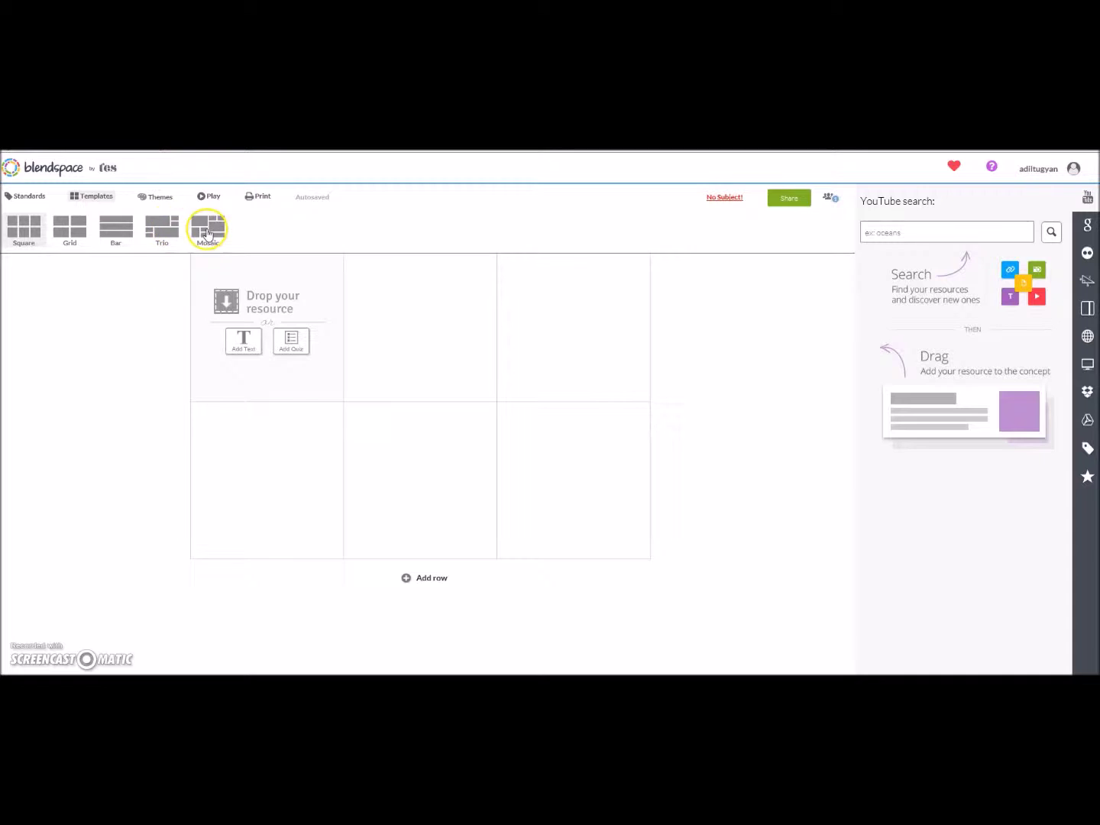
click(156, 229)
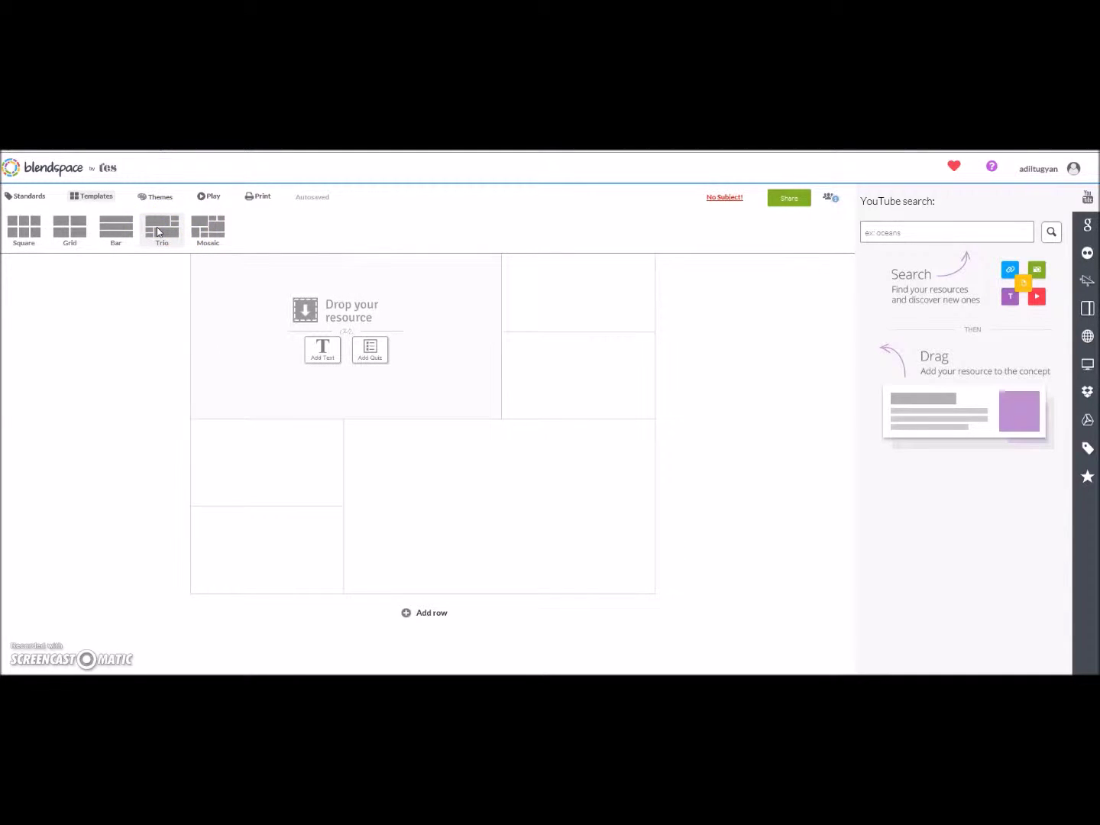
click(161, 201)
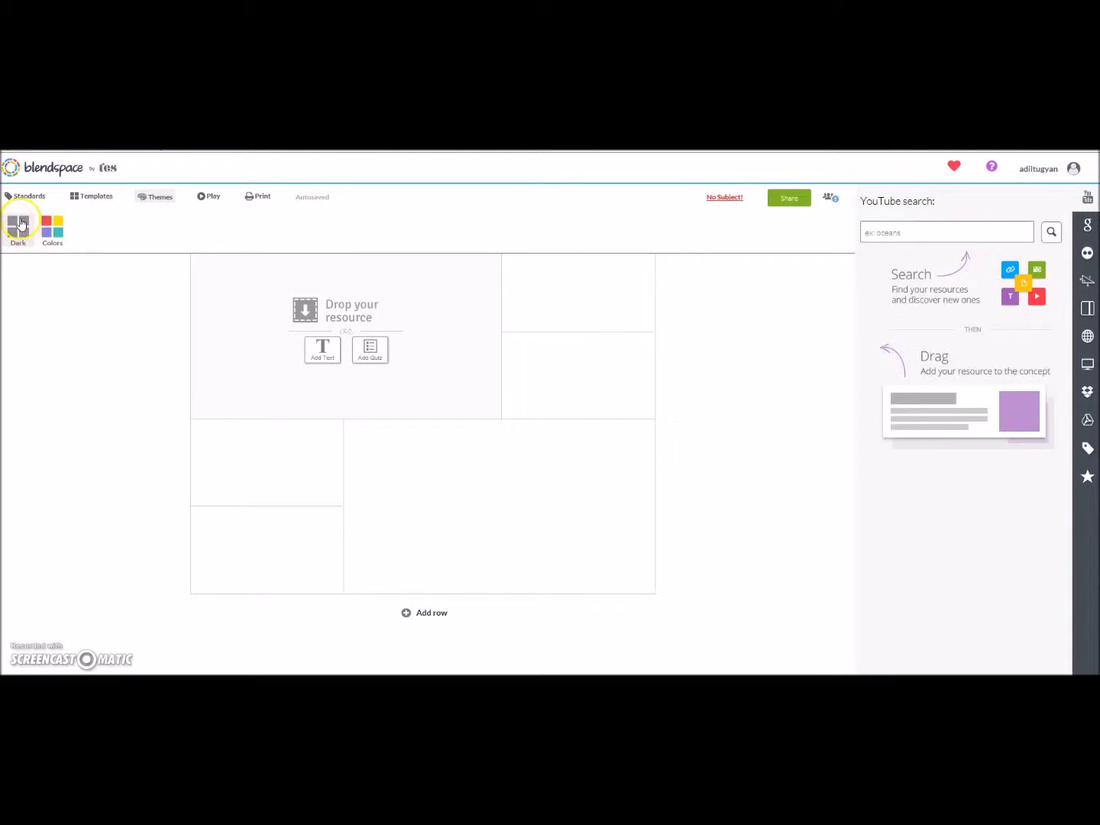
click(51, 232)
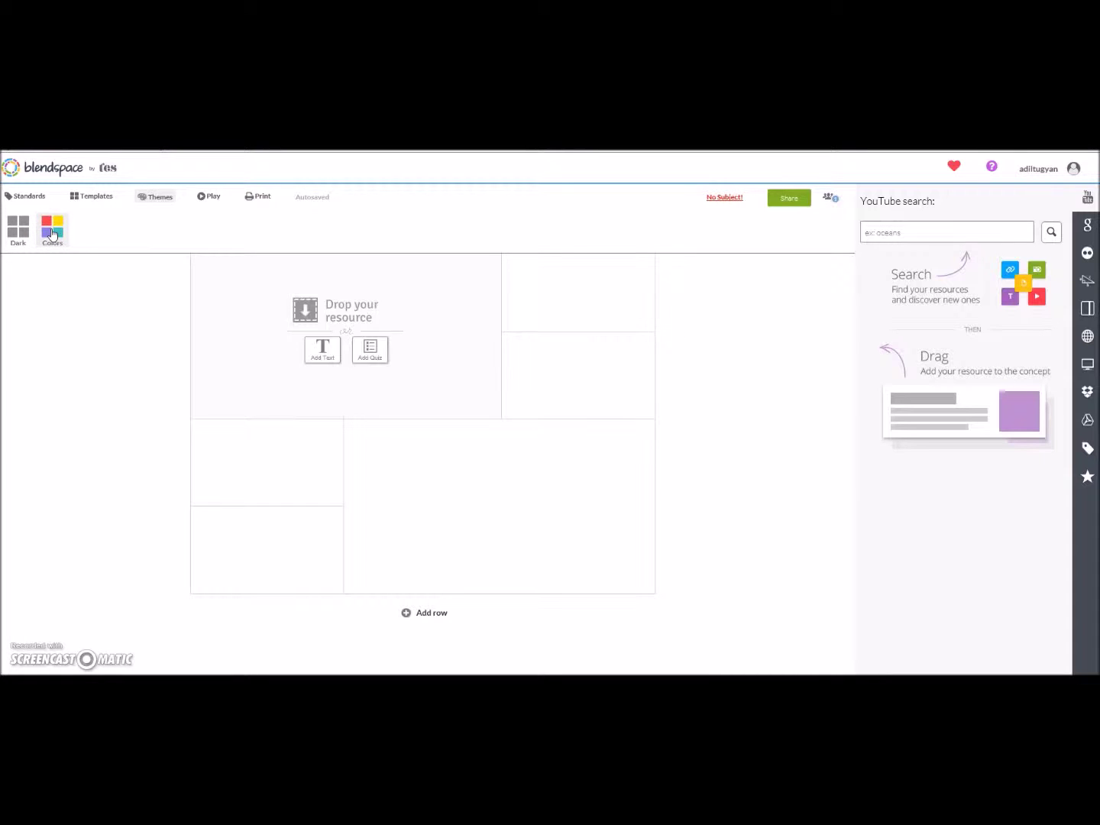
click(86, 270)
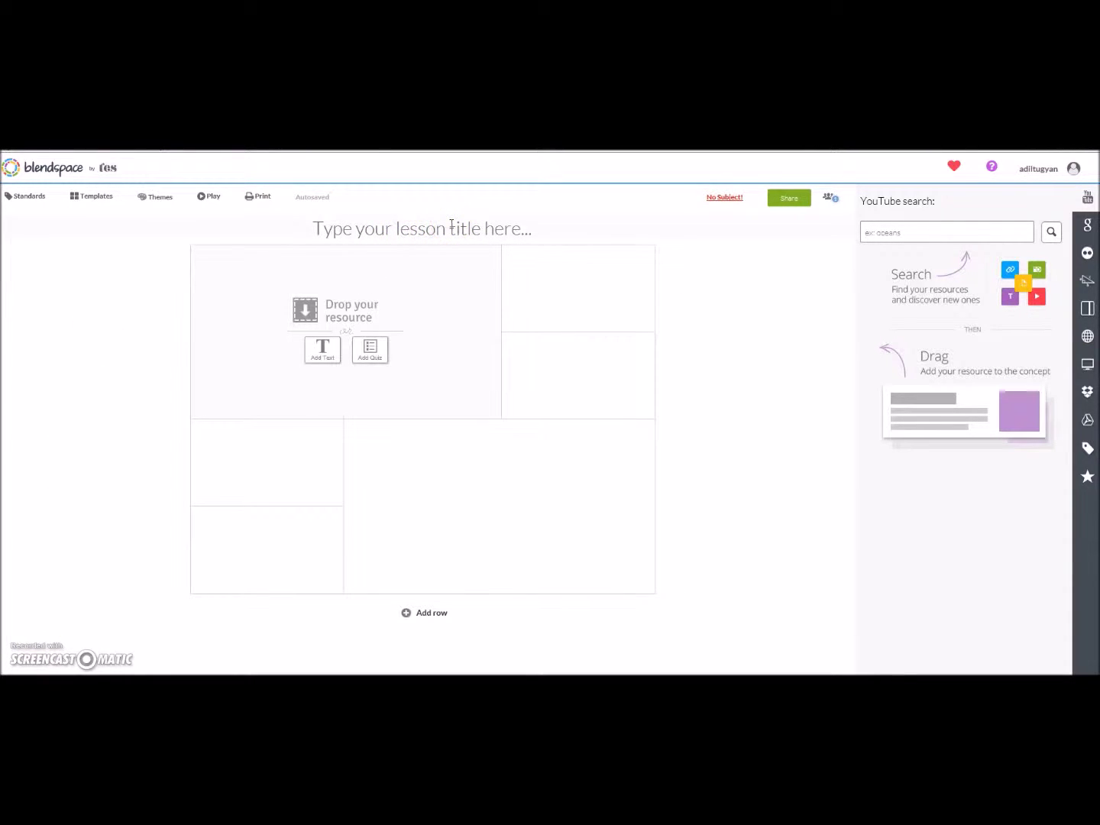
Enter "etwinning" as the lesson title
click(487, 228)
text(etwinning)
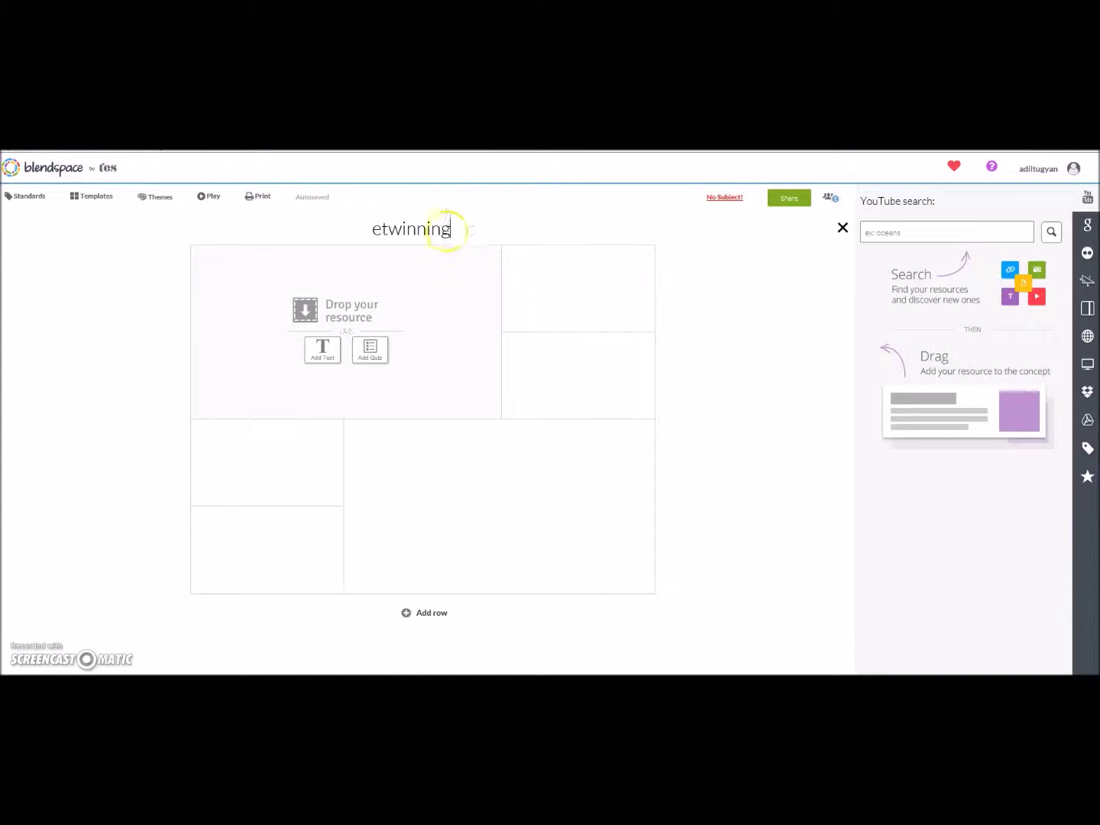
Correct the lesson title's capitalization so that it reads "eTwinning"
click(389, 228)
key(BackSpace)
text(T)
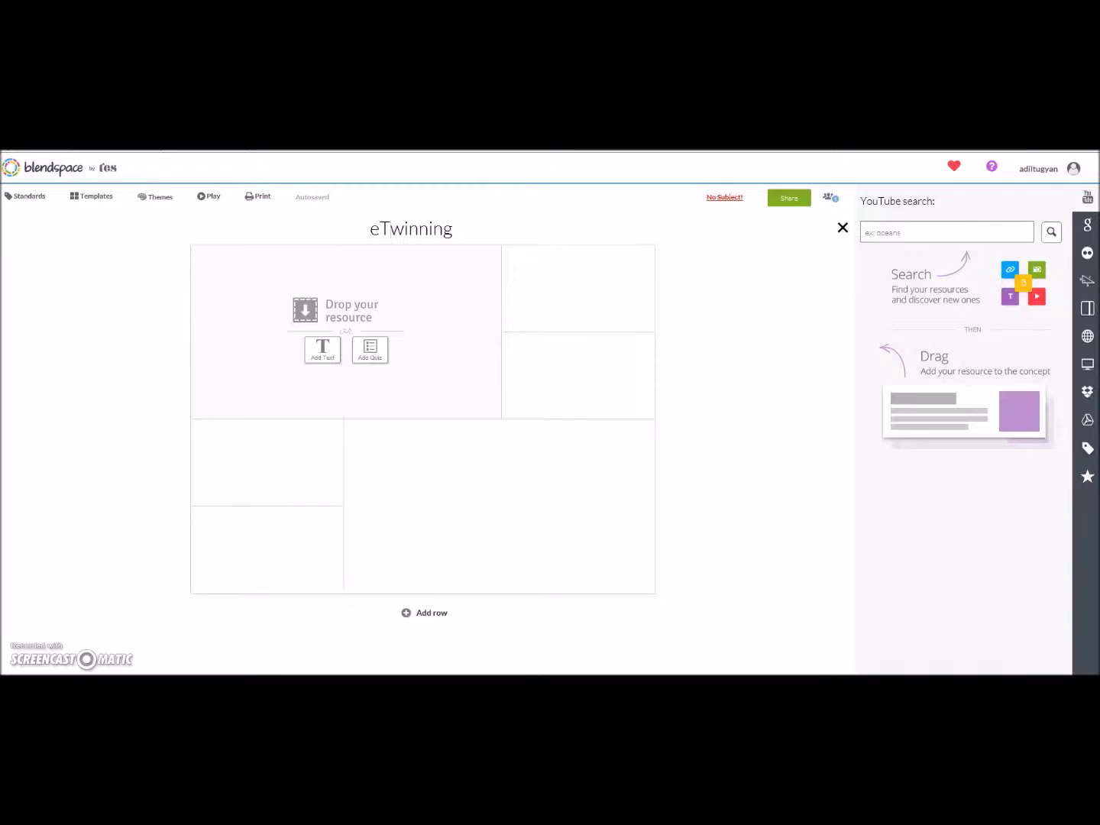
click(413, 311)
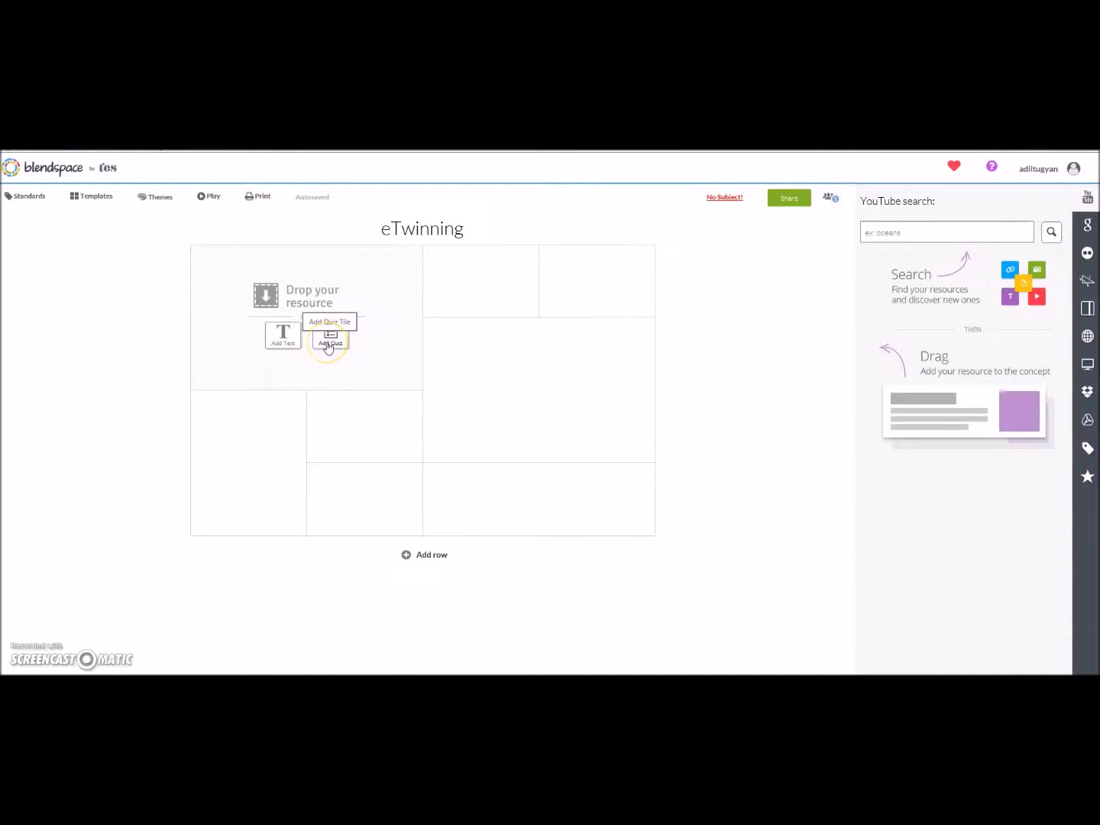
Add a text tile in the lesson's first cell and set its font size to 48
click(282, 340)
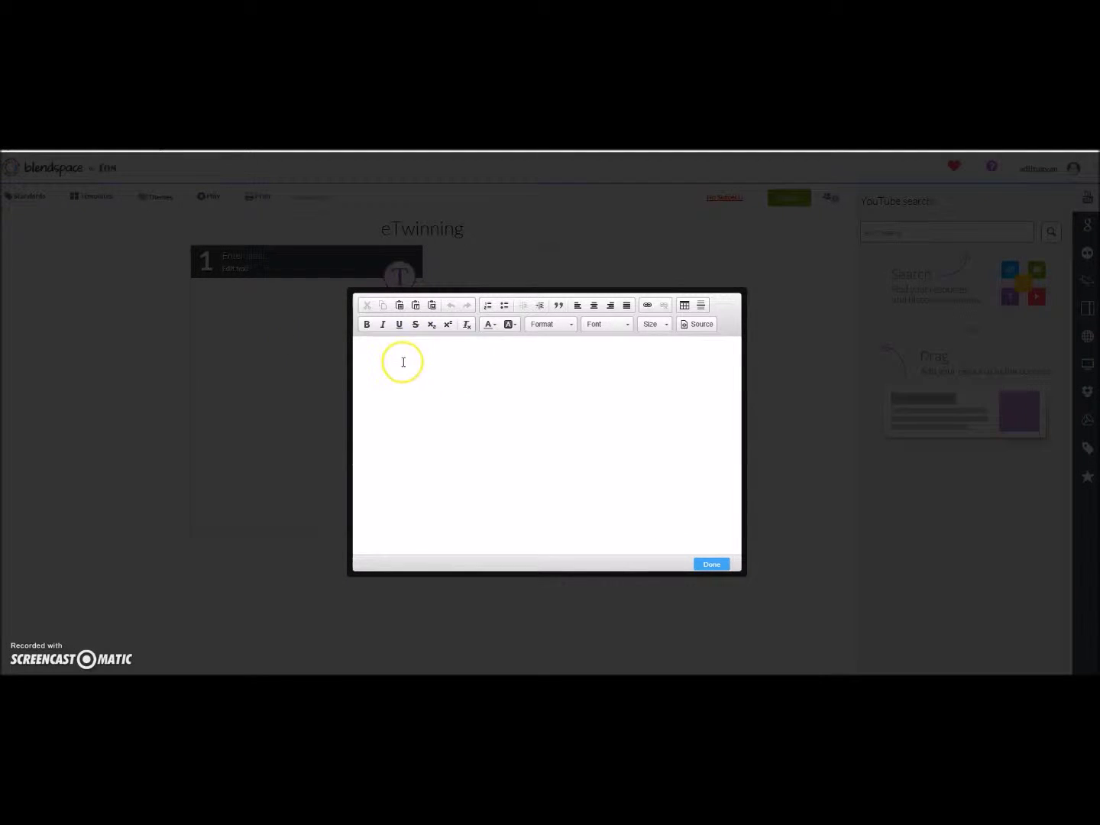
click(369, 354)
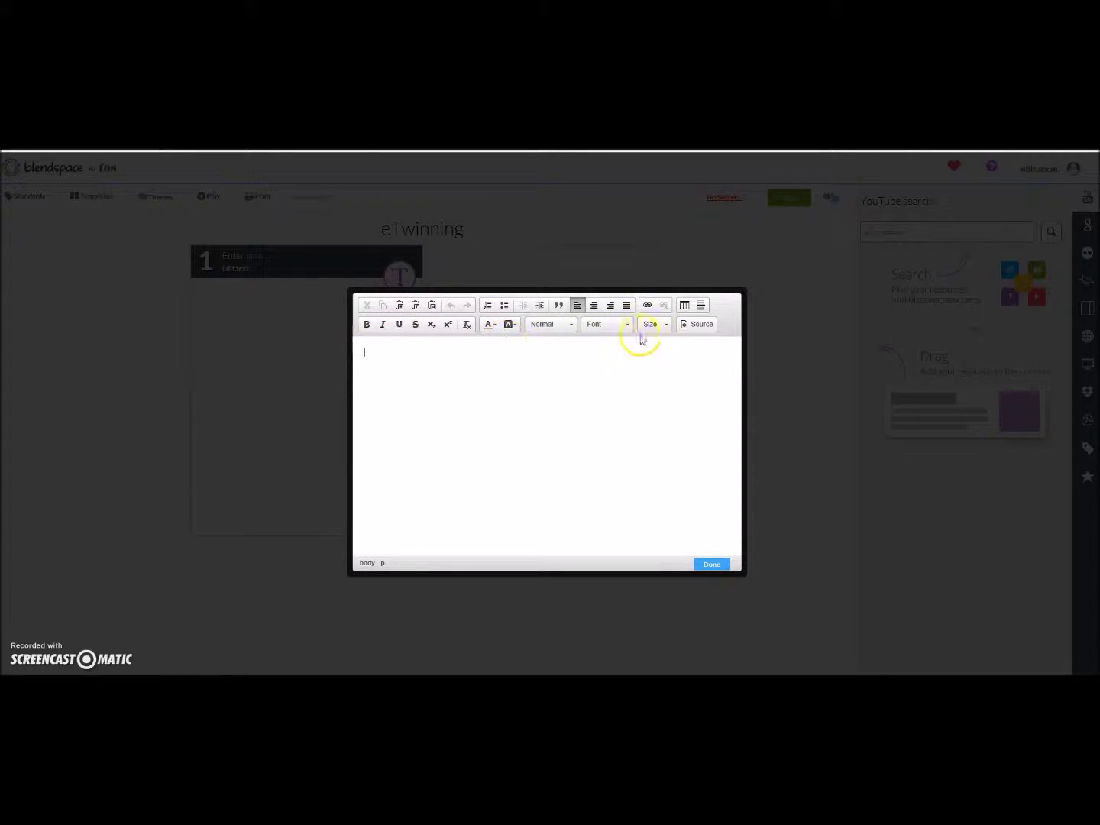
click(665, 327)
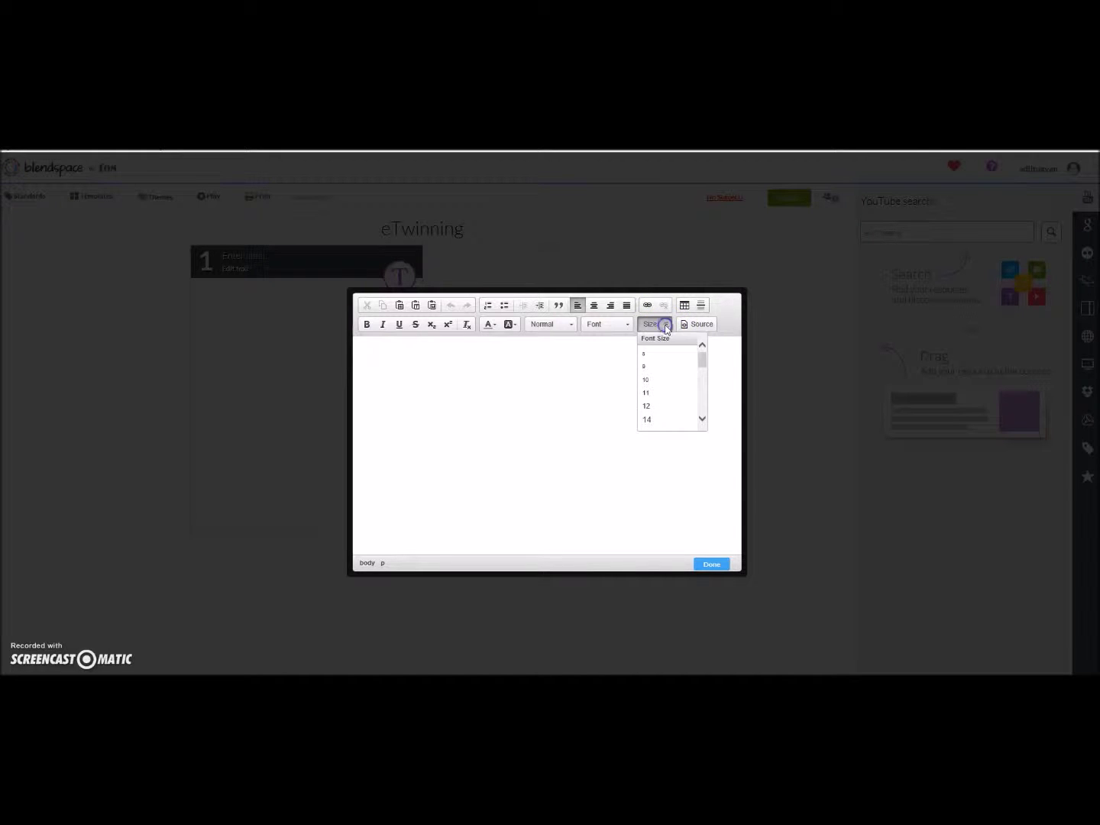
drag(700, 367, 704, 408)
click(669, 373)
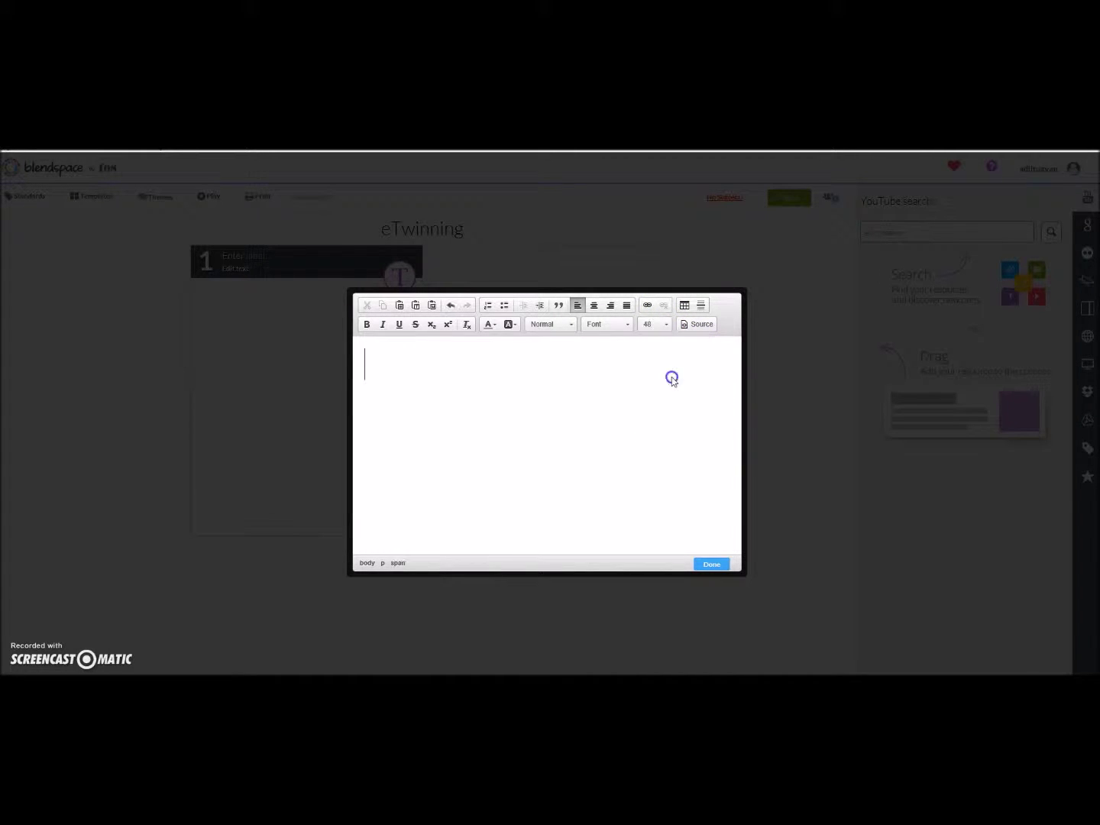
Enter "eTwinning" with a capital T as the first line of the text tile
text(etwinning)
click(389, 365)
key(BackSpace)
text(T)
click(496, 363)
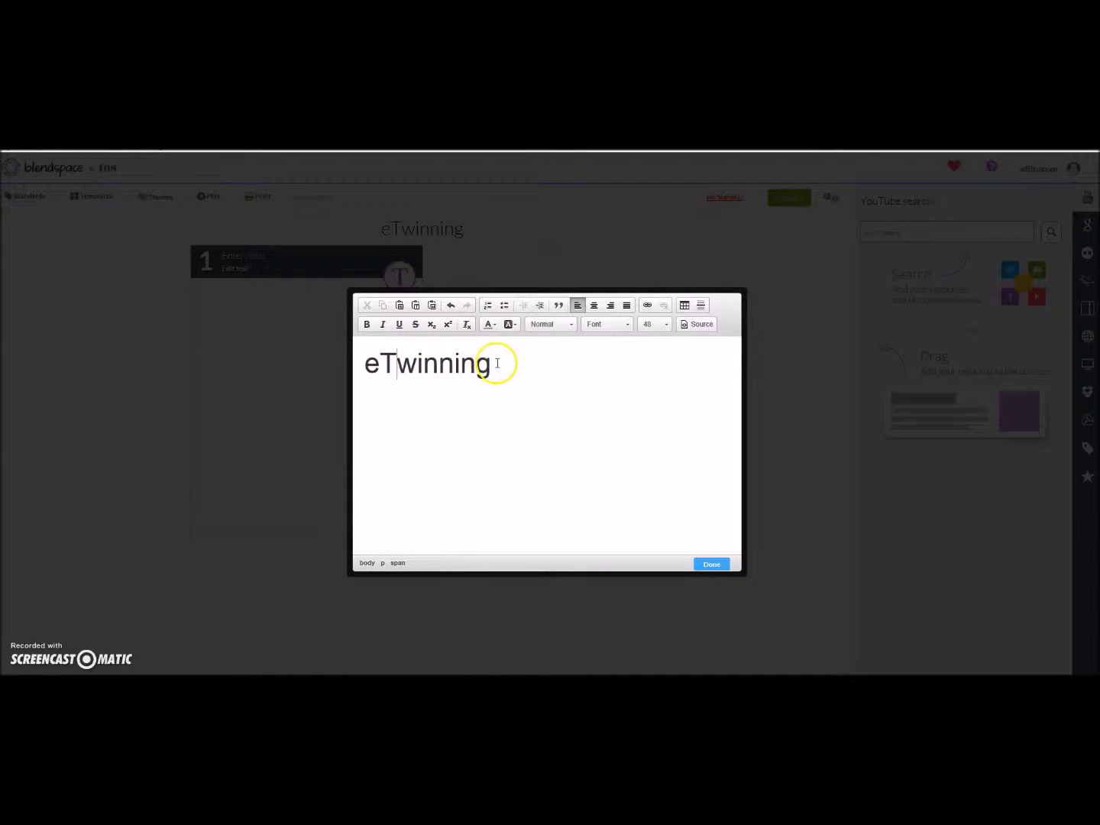
Add "Online Kursları" as the second line and a row of repeated l characters beneath it
key(Return)
text(Online)
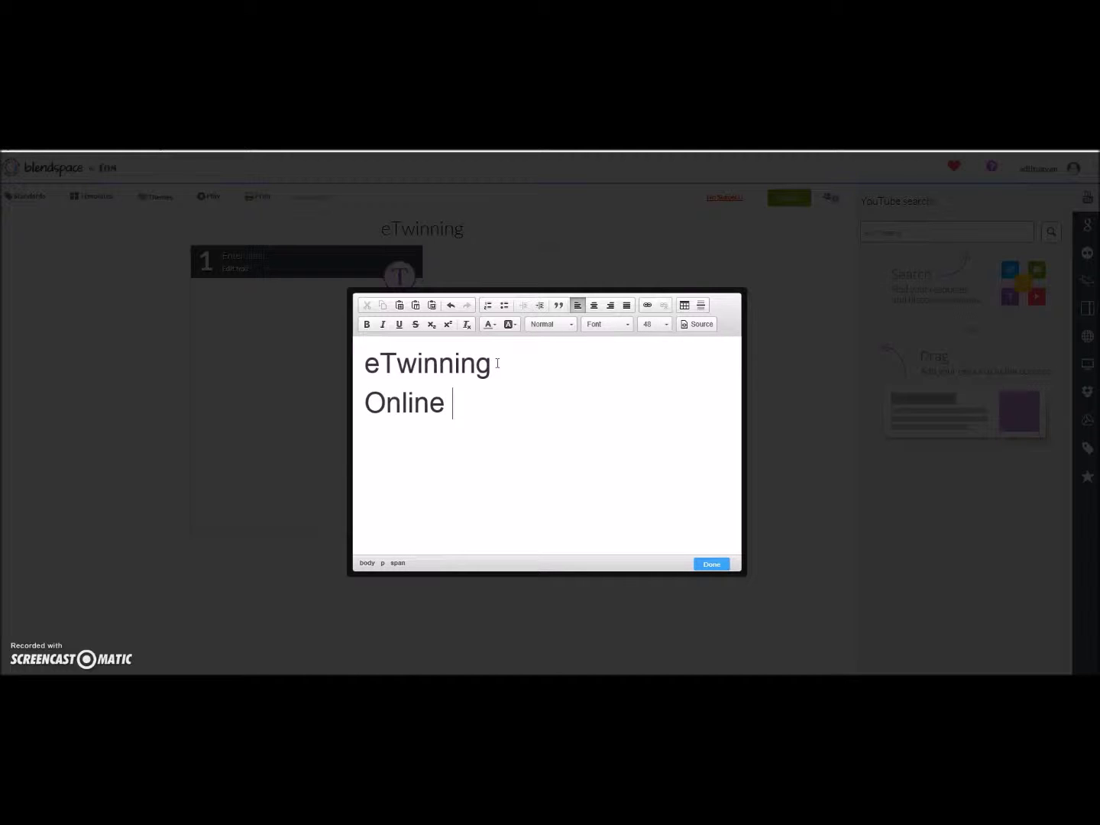
text( Kursları)
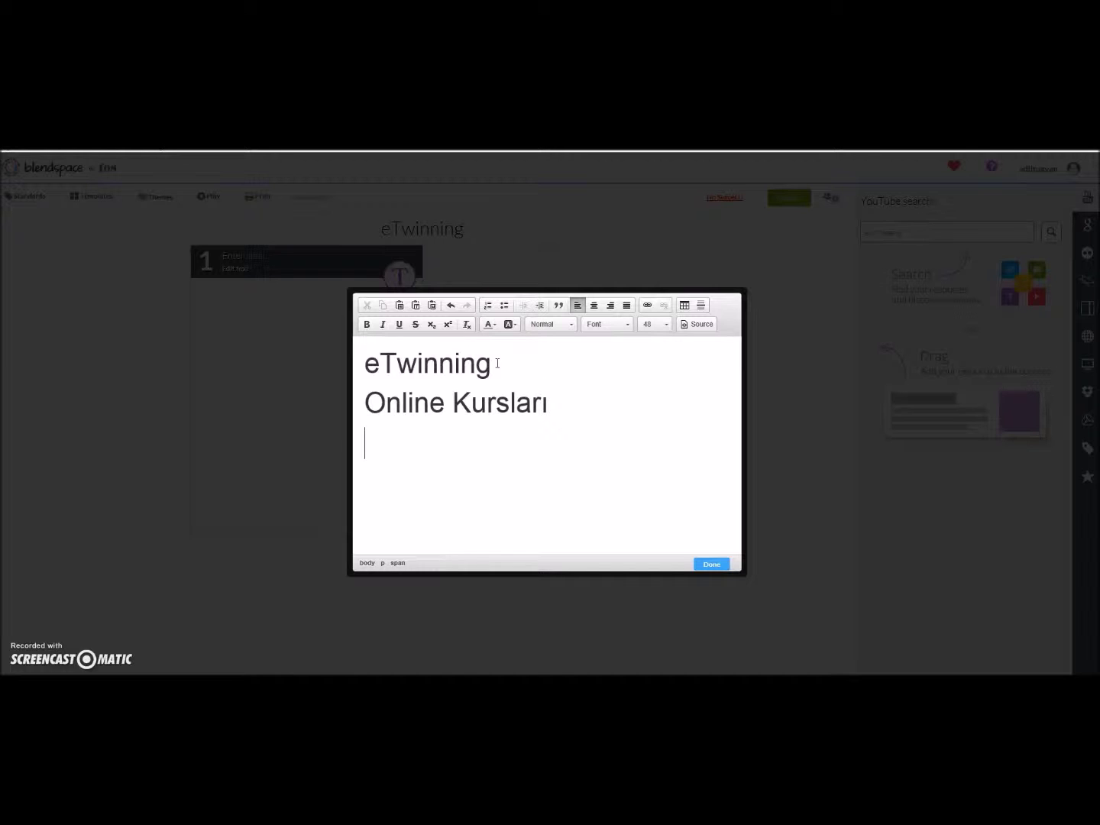
text(lllllllllllllllllllllllllllllllllll)
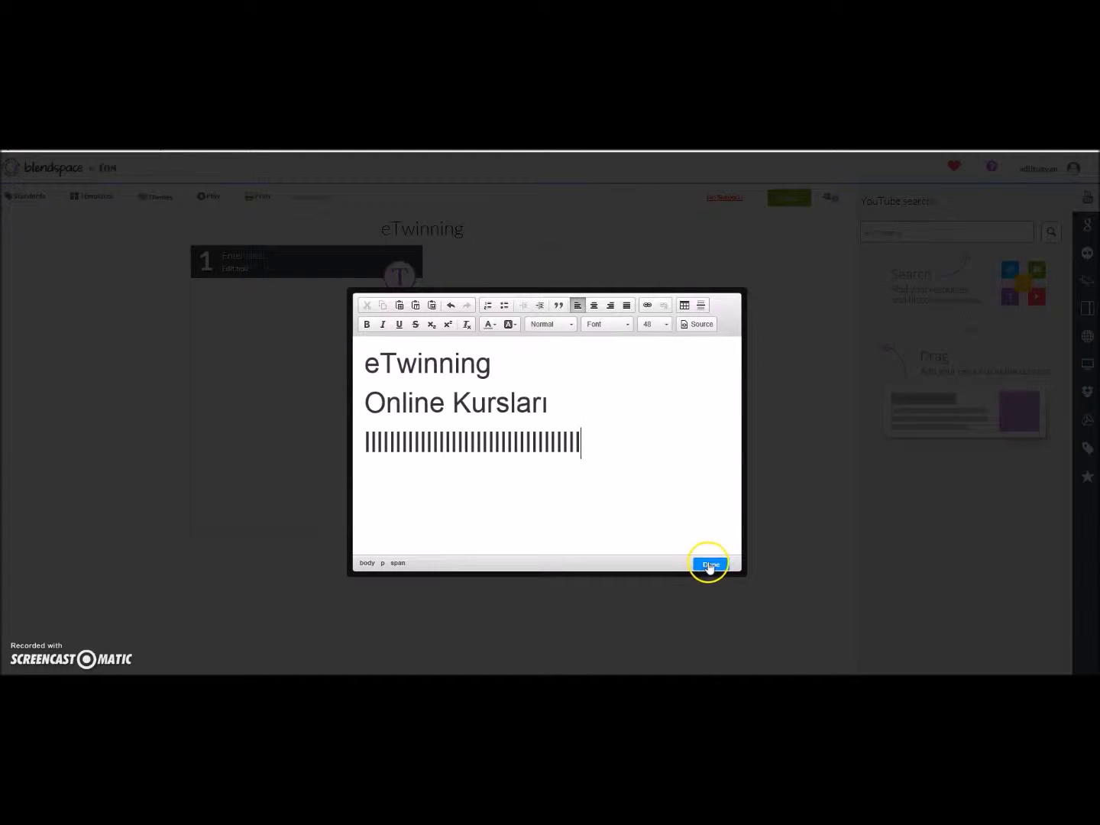
Show the text tile's HTML source, then switch to YouTube and open the channel's "eTwinning Conference 2014" video
click(701, 324)
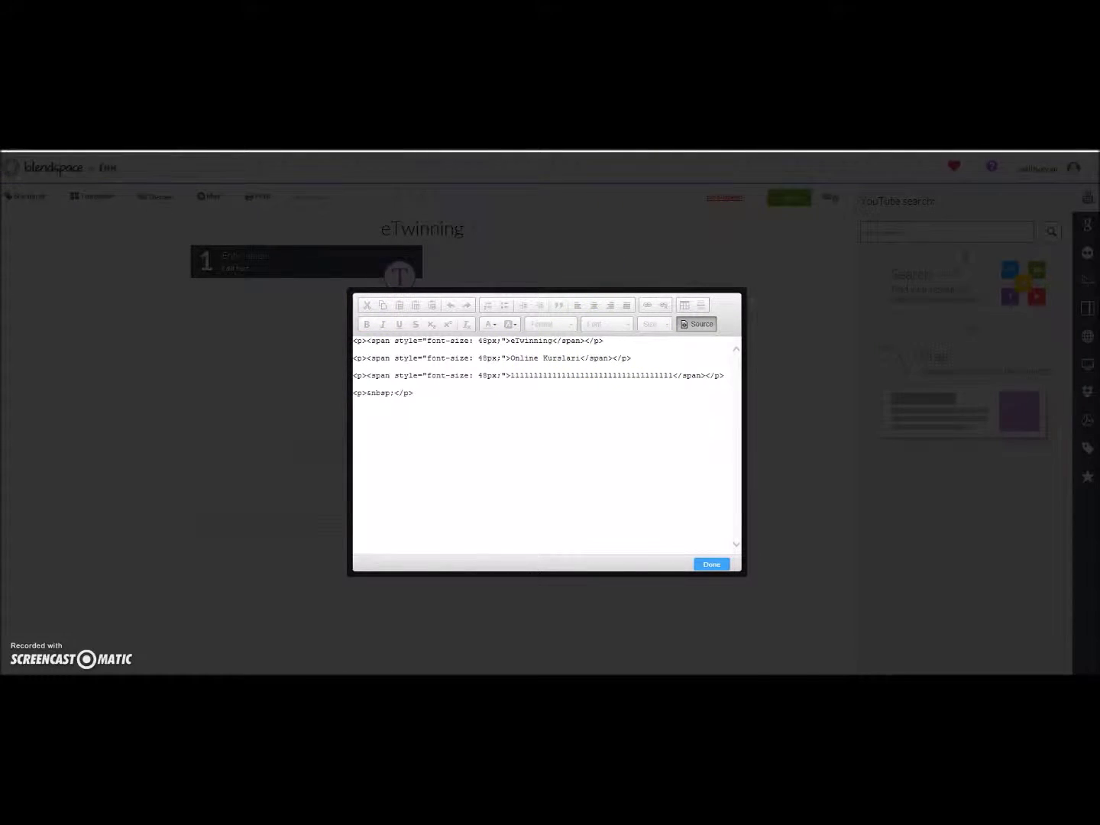
scroll(600, 540, down, 4)
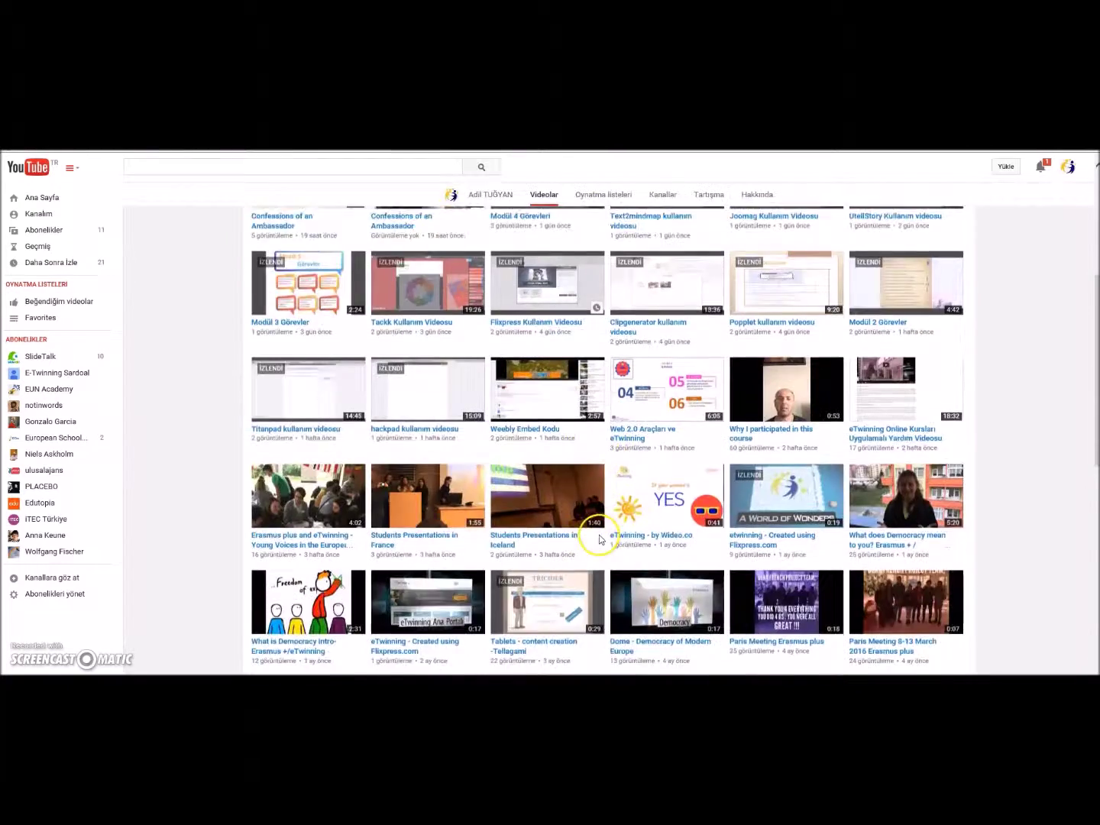
scroll(600, 541, down, 3)
click(632, 497)
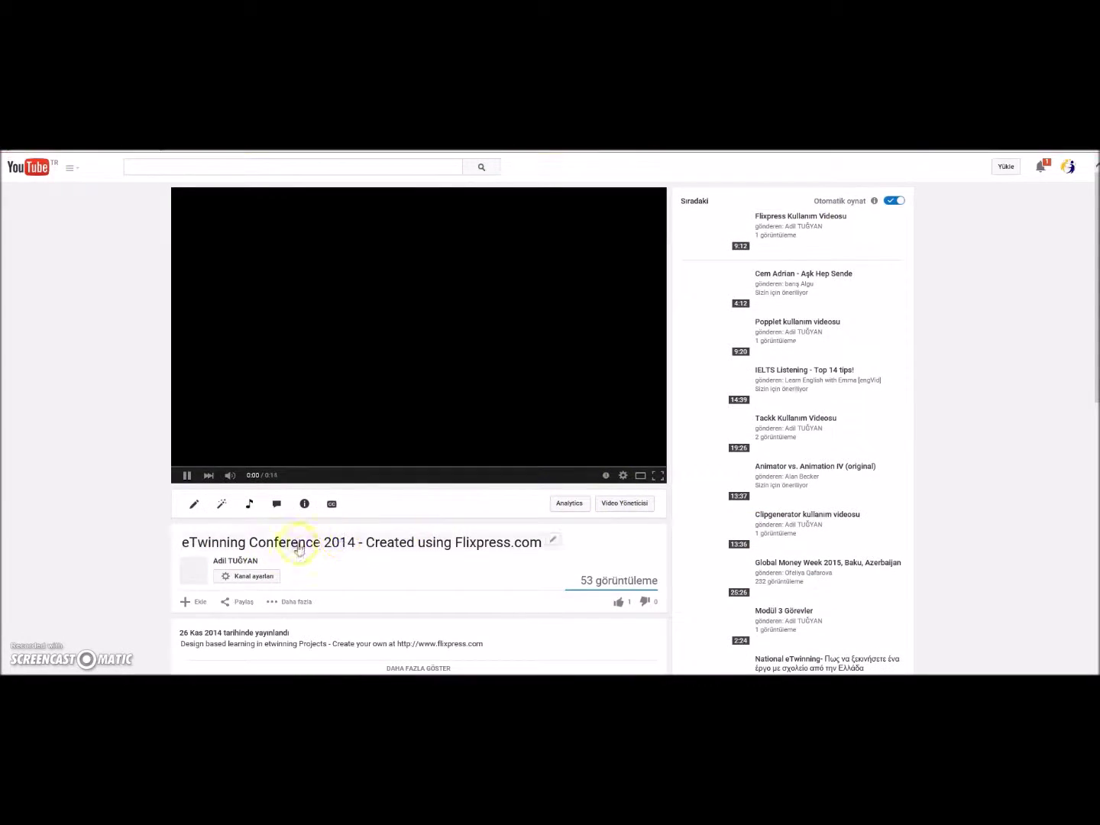
Copy the iframe embed code of the "eTwinning Conference 2014" video and pause its playback
click(237, 602)
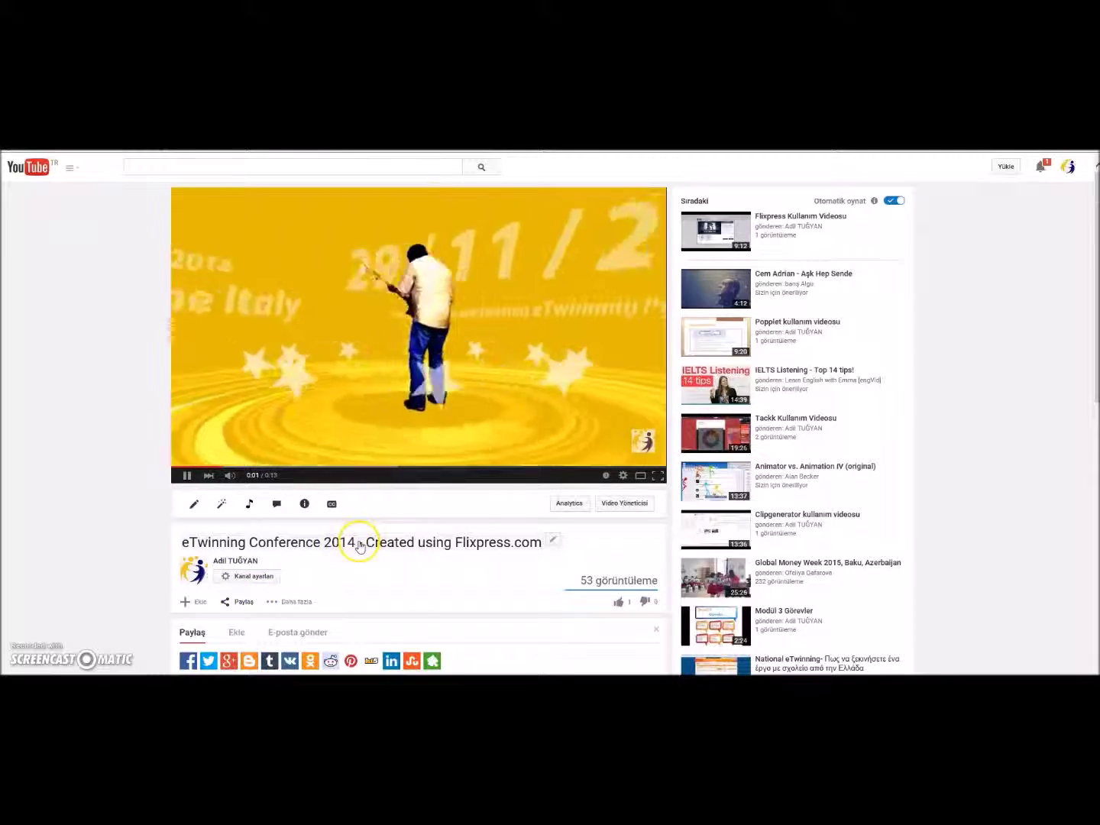
scroll(361, 543, down, 2)
click(237, 468)
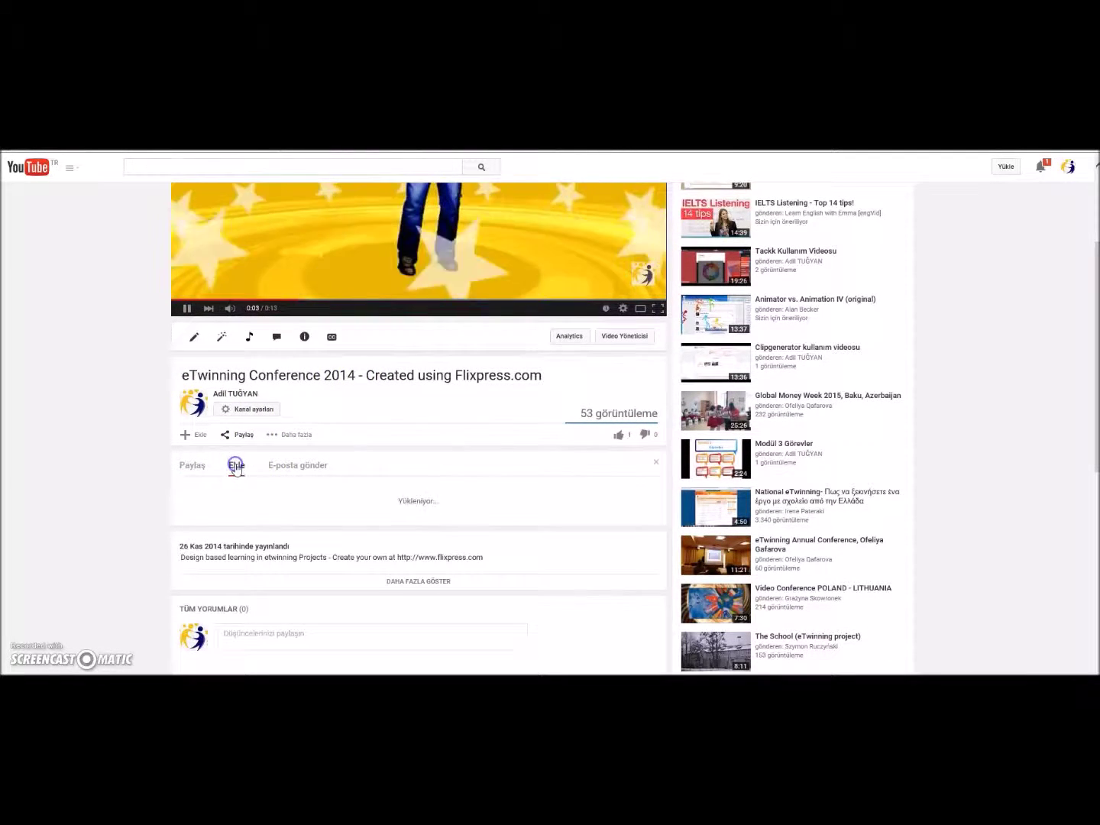
click(334, 497)
key(ctrl+c)
right_click(334, 499)
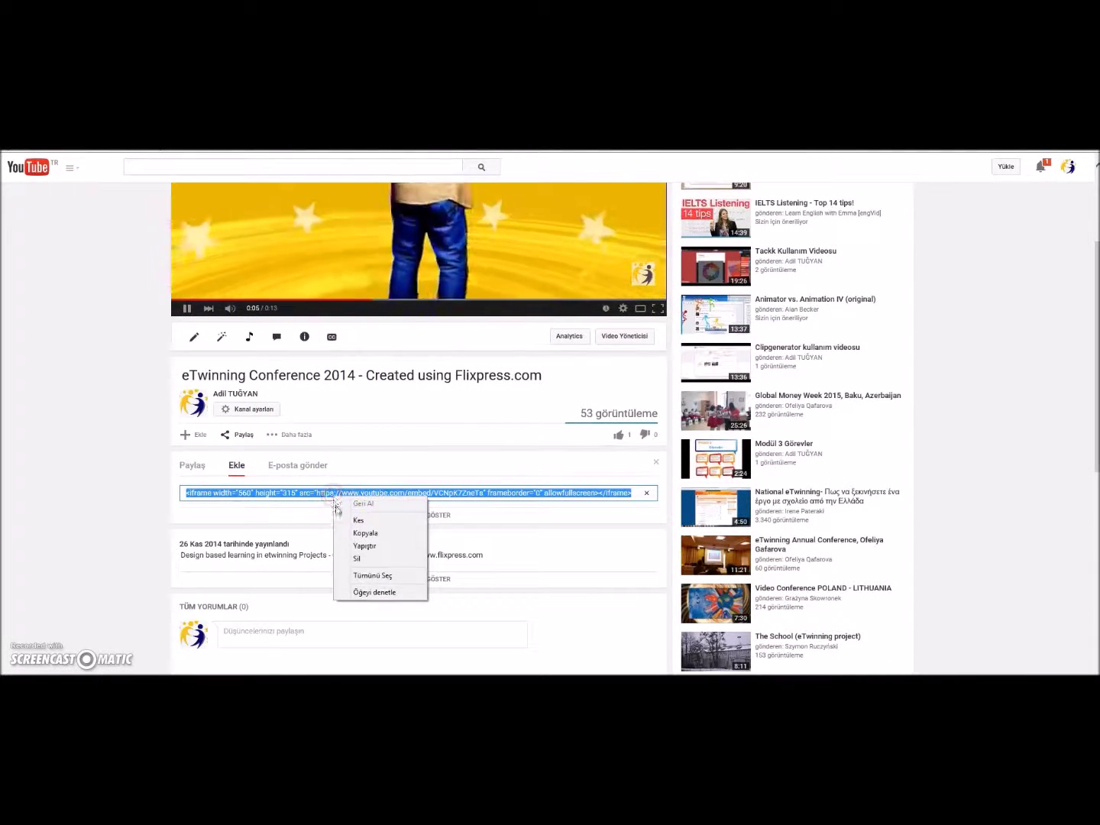
click(367, 531)
click(186, 310)
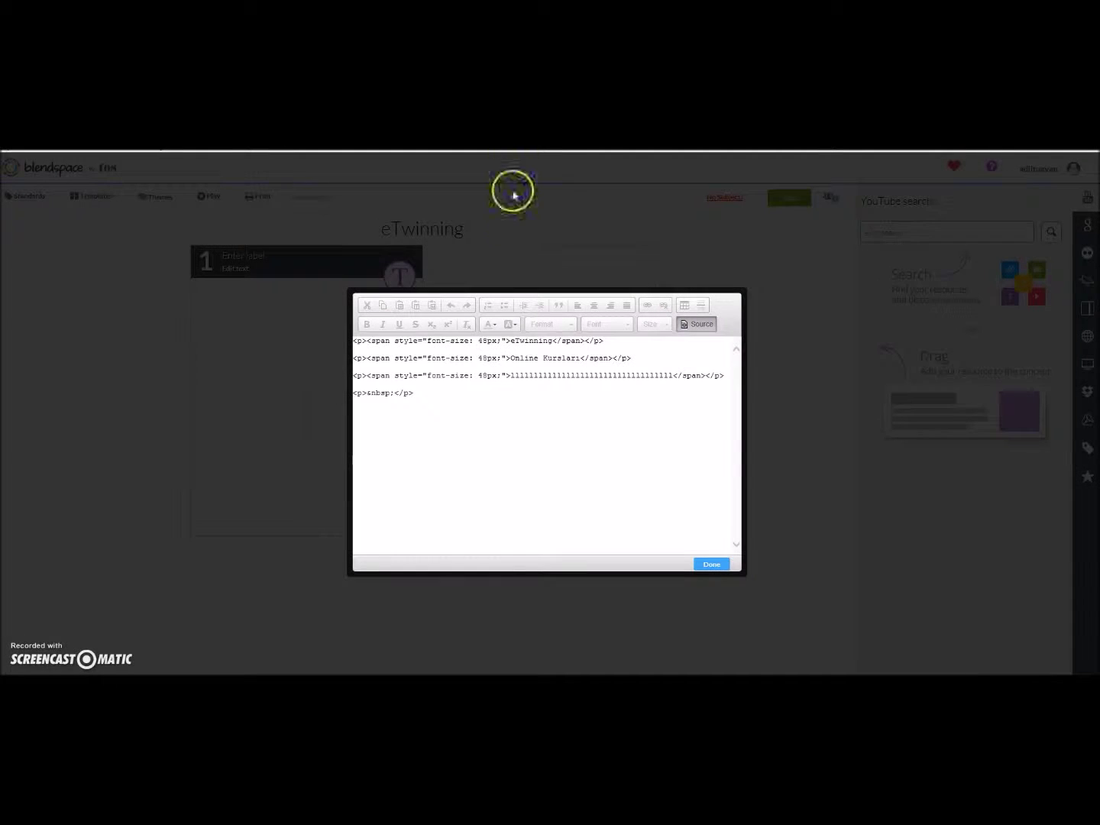
Back in Blendspace, paste the video embed code below the existing HTML source and save the text tile
click(416, 396)
right_click(391, 404)
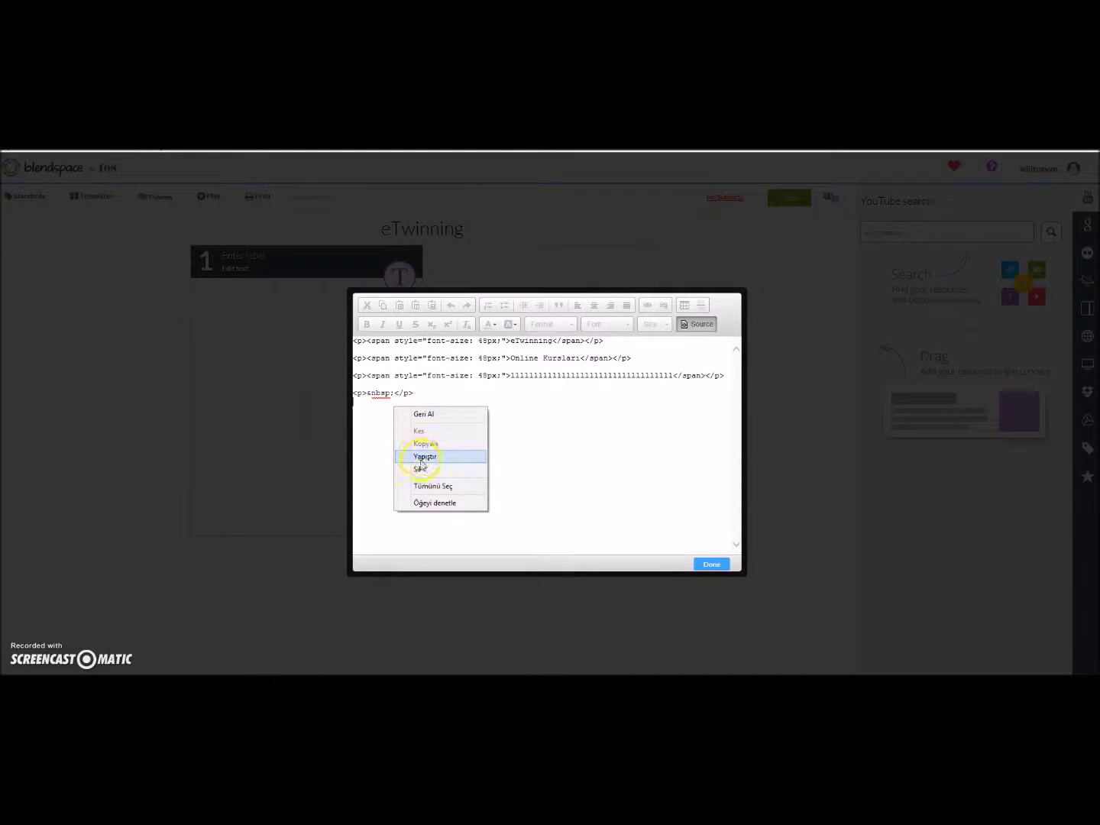
click(423, 457)
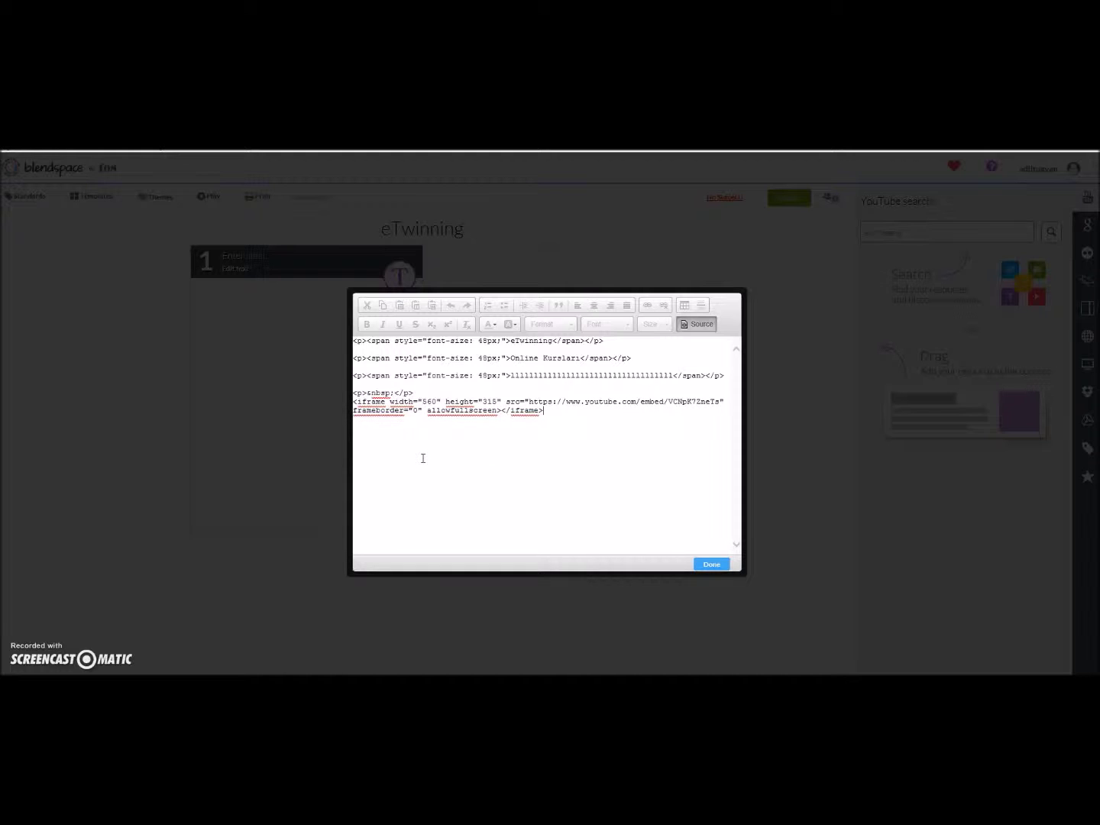
click(711, 567)
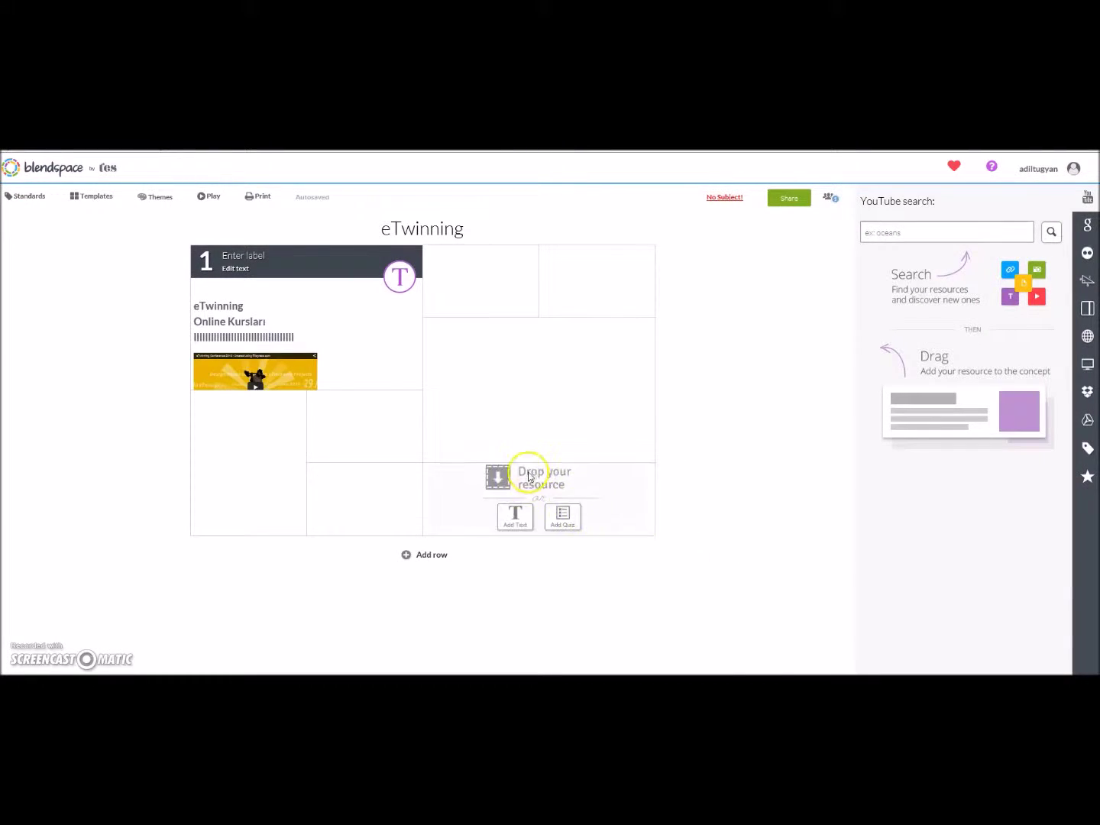
Preview the first tile with its text and embedded video, collapse and reopen the comments area, and close the preview
mouse_move(379, 332)
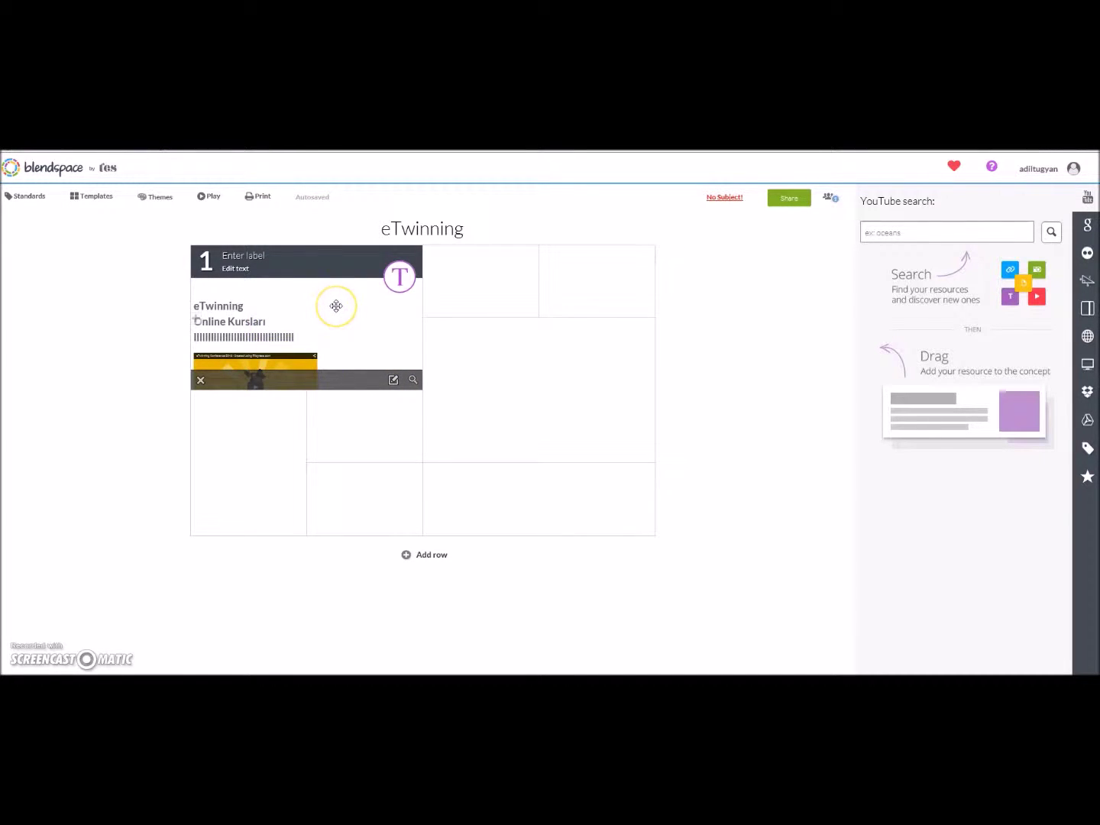
drag(336, 306, 395, 278)
click(397, 279)
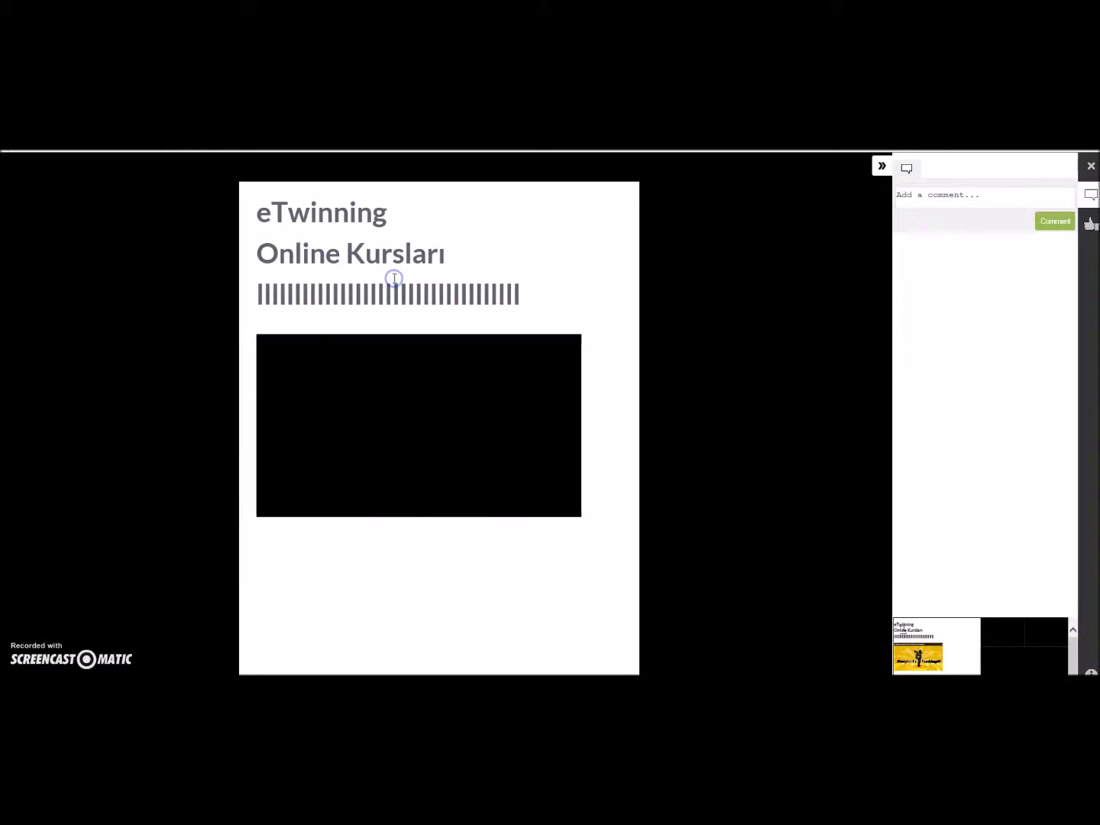
click(418, 383)
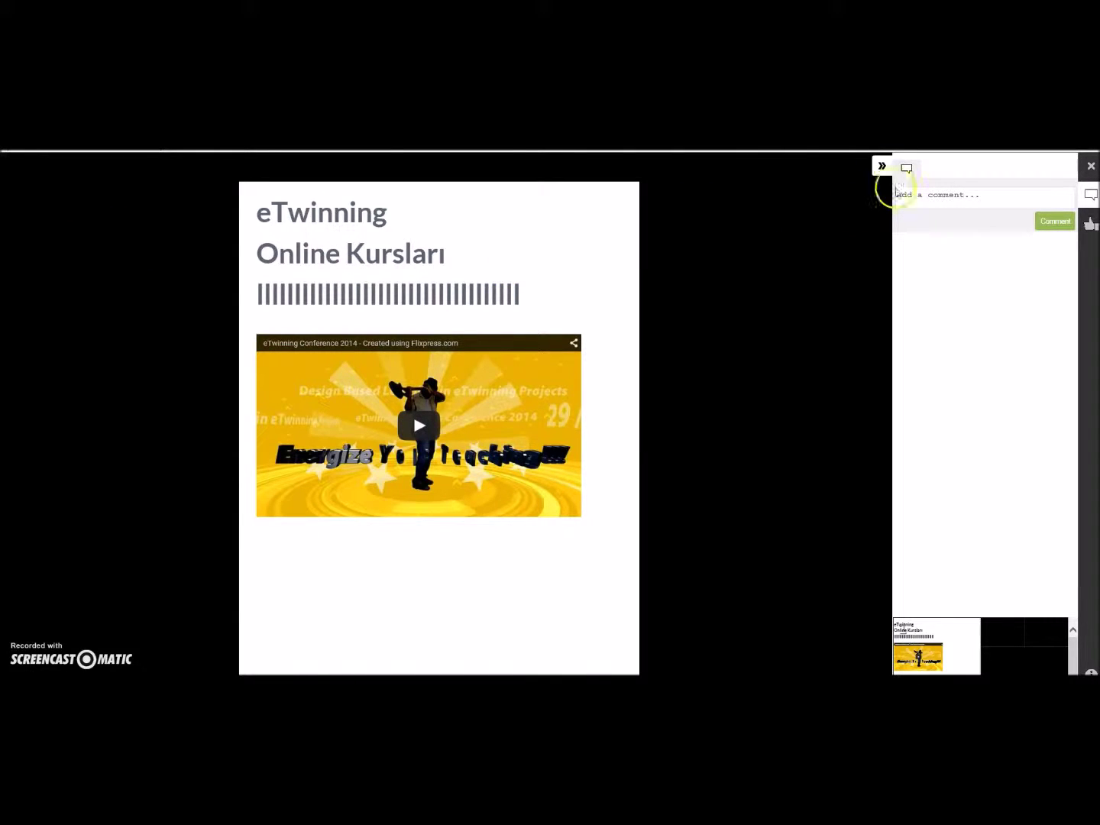
click(884, 167)
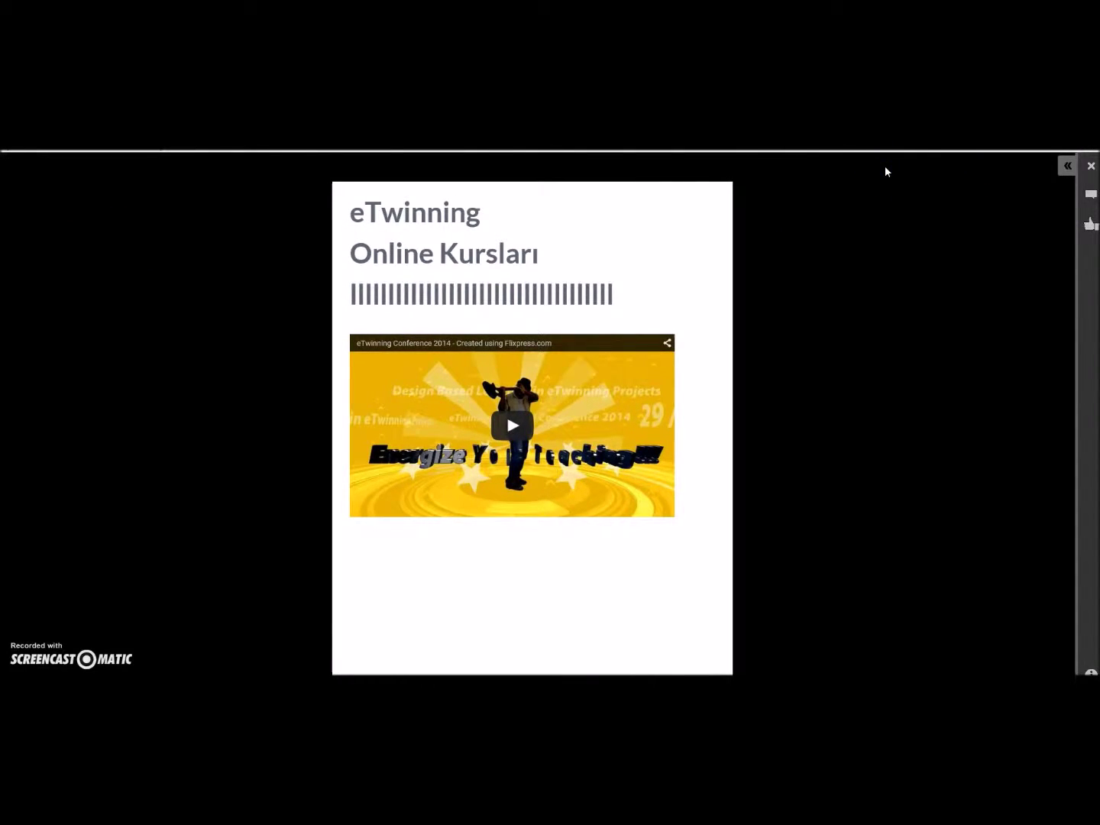
click(664, 407)
click(1067, 168)
click(1090, 169)
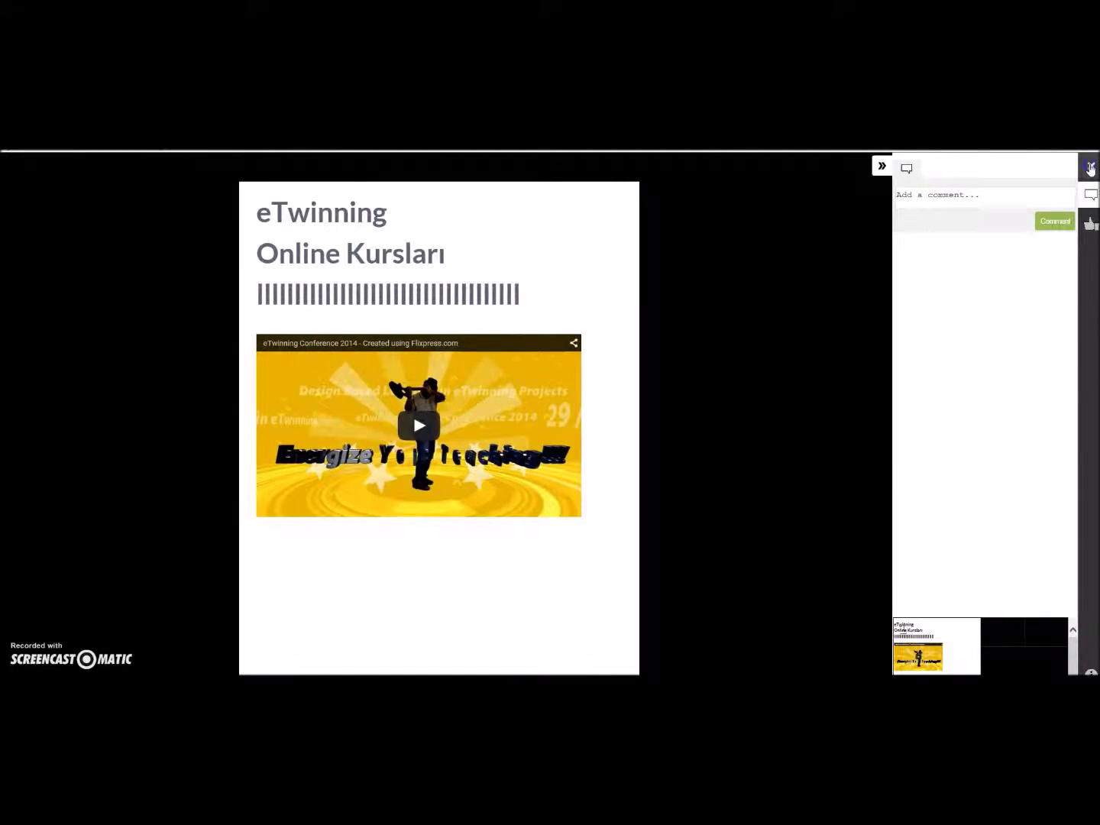
Upload the "badge" image from the computer to the lesson's uploaded files
mouse_move(468, 299)
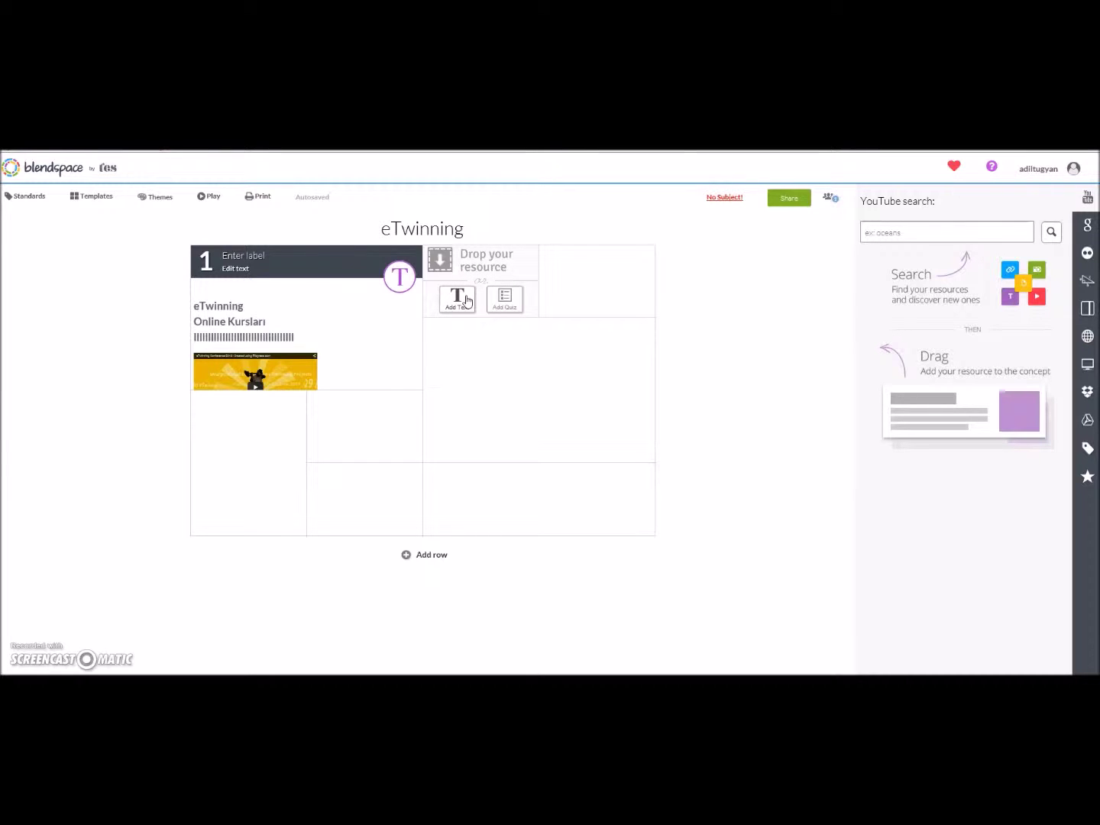
click(1085, 366)
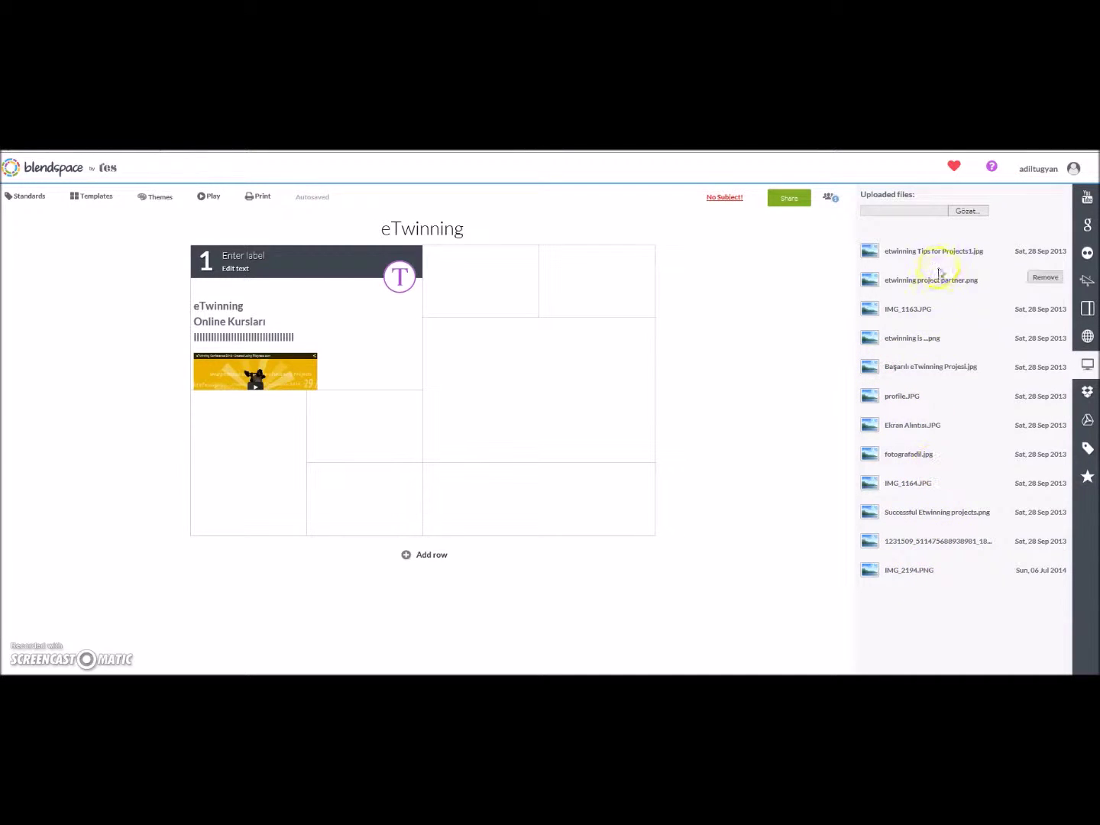
click(962, 214)
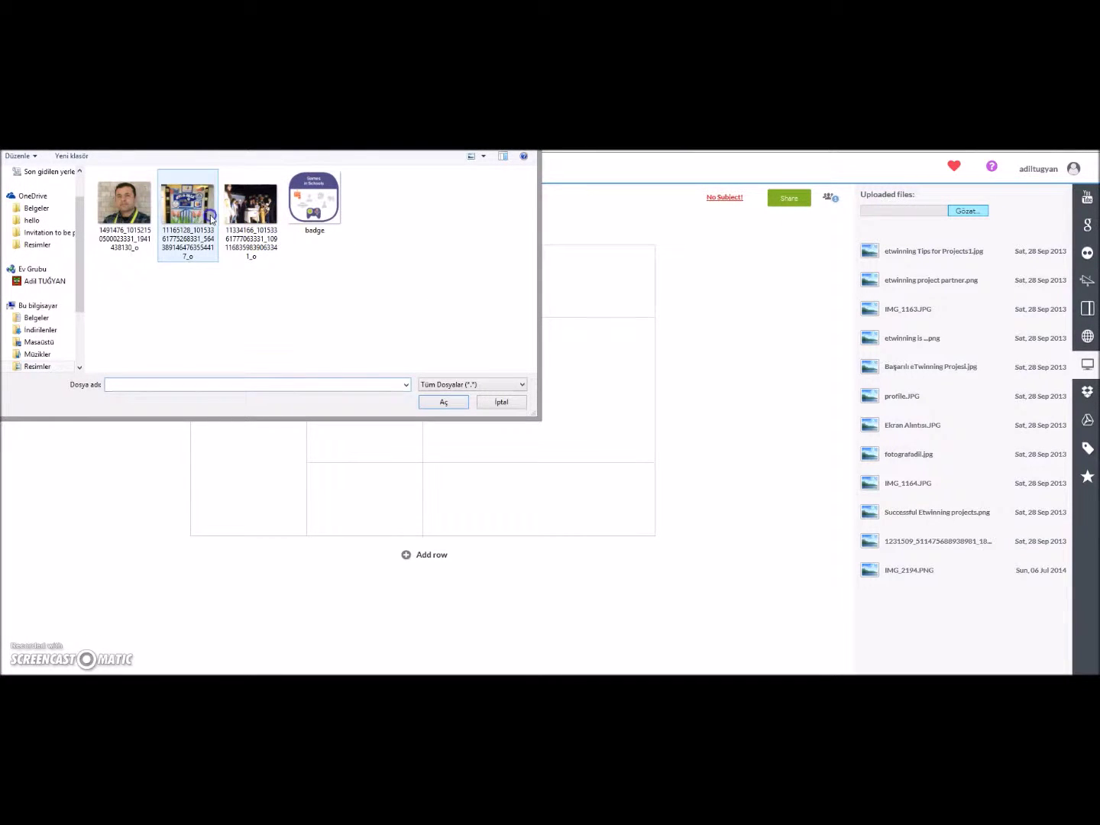
click(303, 221)
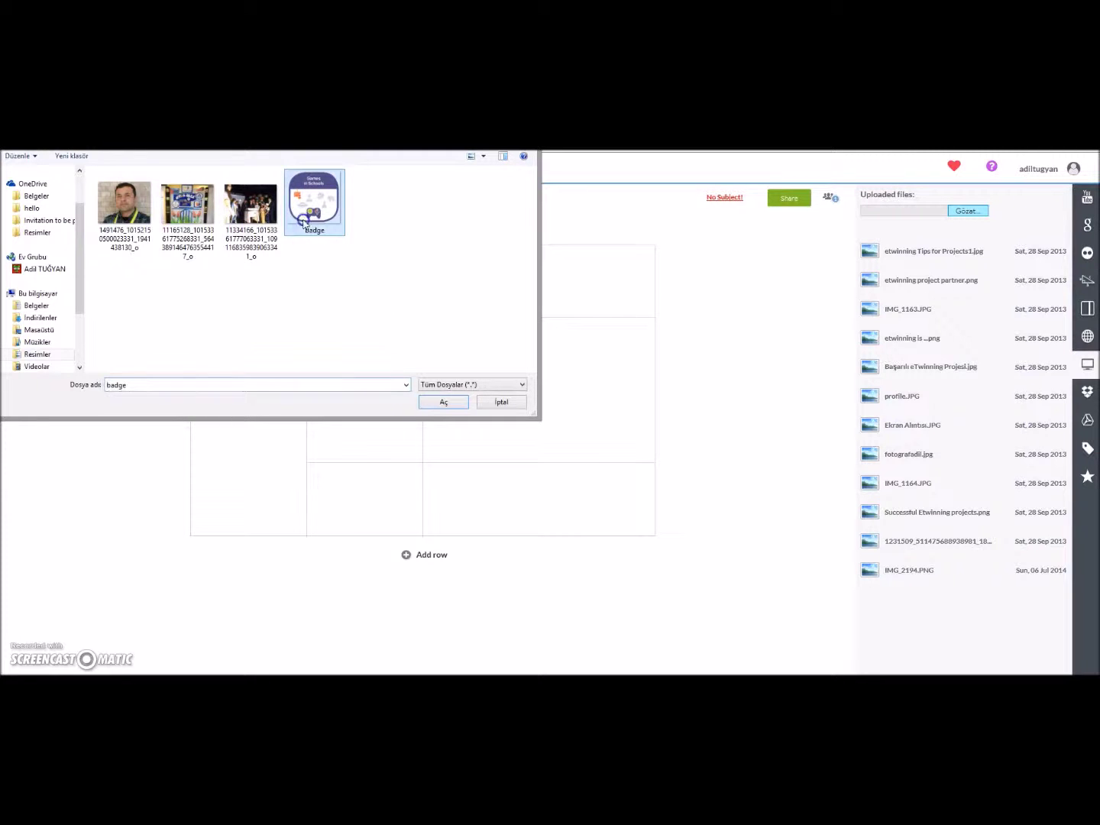
click(442, 405)
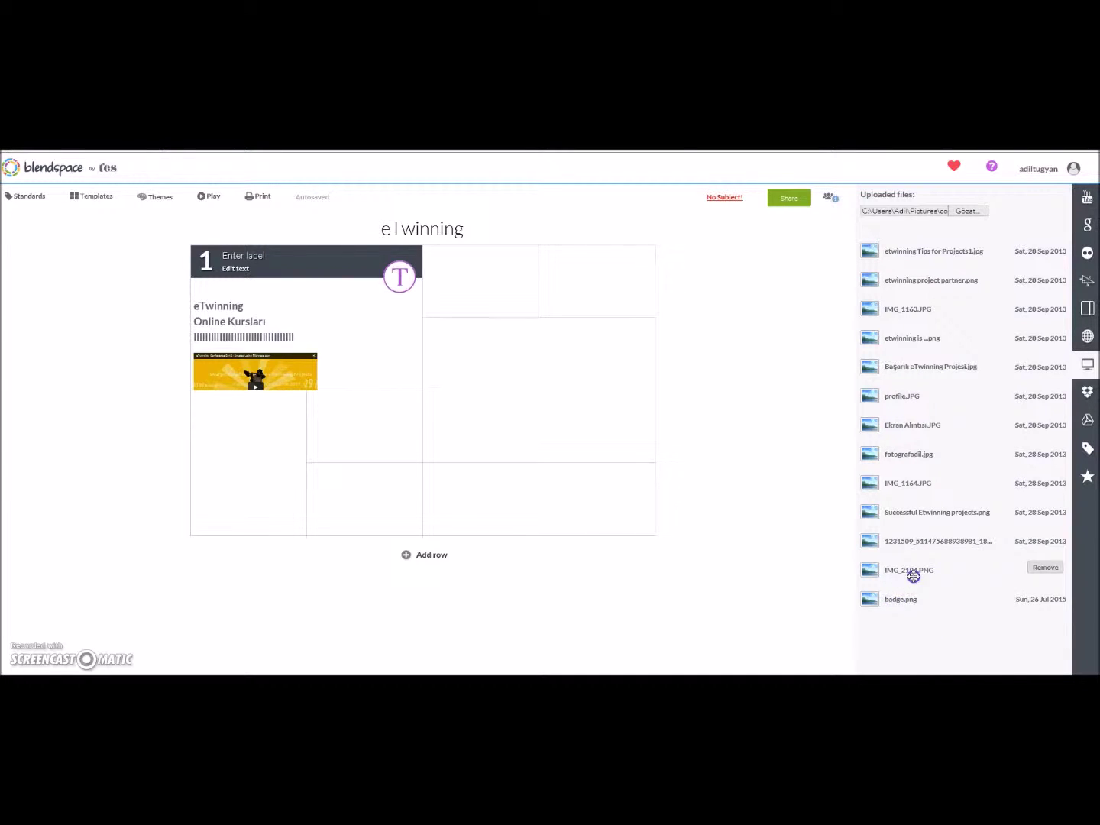
Place the uploaded badge image in the second tile and preview it at full size
drag(884, 599, 499, 279)
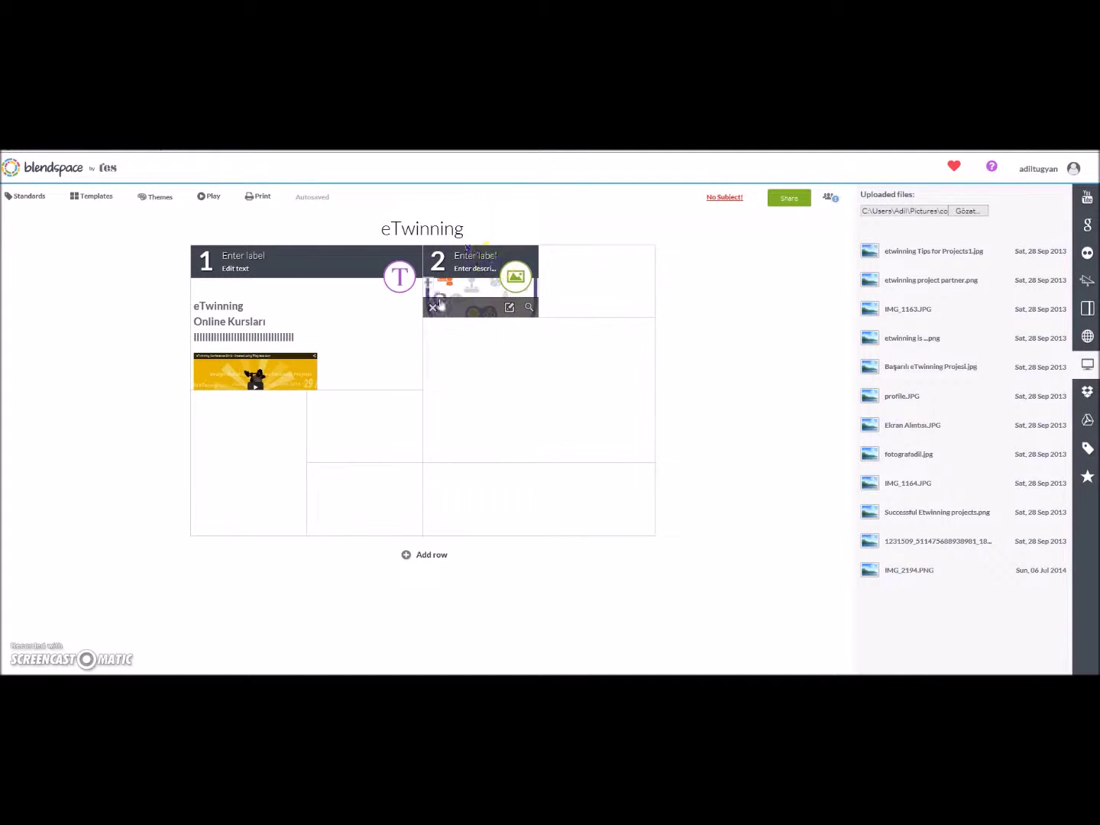
click(519, 279)
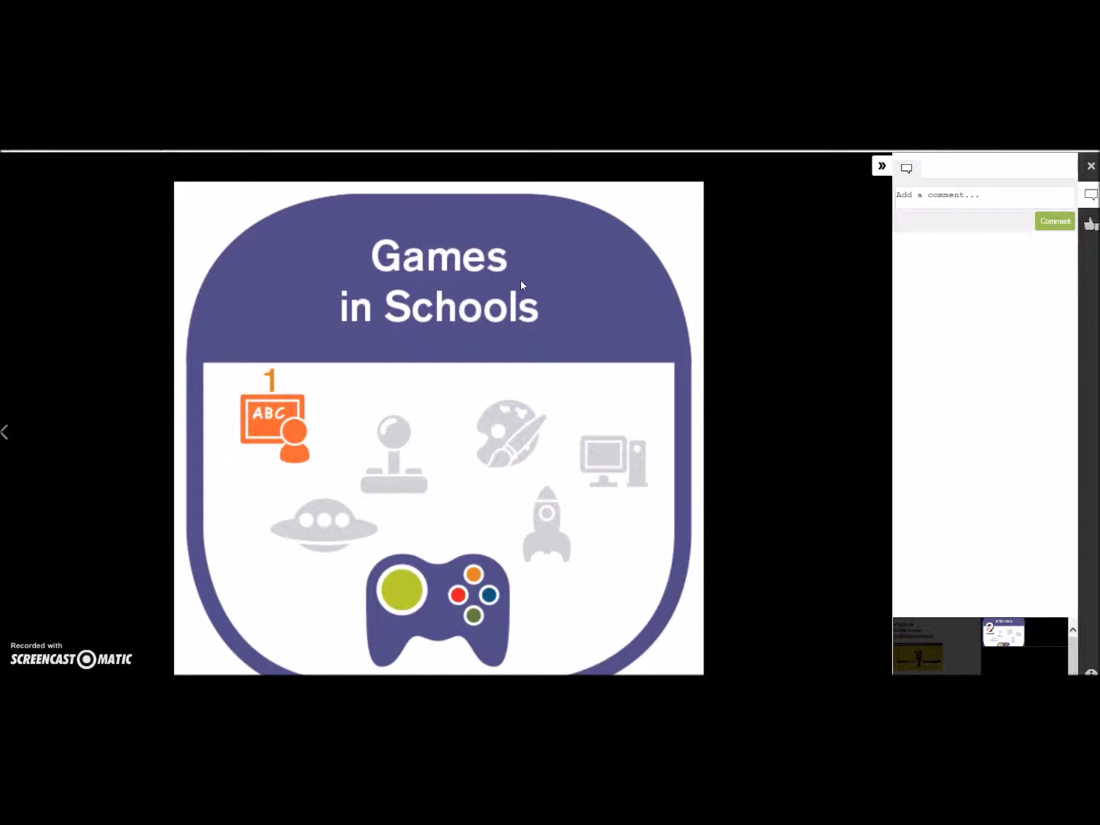
click(1092, 168)
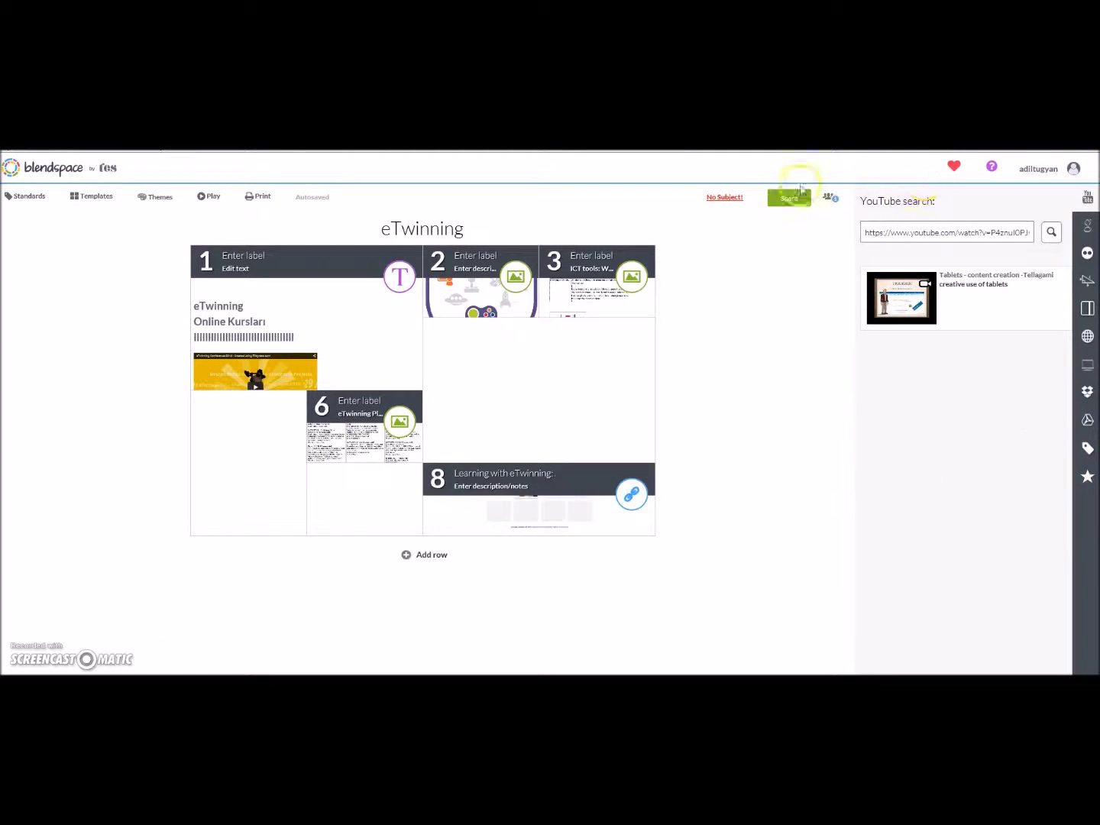
Search Google web resources for "etwinning" in place of the old video link
click(1089, 225)
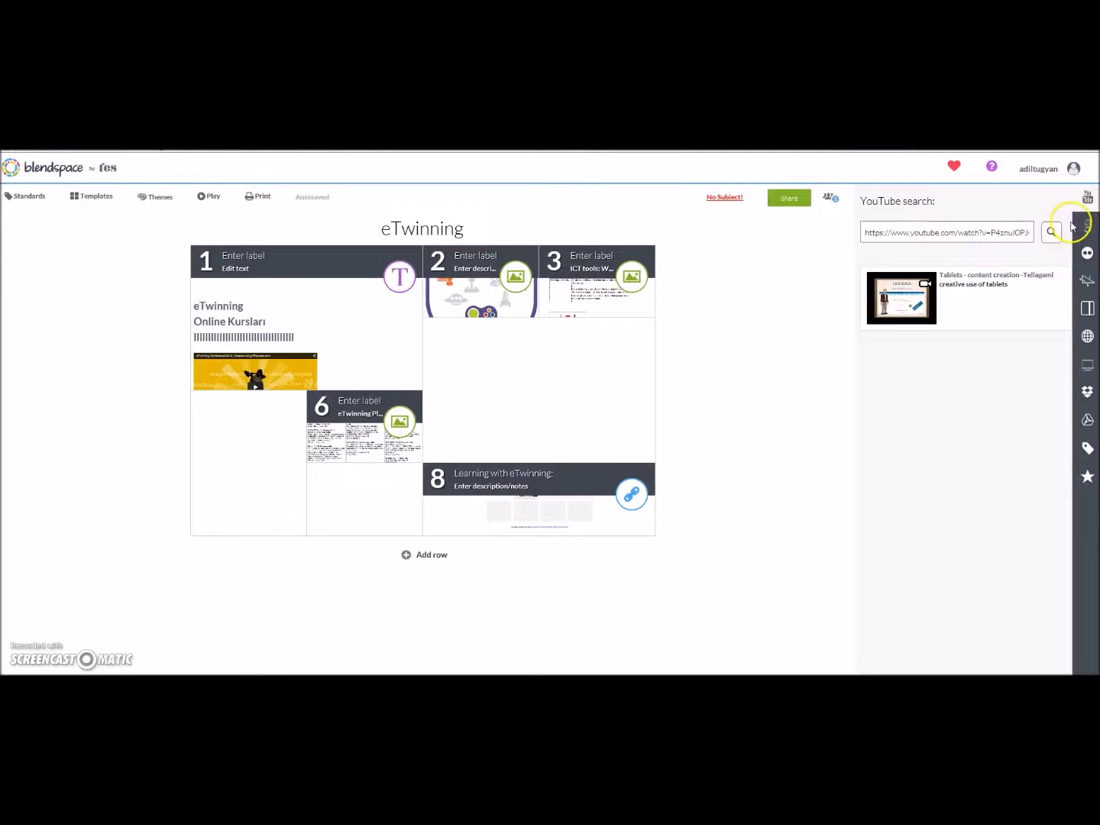
click(1091, 236)
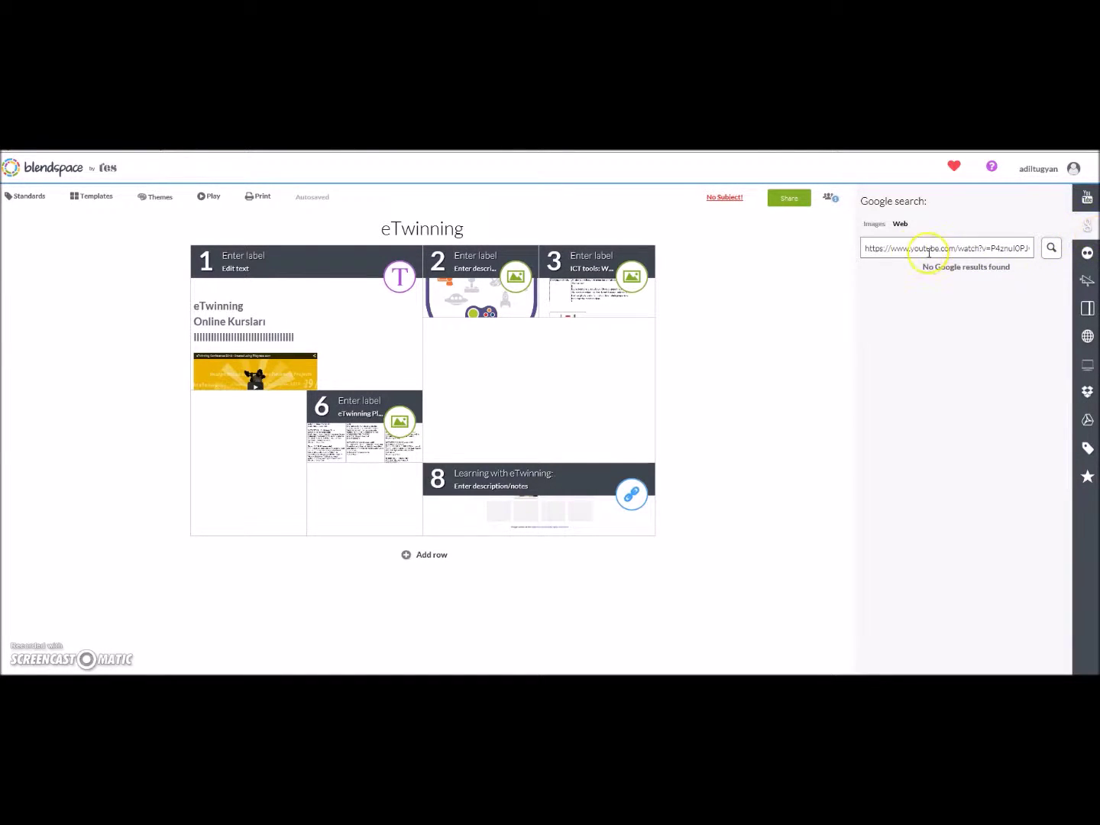
click(901, 247)
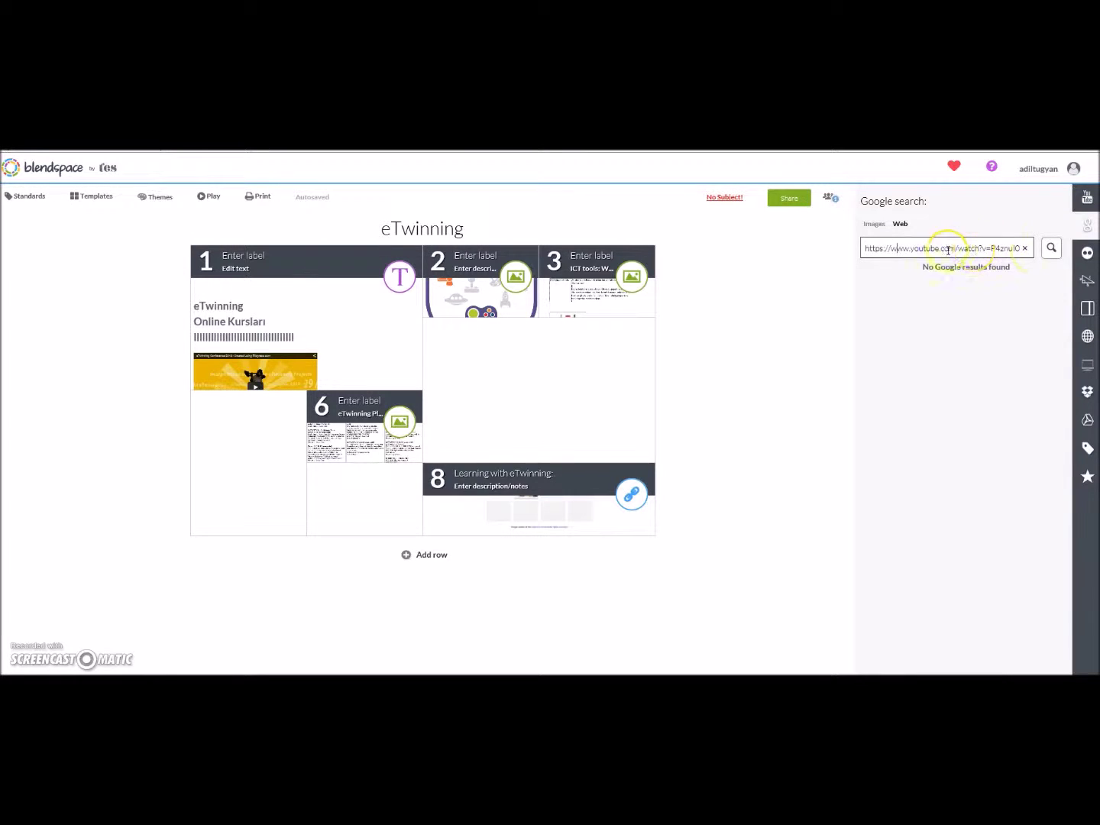
click(1025, 247)
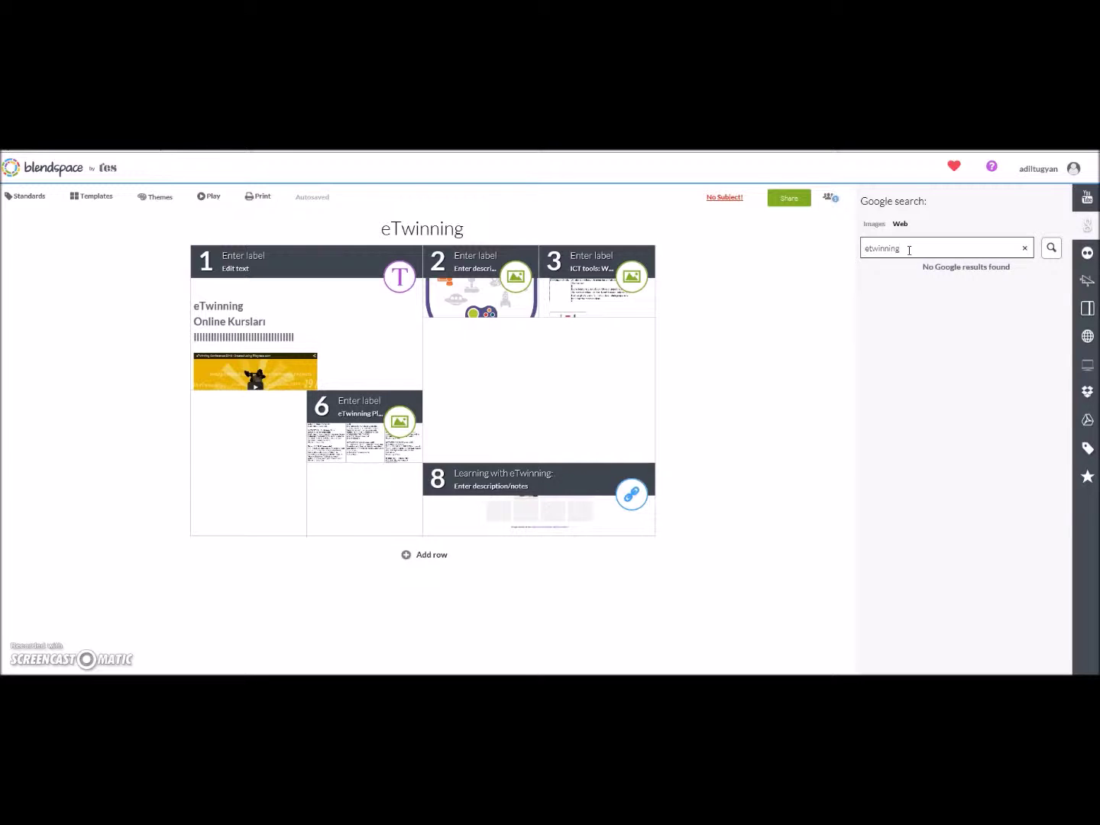
text(etwinning)
key(Return)
click(910, 251)
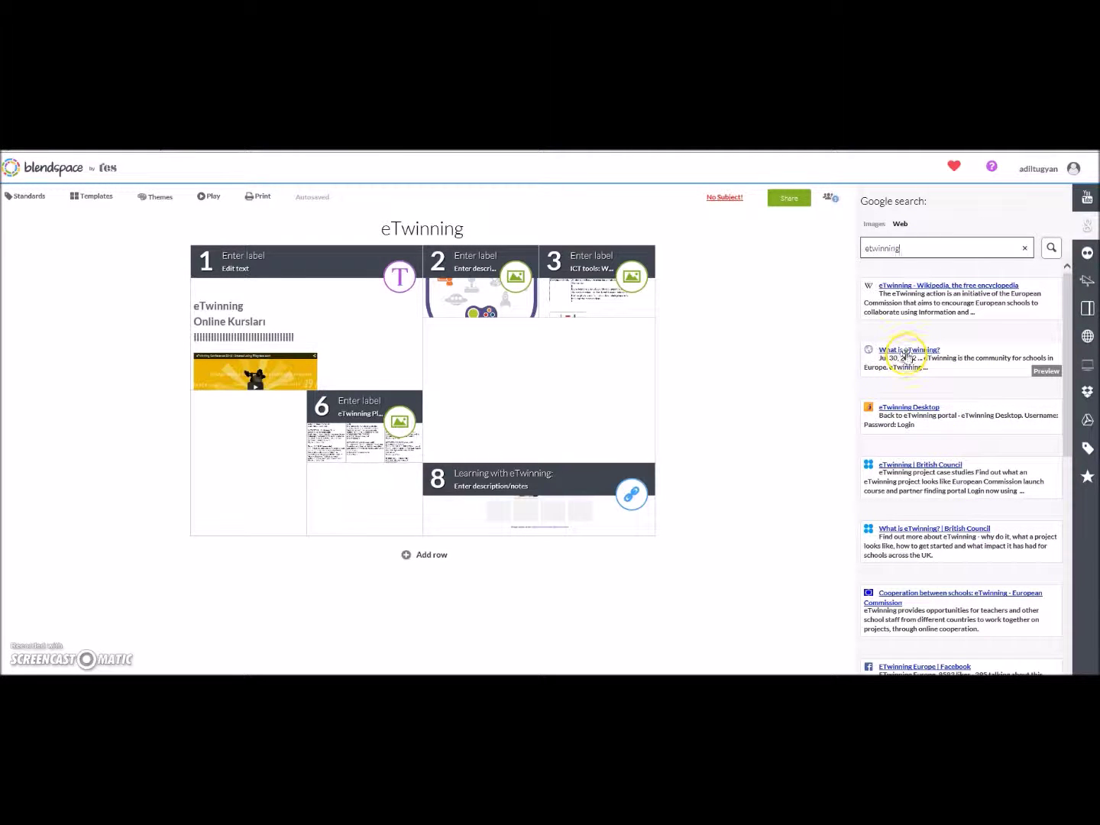
Place the "What is eTwinning?" web result in the empty seventh tile
drag(908, 354, 361, 494)
mouse_move(369, 495)
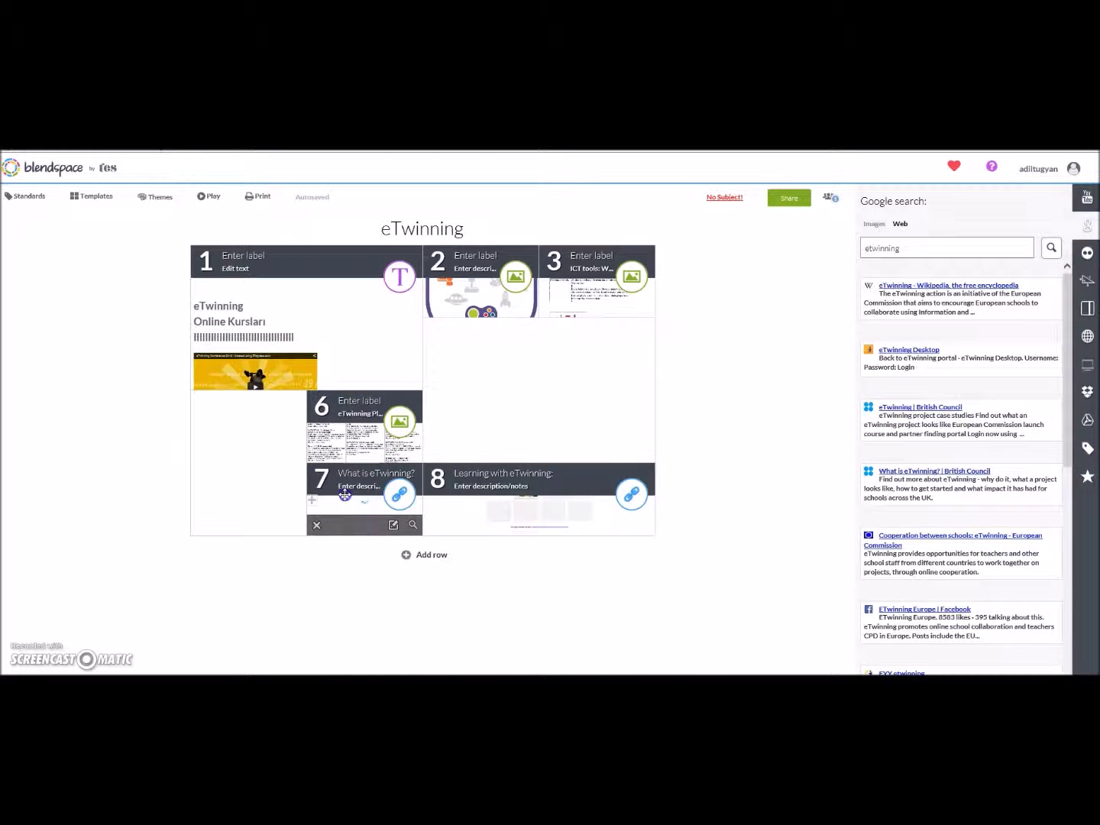
drag(346, 494, 689, 393)
mouse_move(643, 327)
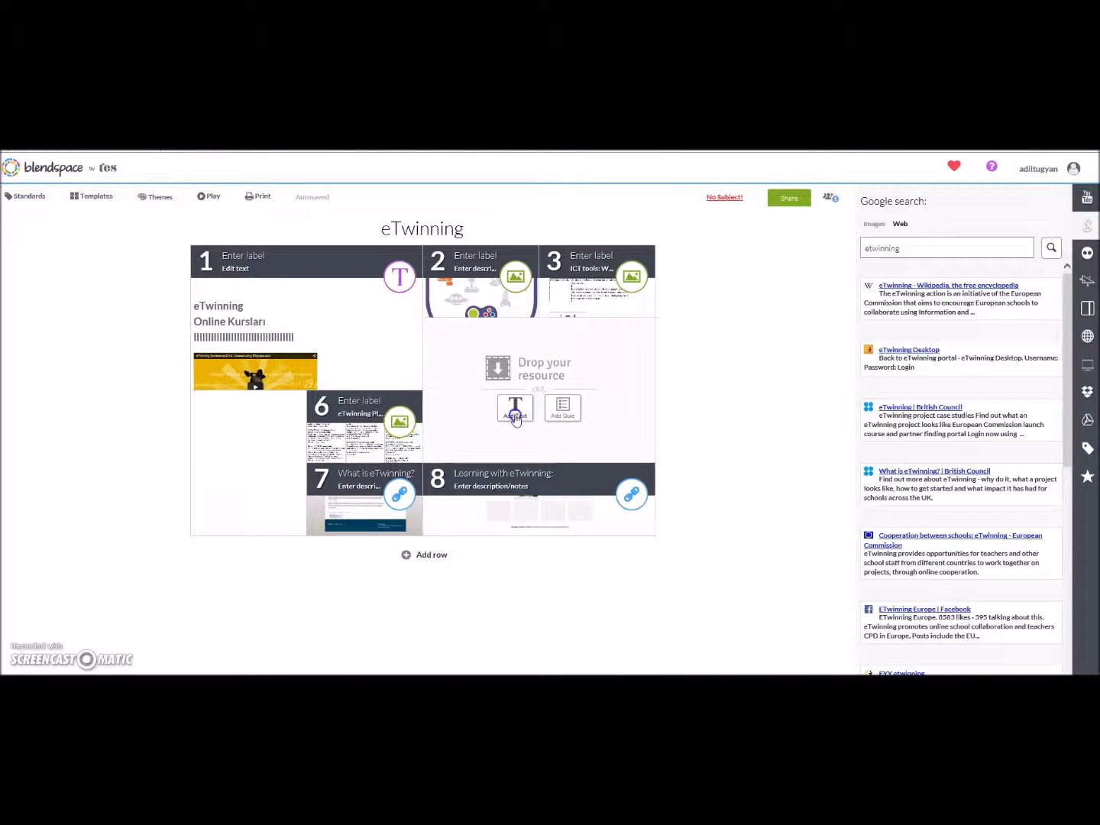
Bring up the lesson's YouTube search, get the link of the "Tablets - content creation -Tellagami" video from its YouTube page, and return to Blendspace
click(901, 277)
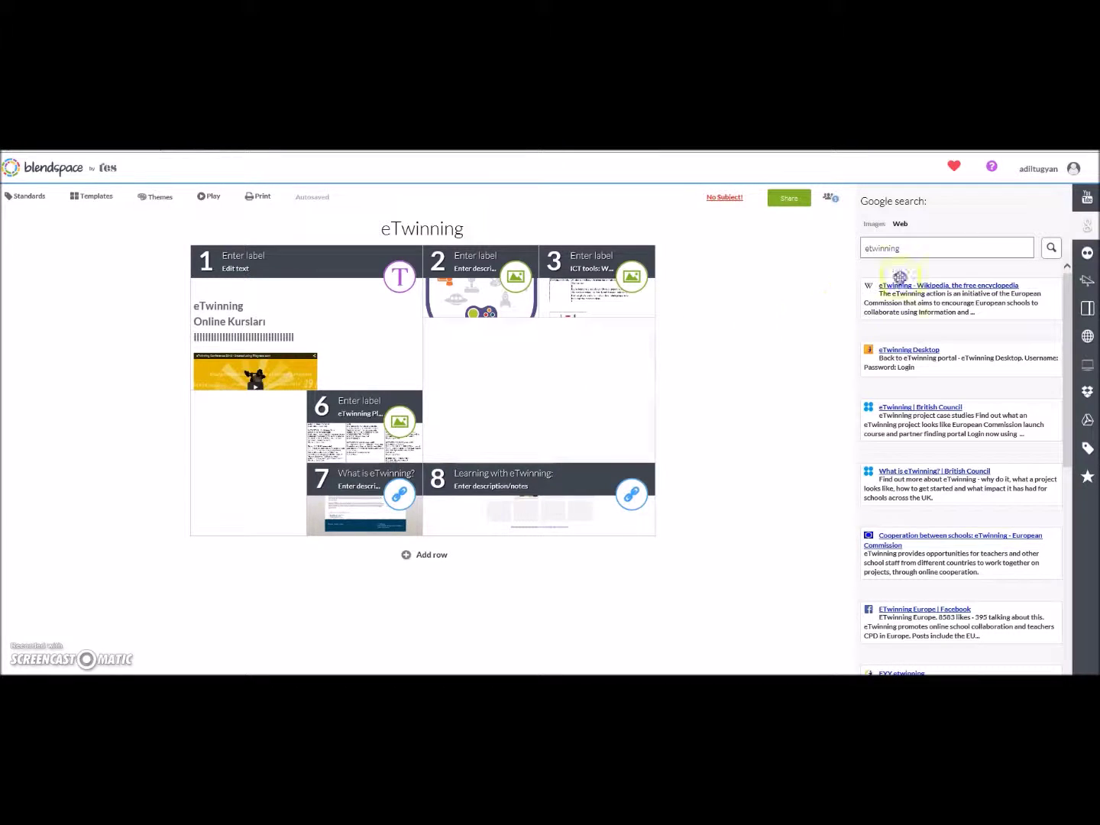
click(1096, 196)
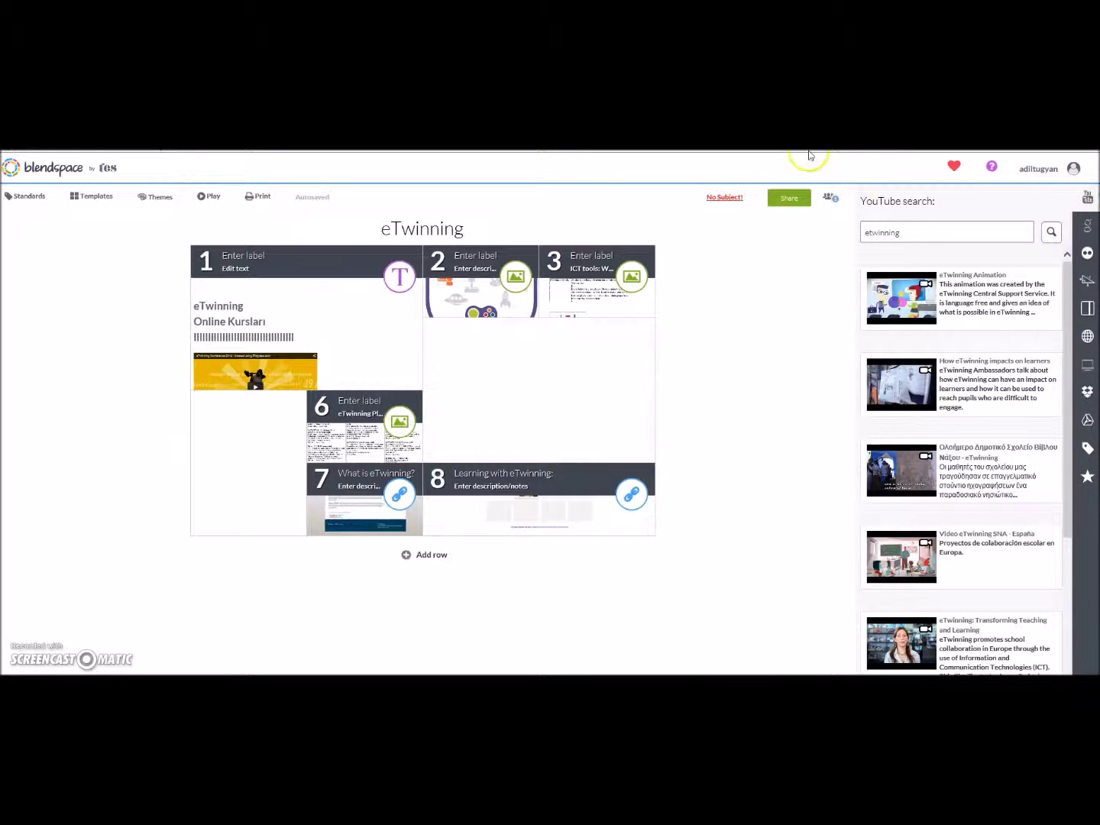
click(408, 299)
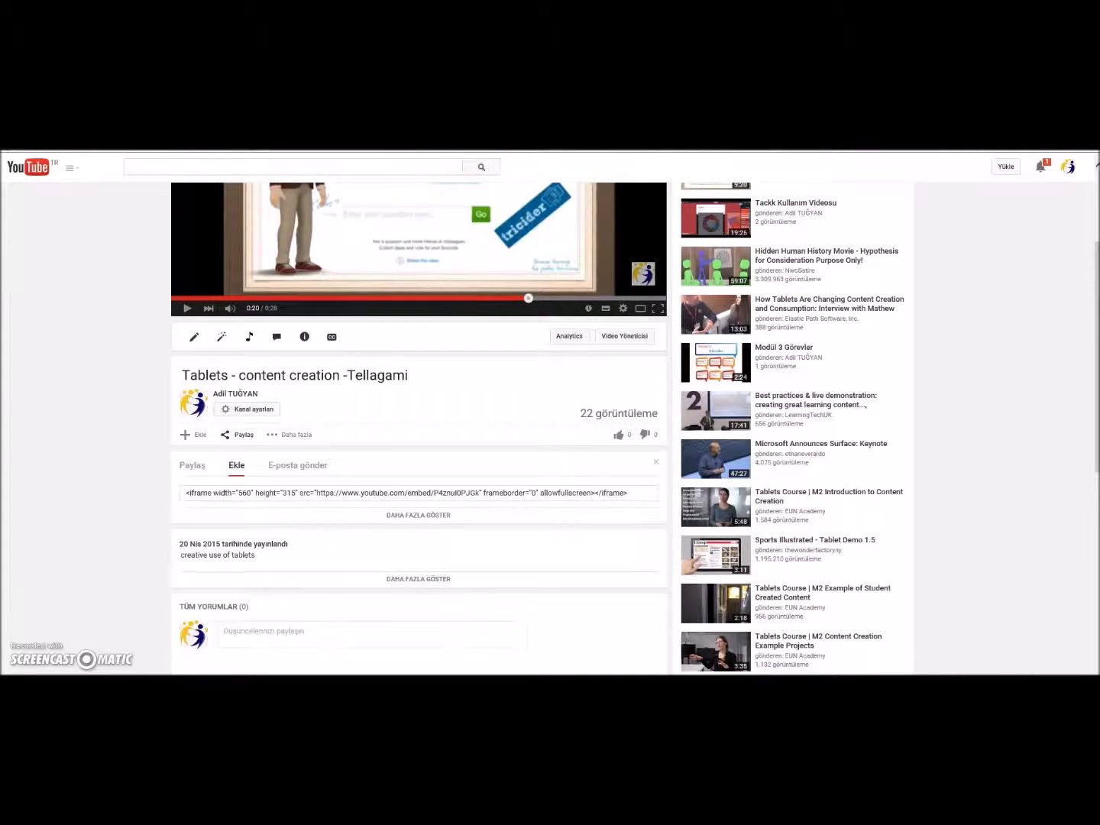
click(571, 153)
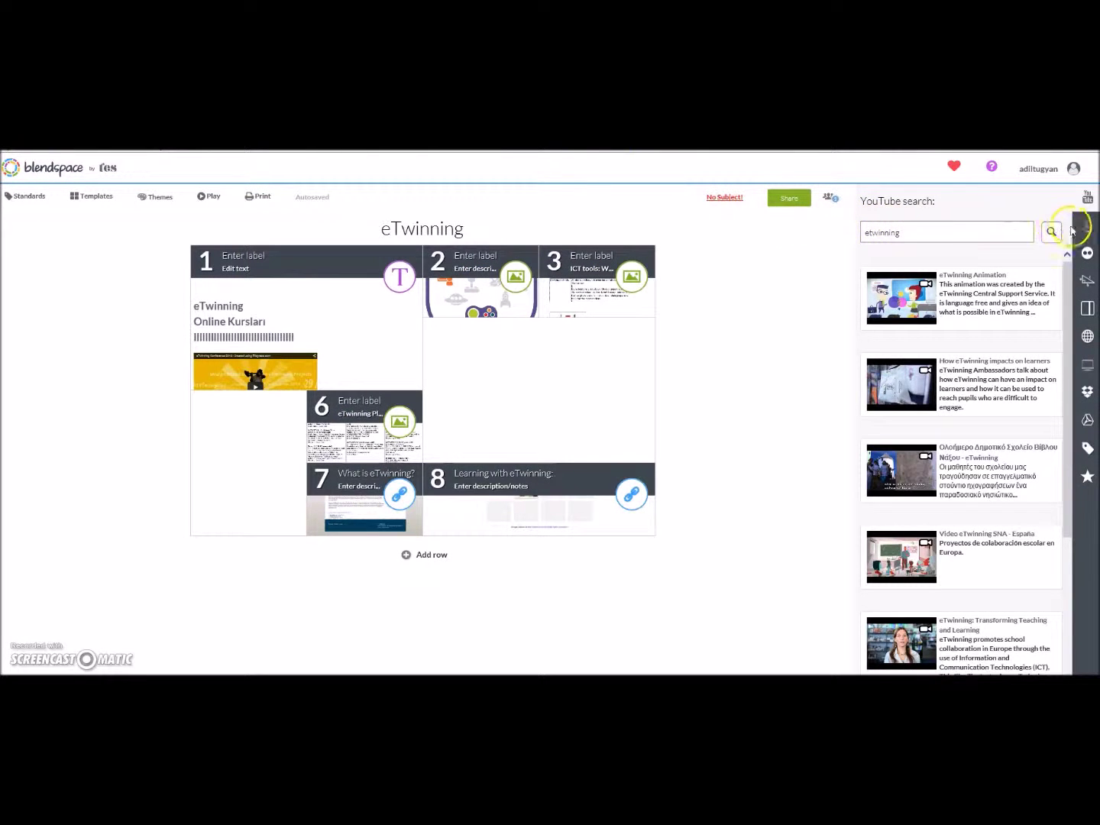
Search YouTube for the pasted video link and place the "Tablets - content creation -Tellagami" video in the fourth tile
click(905, 234)
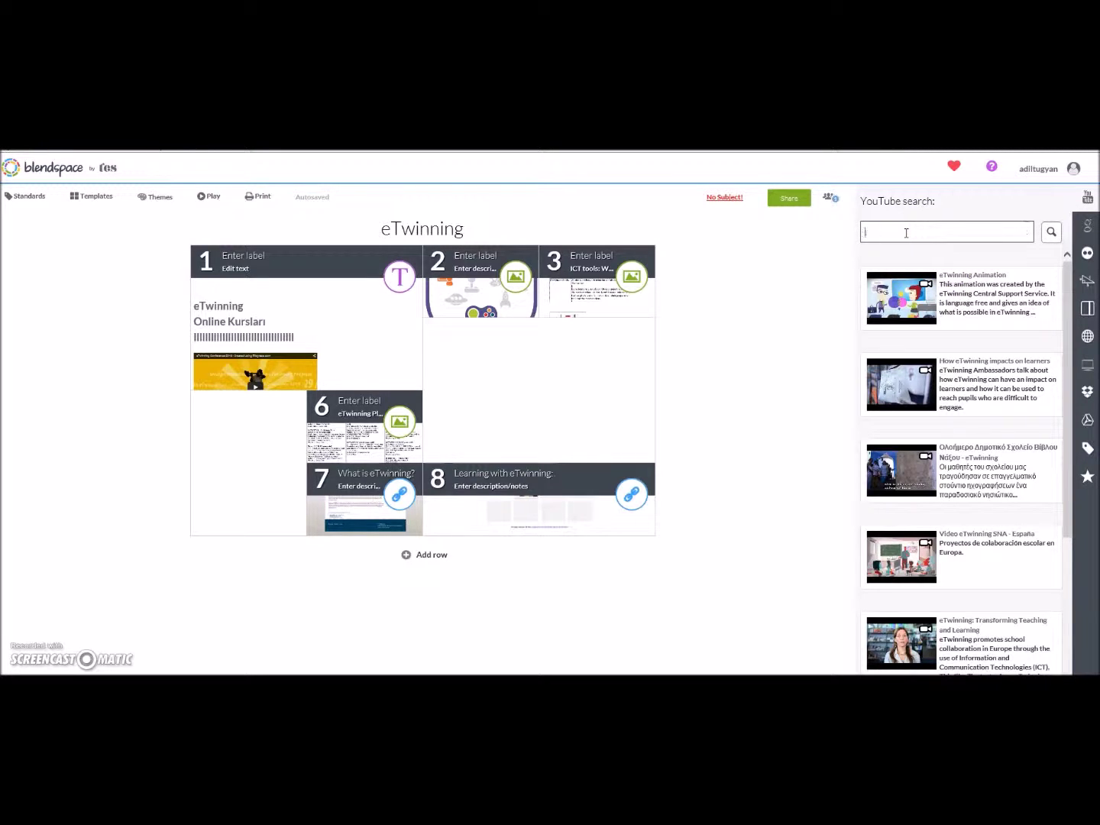
right_click(906, 233)
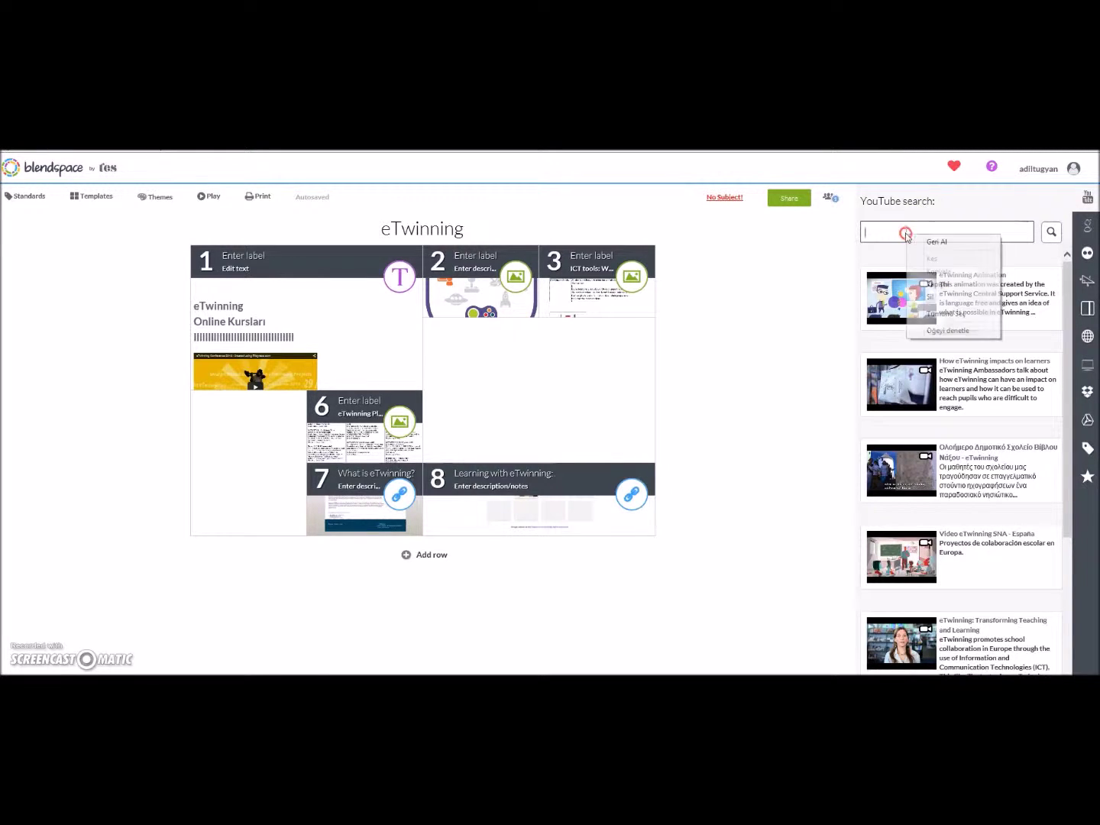
click(939, 281)
click(1051, 233)
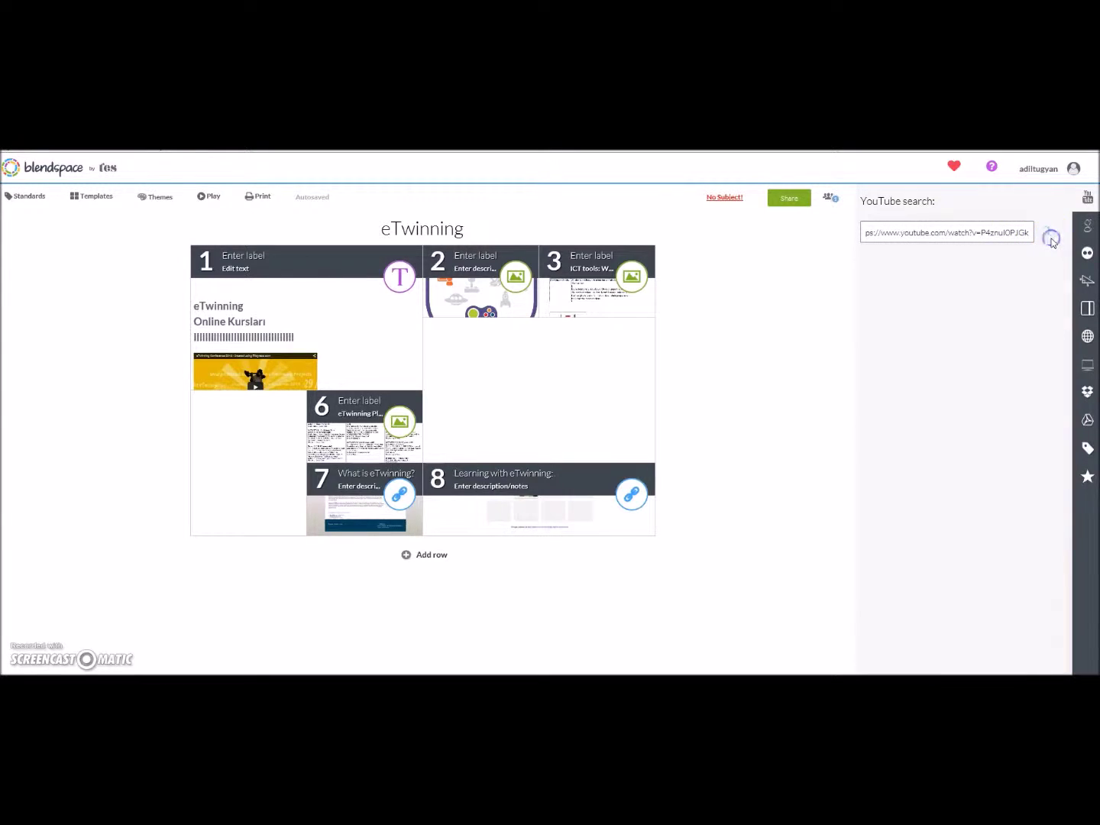
click(924, 309)
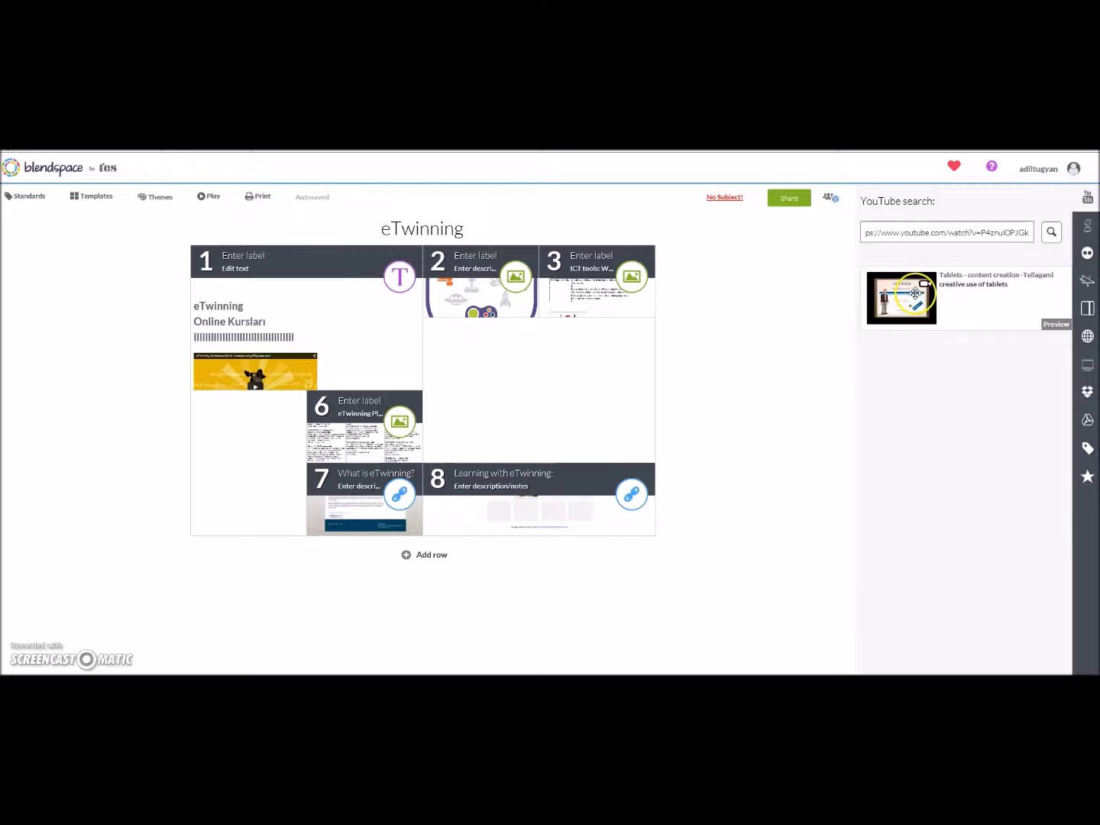
drag(916, 294, 540, 381)
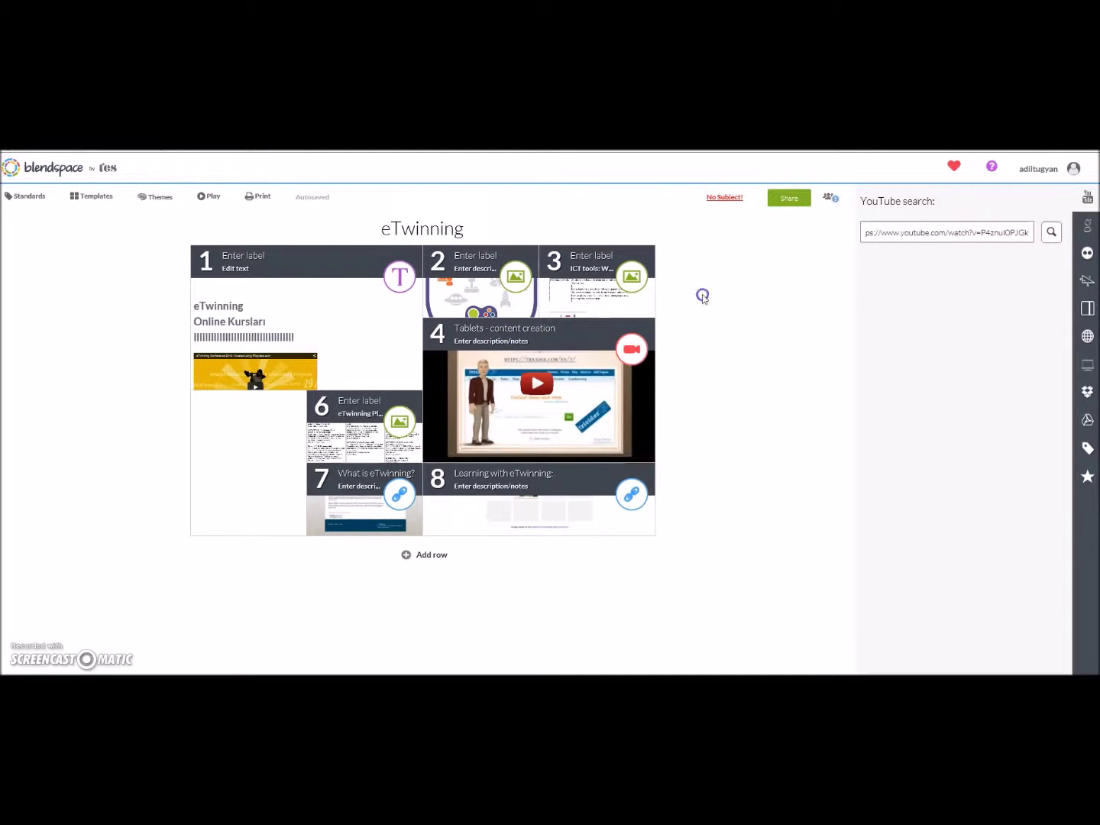
Search Google Images for "etwinning" and place the eTwinning logo with the number 10 in the empty fifth tile
click(893, 231)
click(1024, 233)
click(1088, 232)
click(924, 246)
click(875, 223)
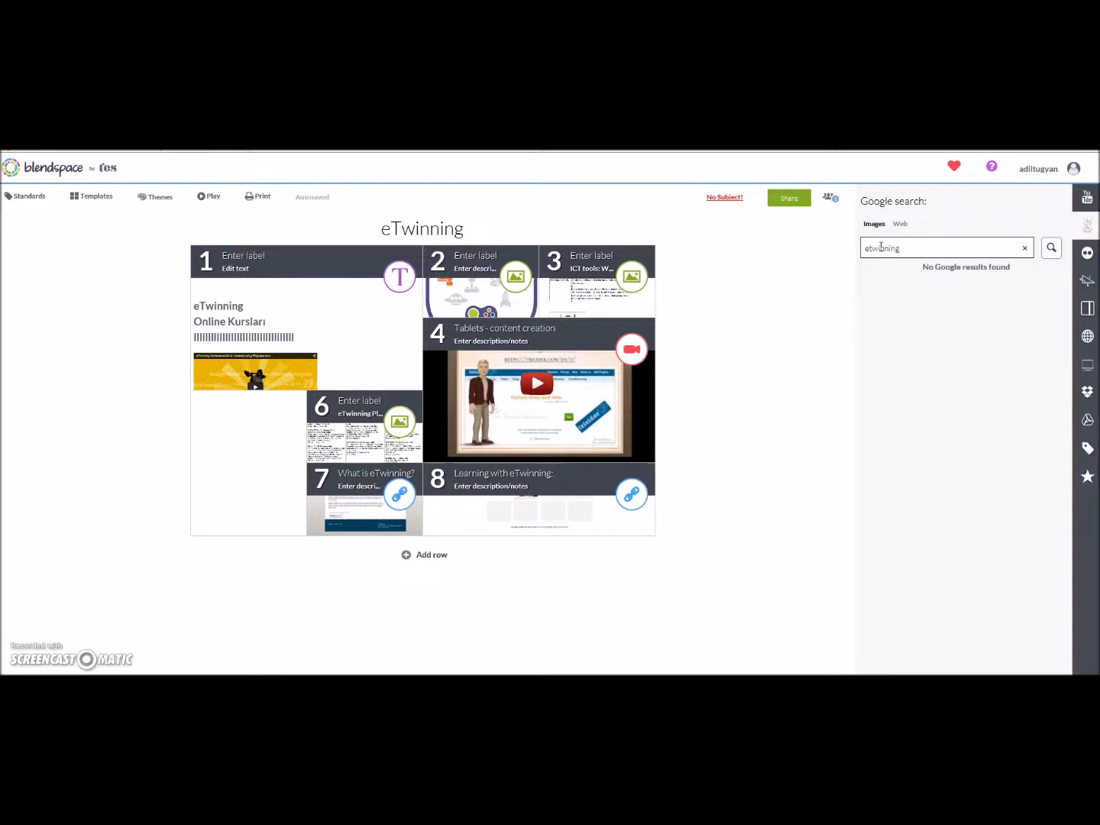
click(1052, 248)
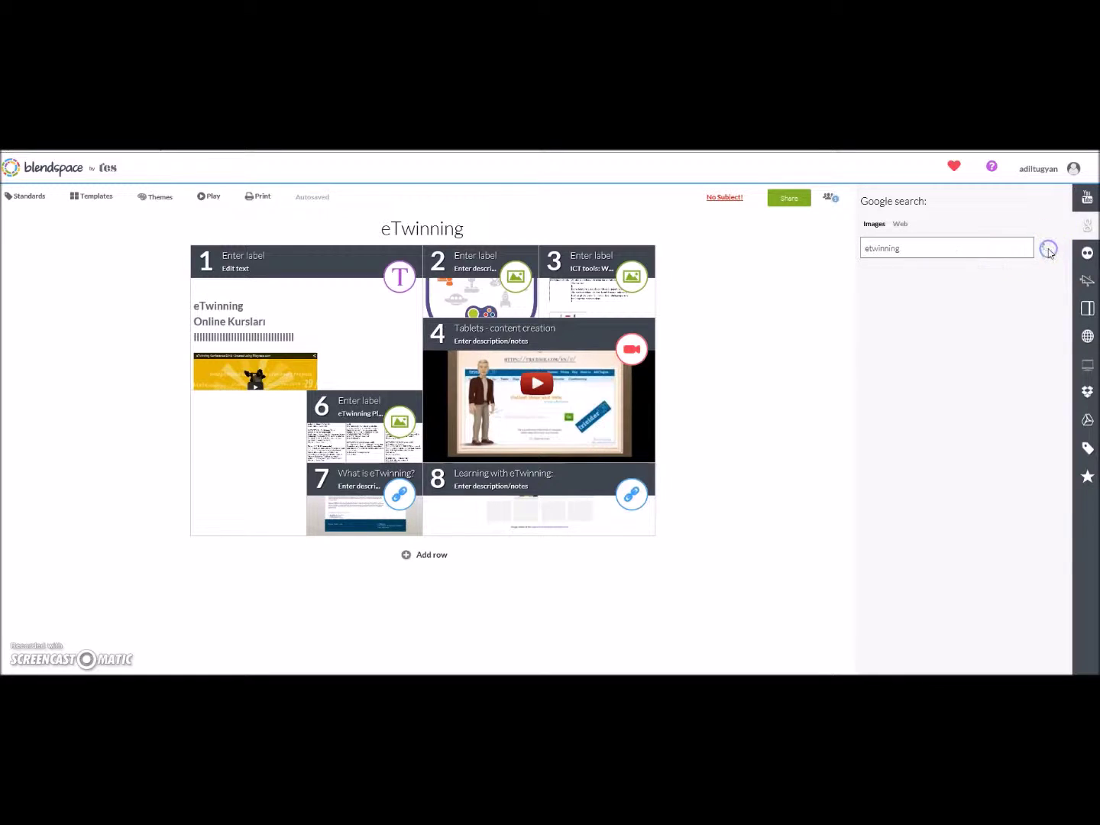
drag(898, 347, 899, 346)
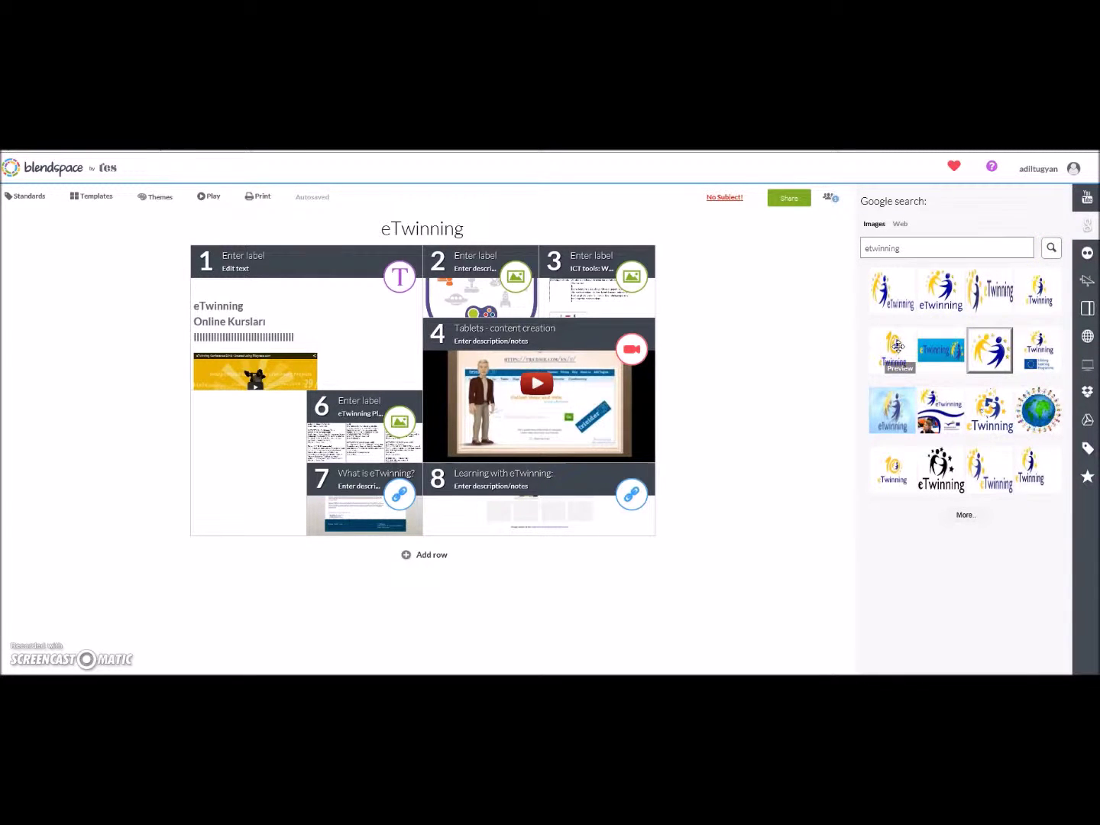
drag(898, 347, 255, 448)
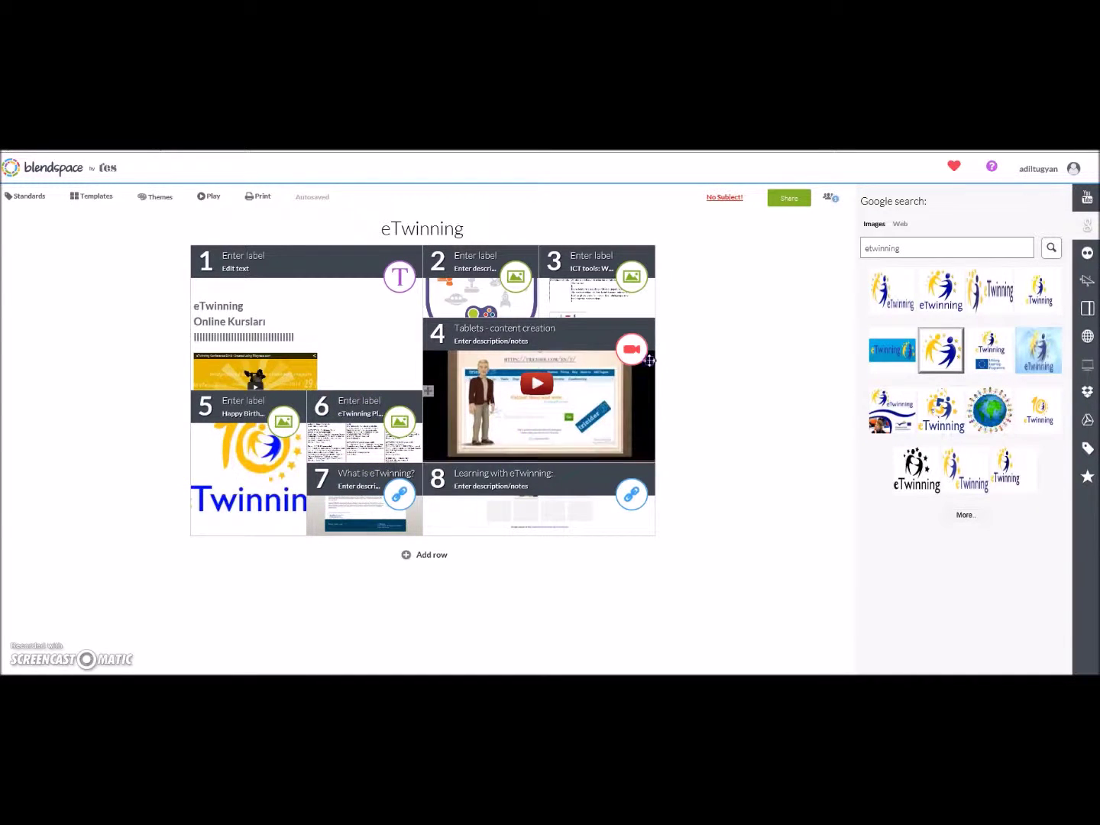
Add another row of empty tiles below the lesson's eight filled tiles and look over the extended layout
drag(464, 438, 431, 559)
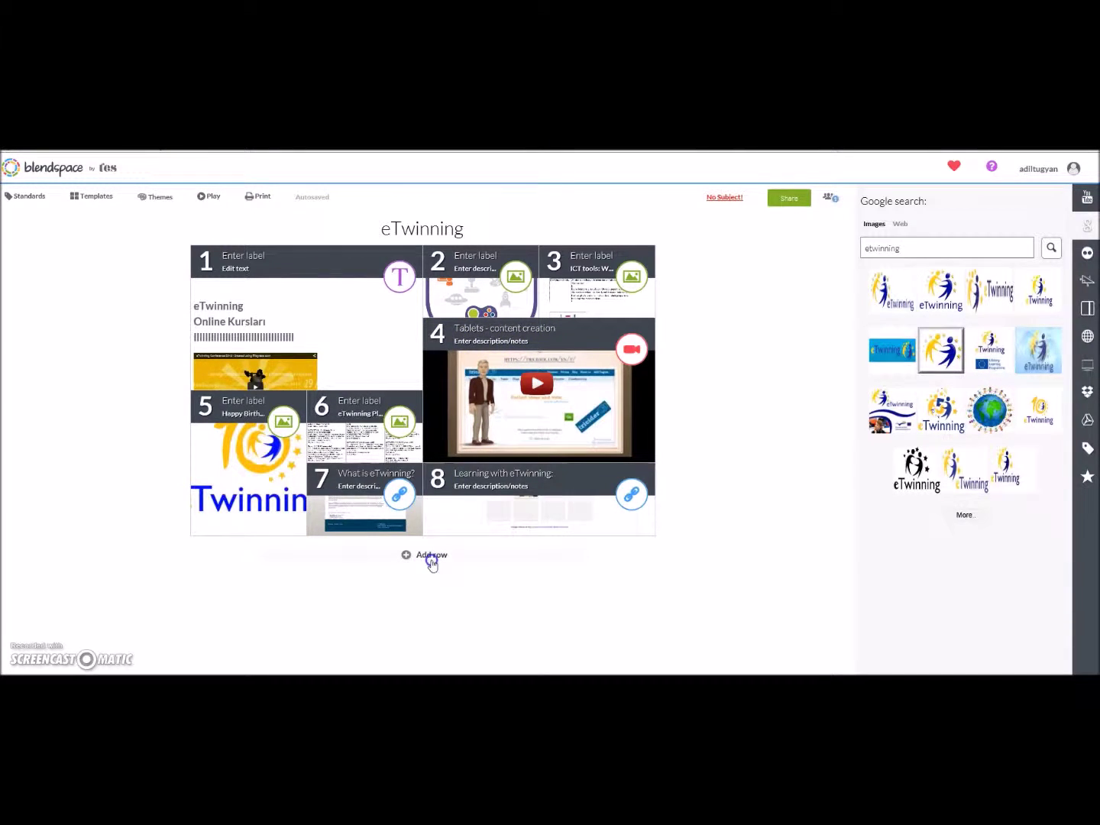
click(431, 556)
scroll(451, 577, down, 2)
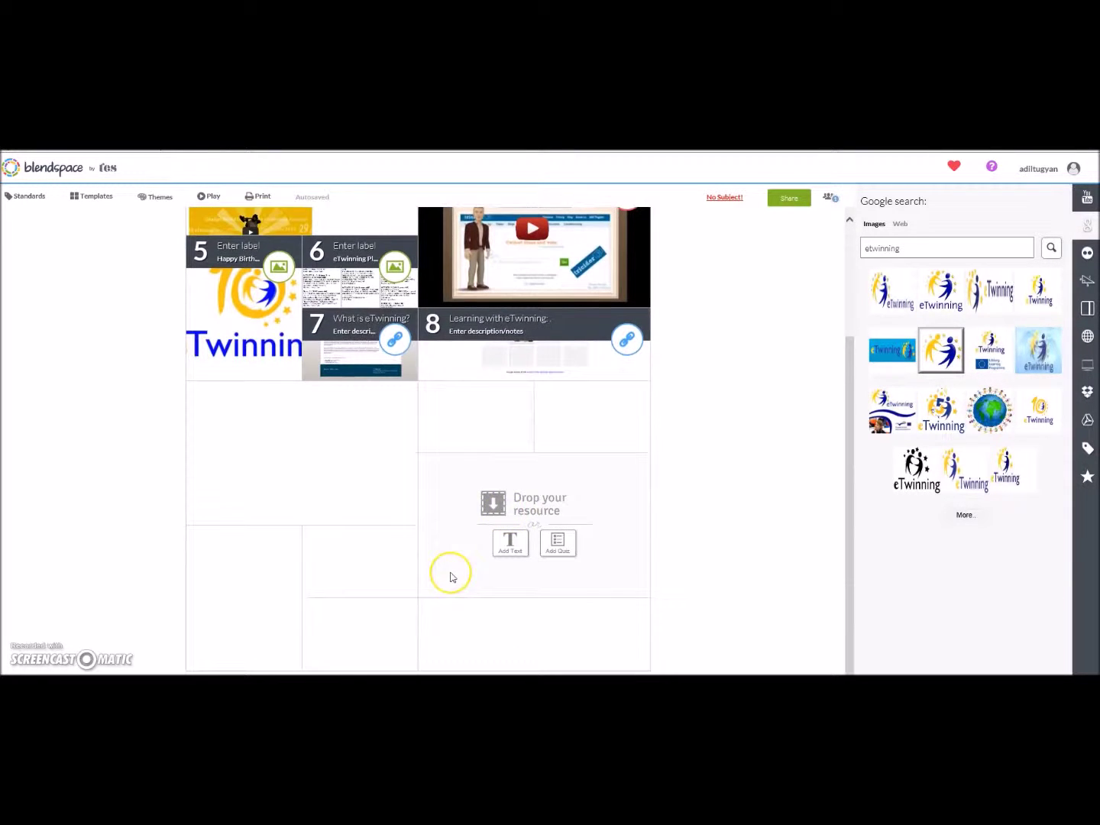
scroll(450, 577, up, 2)
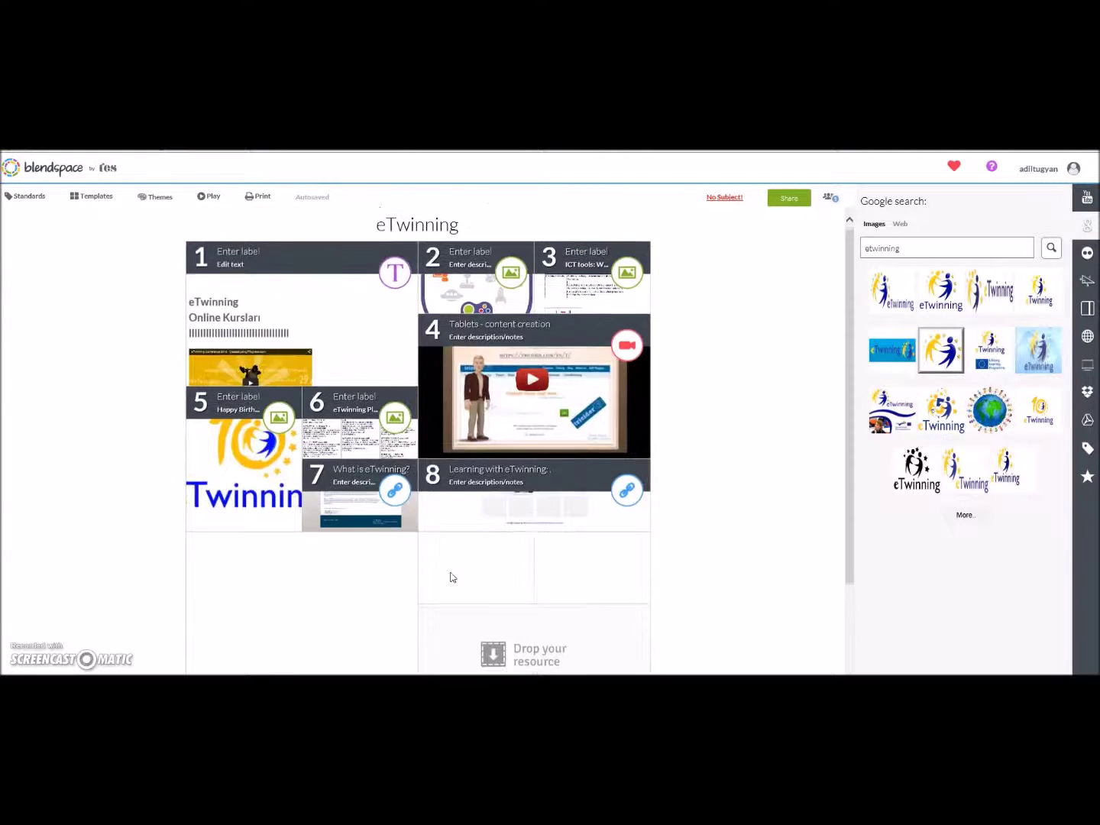
click(450, 573)
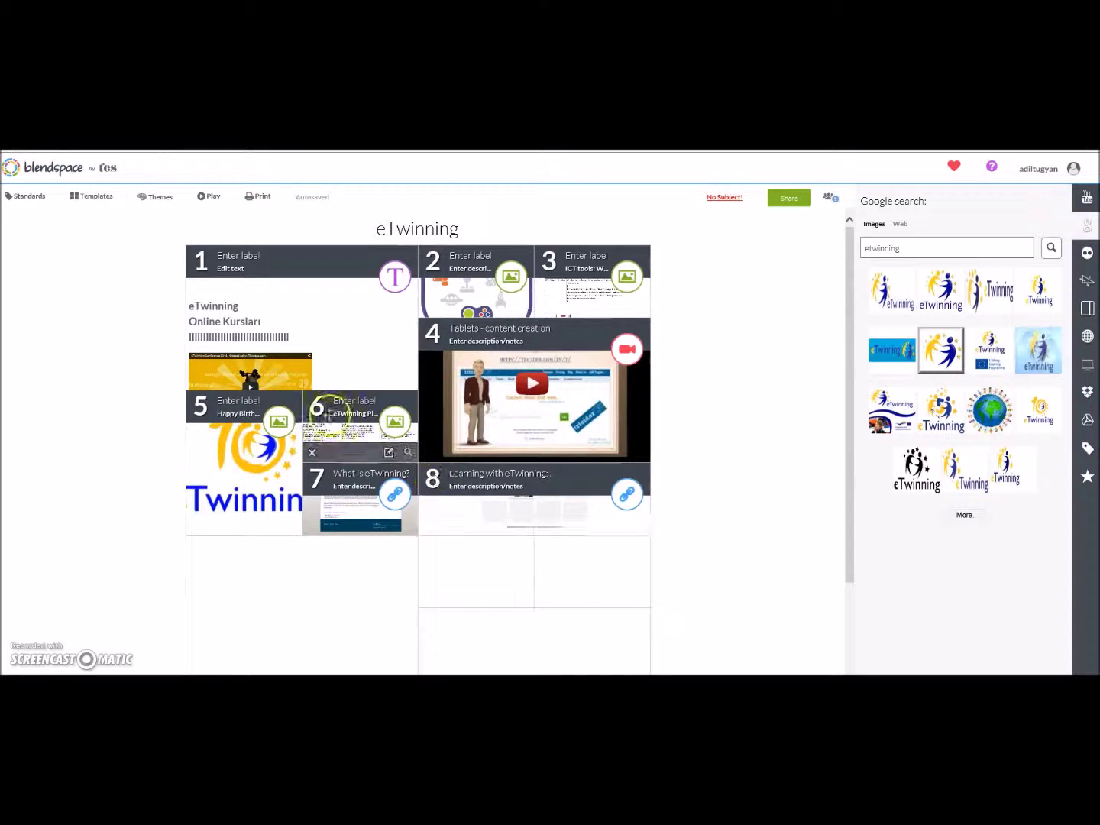
click(320, 405)
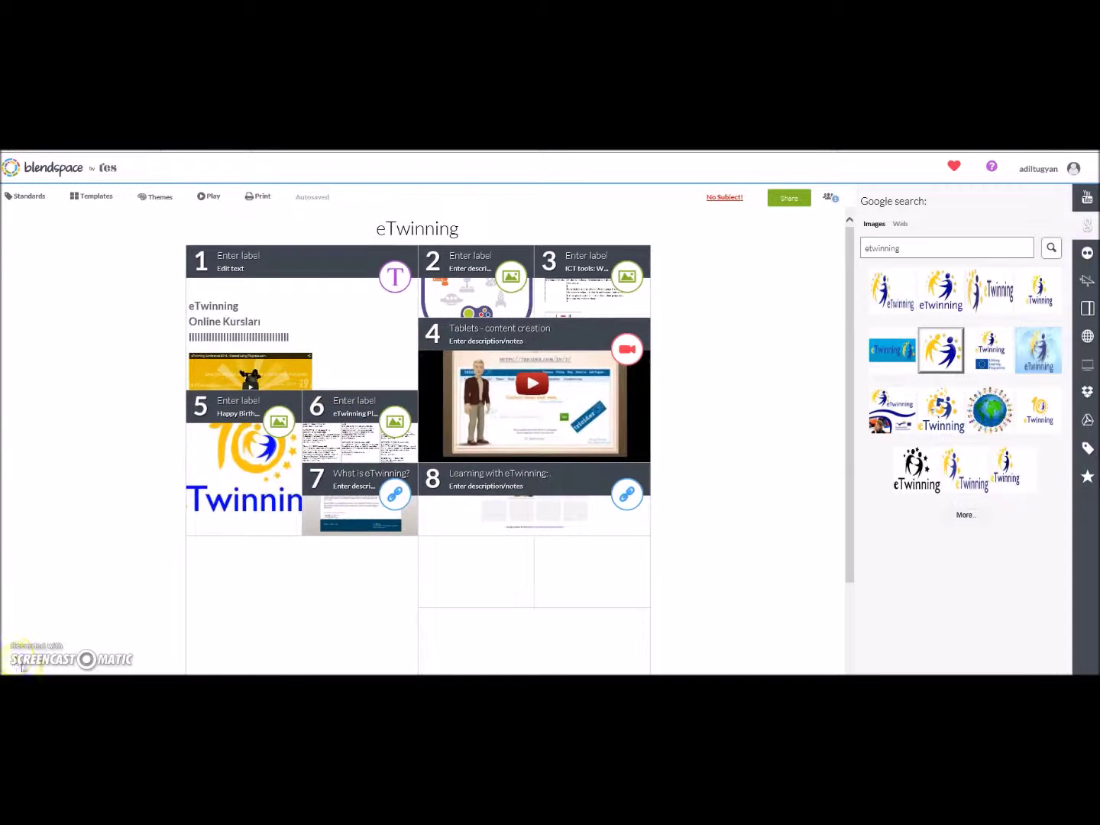
Play the lesson, step through its tiles up to the "What is eTwinning?" page, and close the playback
click(214, 197)
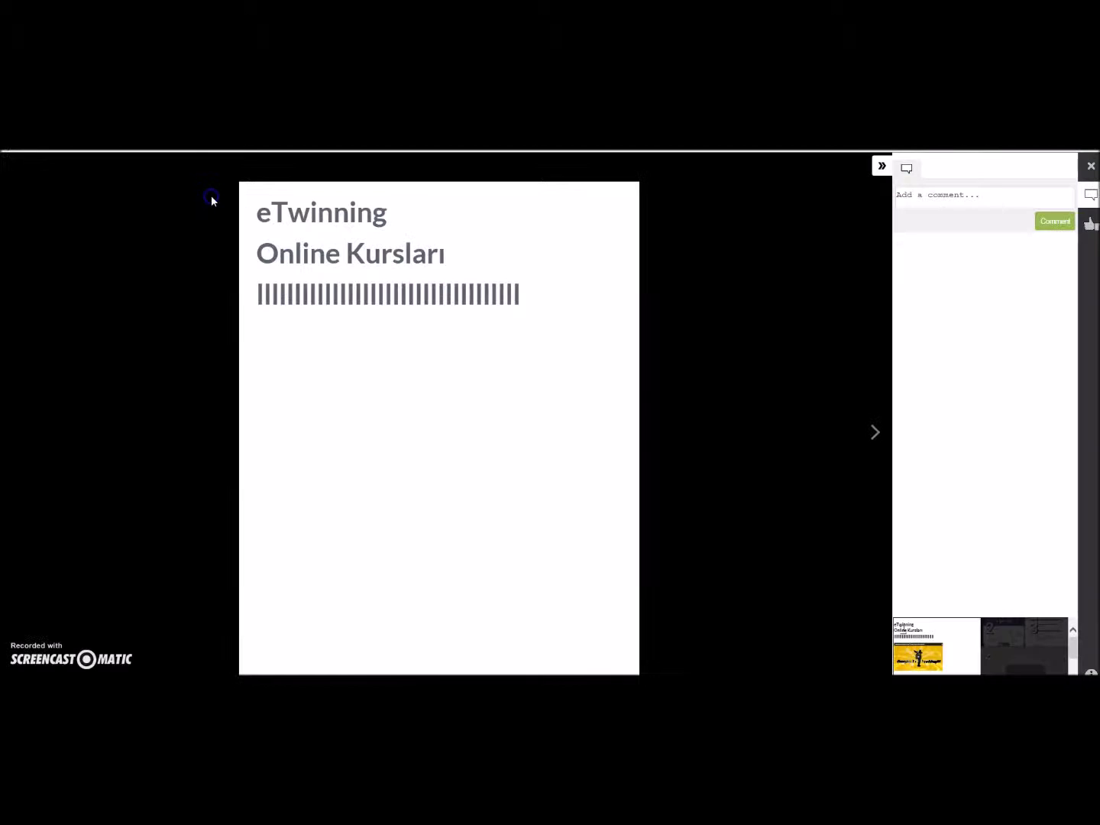
click(875, 434)
click(875, 433)
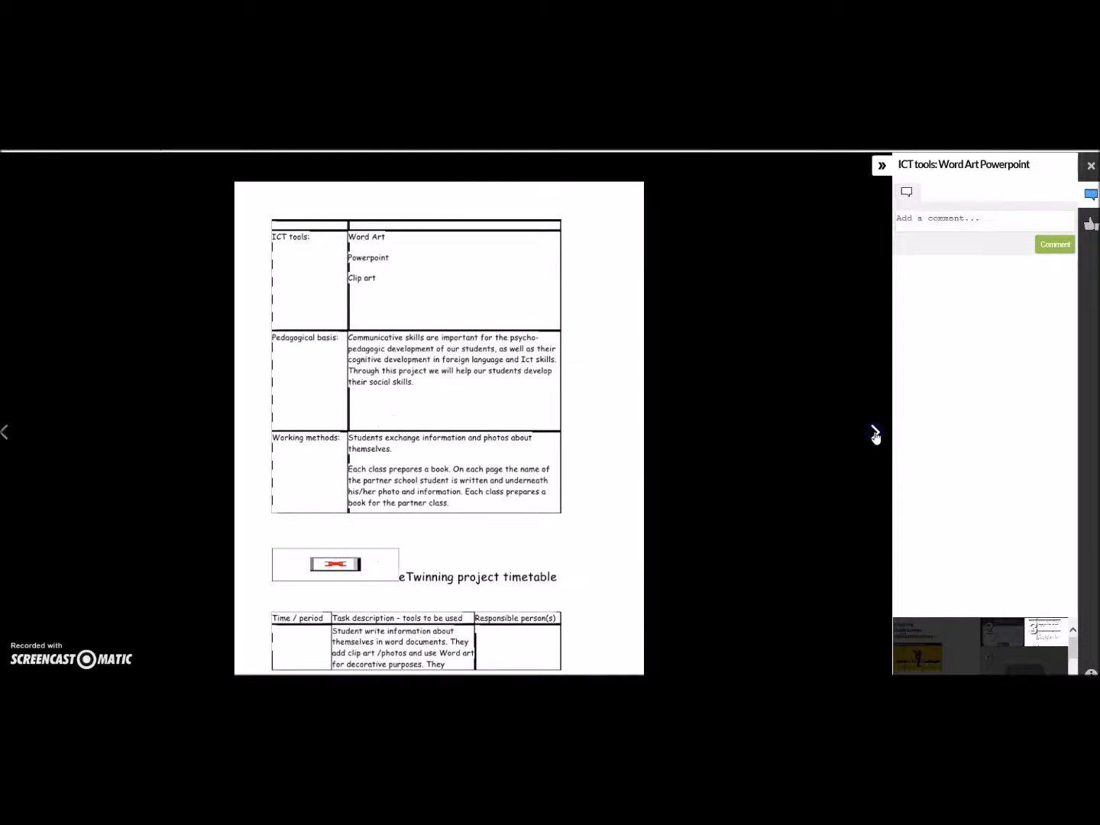
click(875, 434)
click(875, 433)
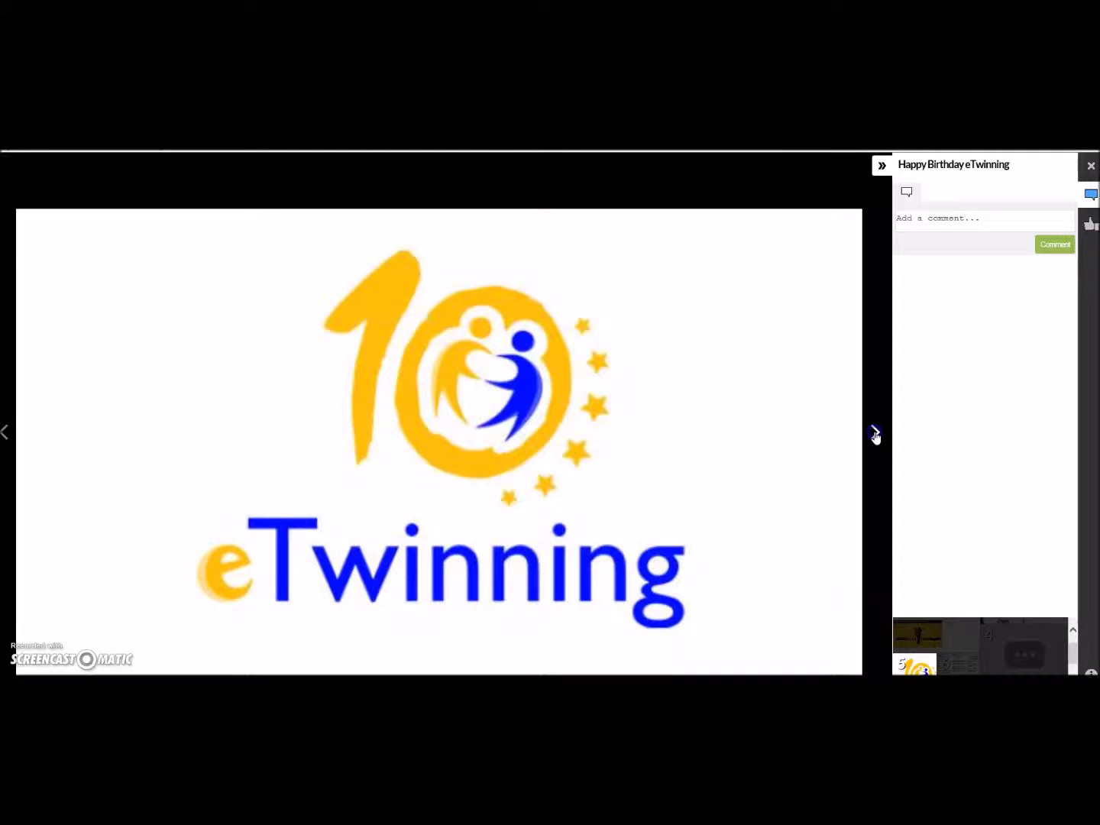
click(875, 434)
click(875, 434)
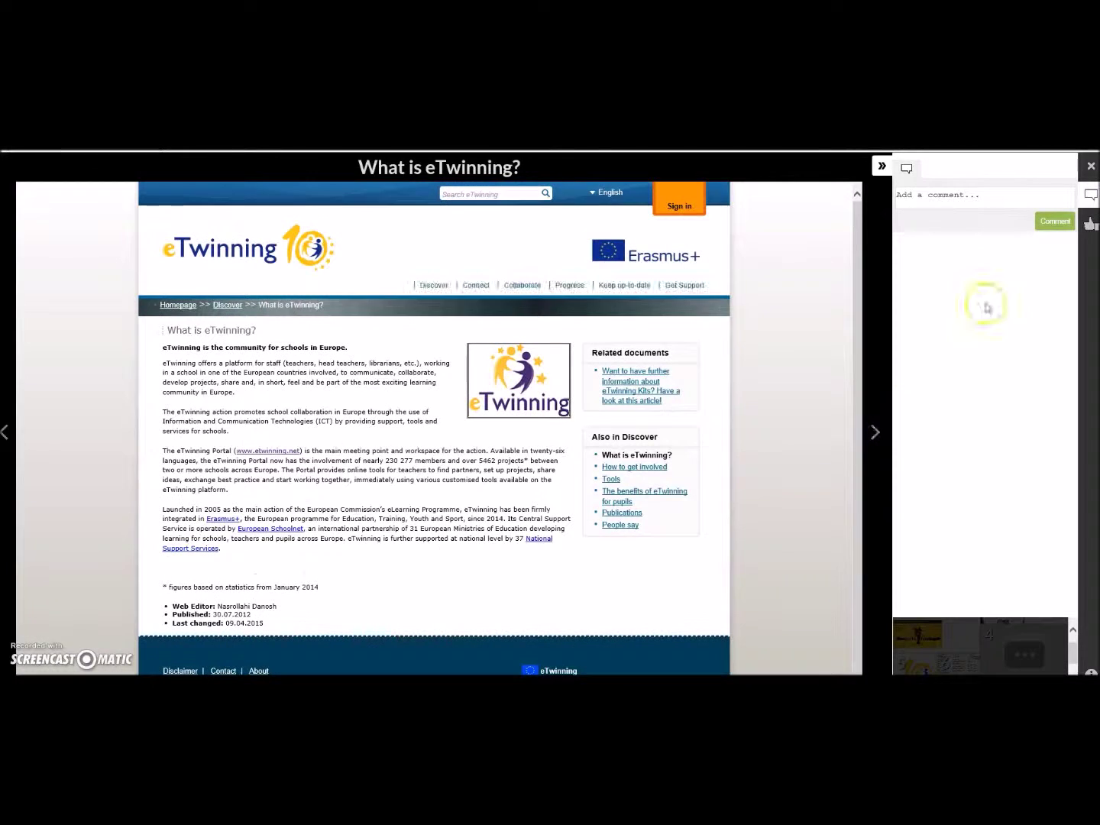
click(1090, 169)
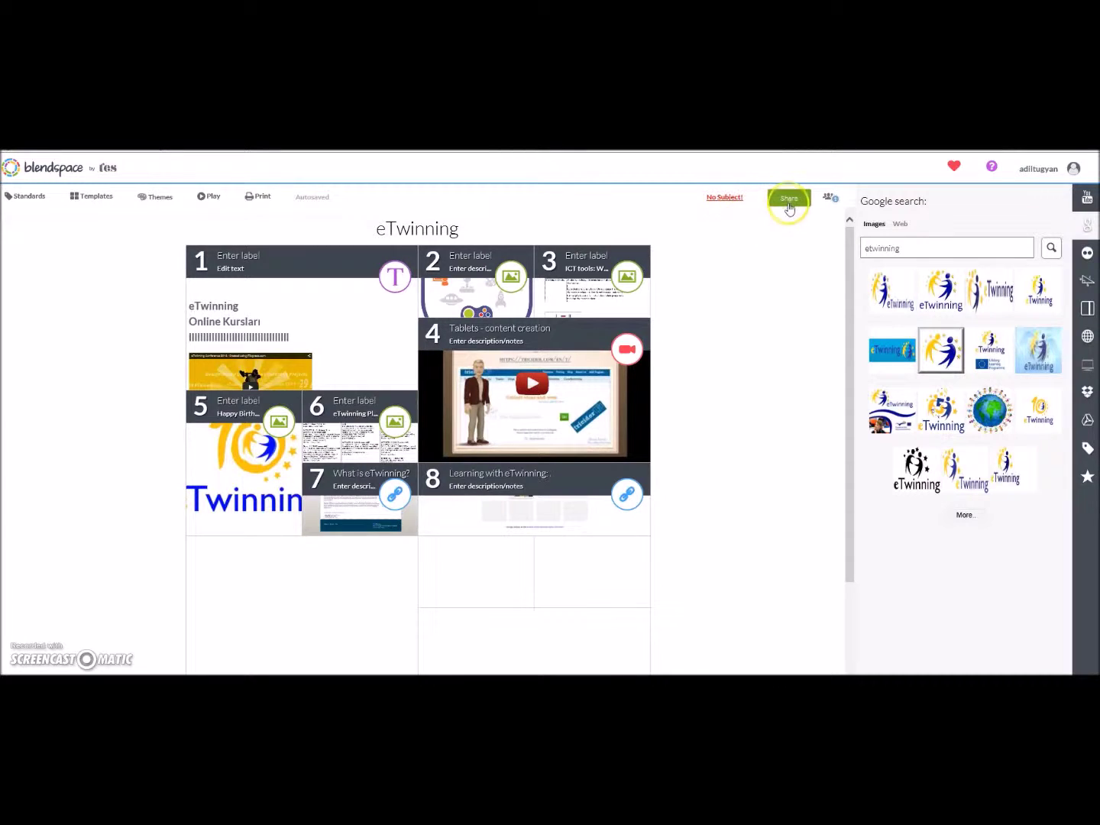
Review the lesson's sharing, privacy and collaboration options, return to the lesson link, and close the sharing dialog
click(788, 201)
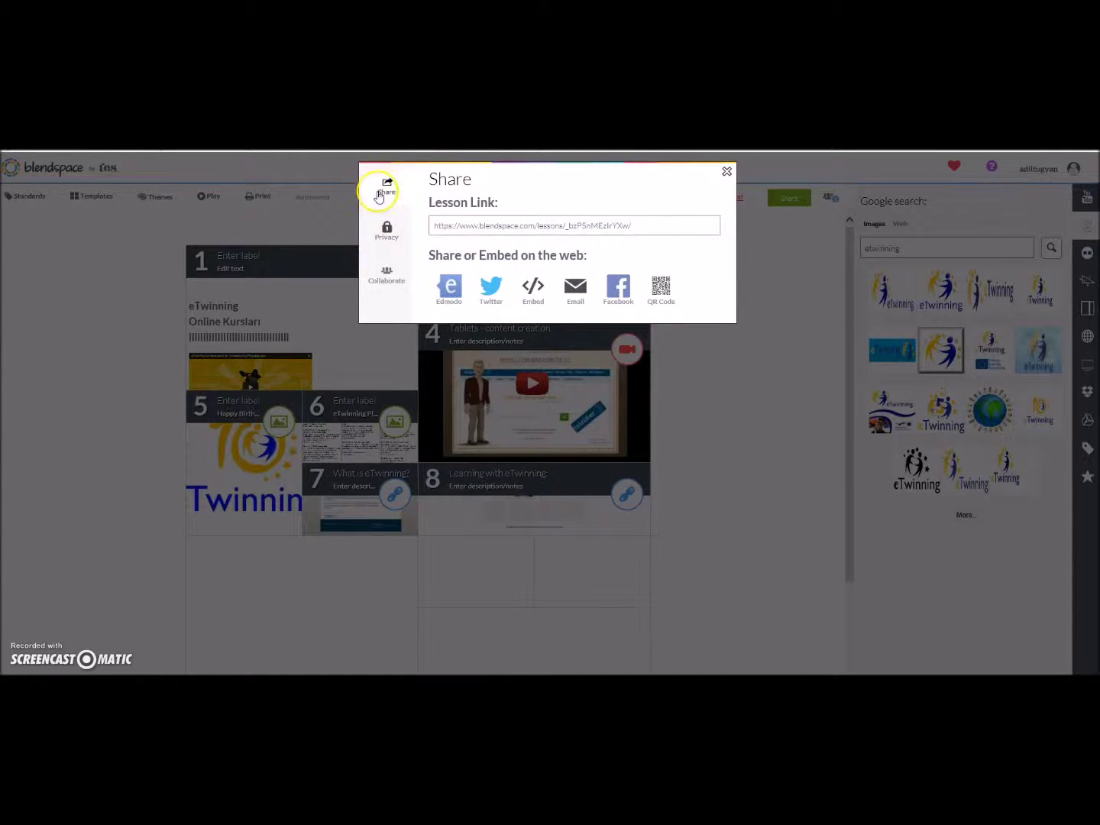
click(386, 233)
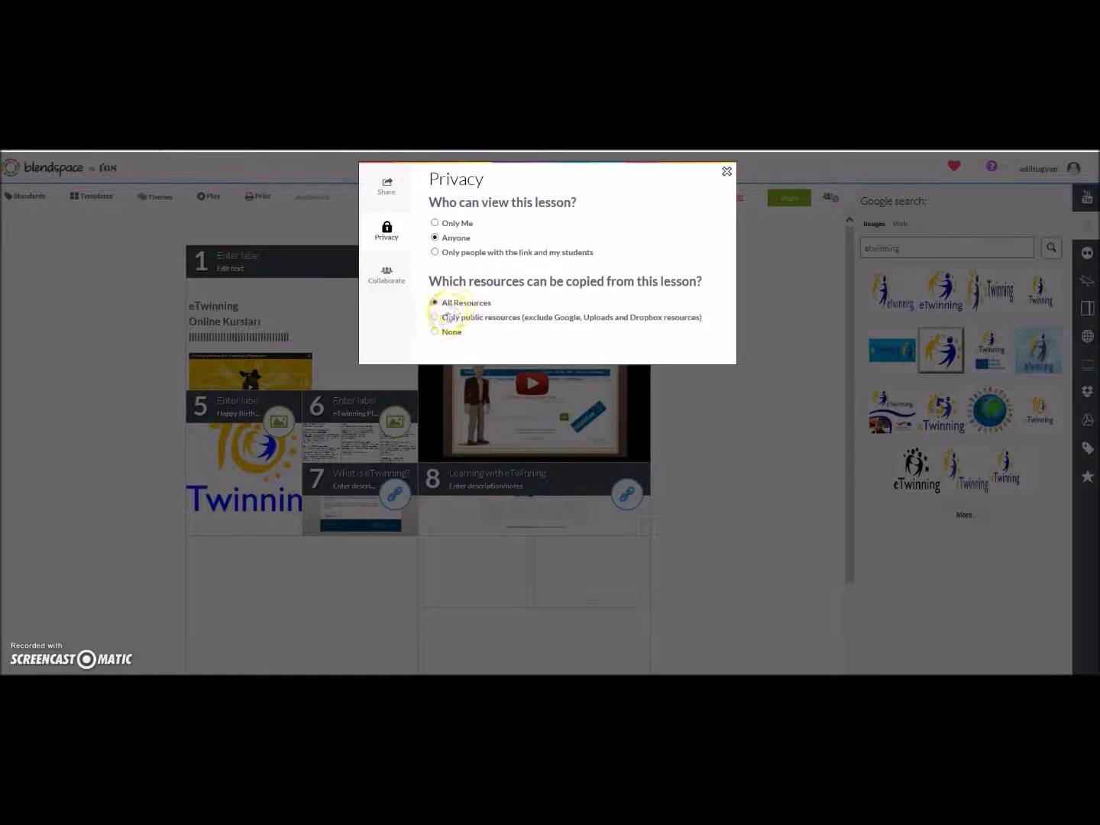
click(389, 278)
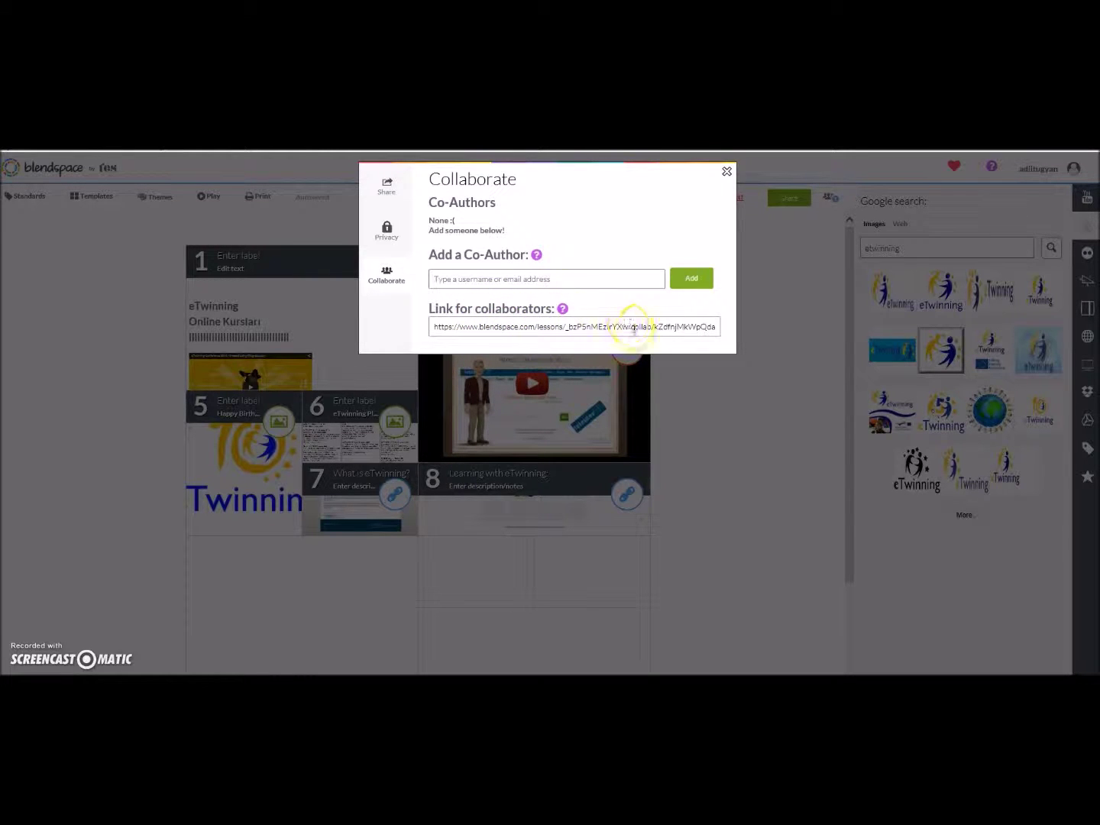
click(387, 186)
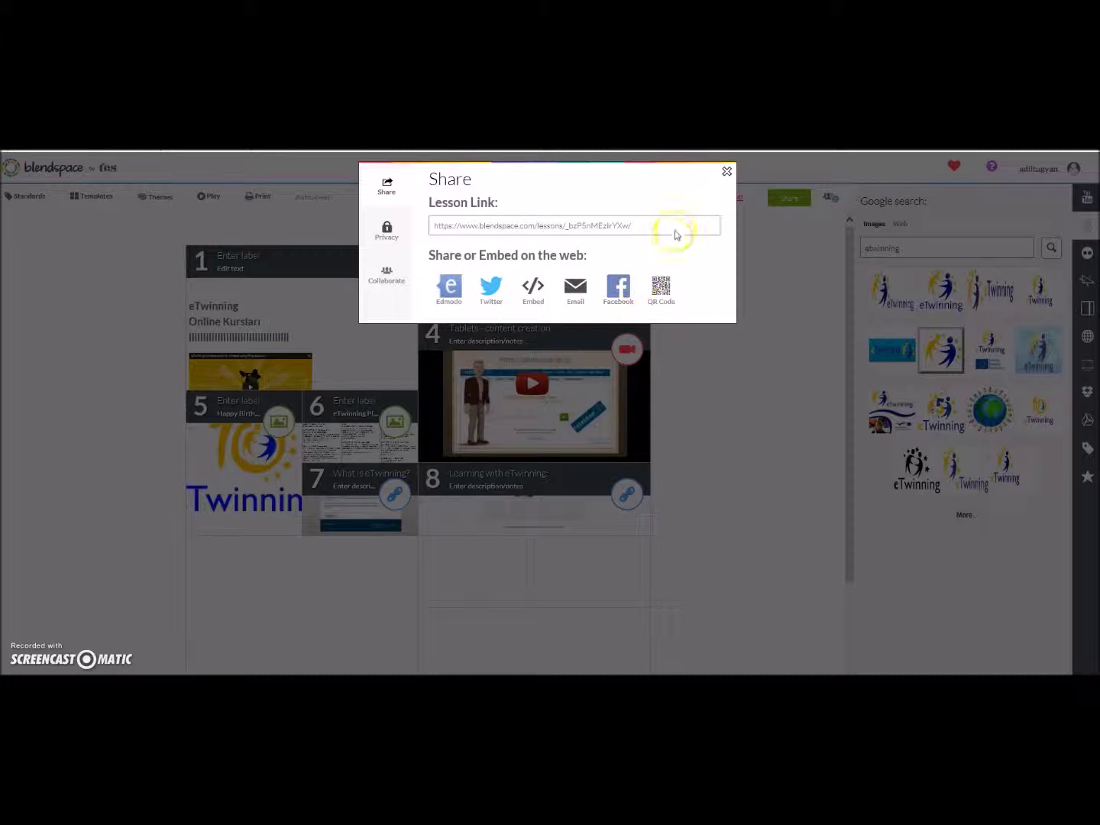
click(726, 176)
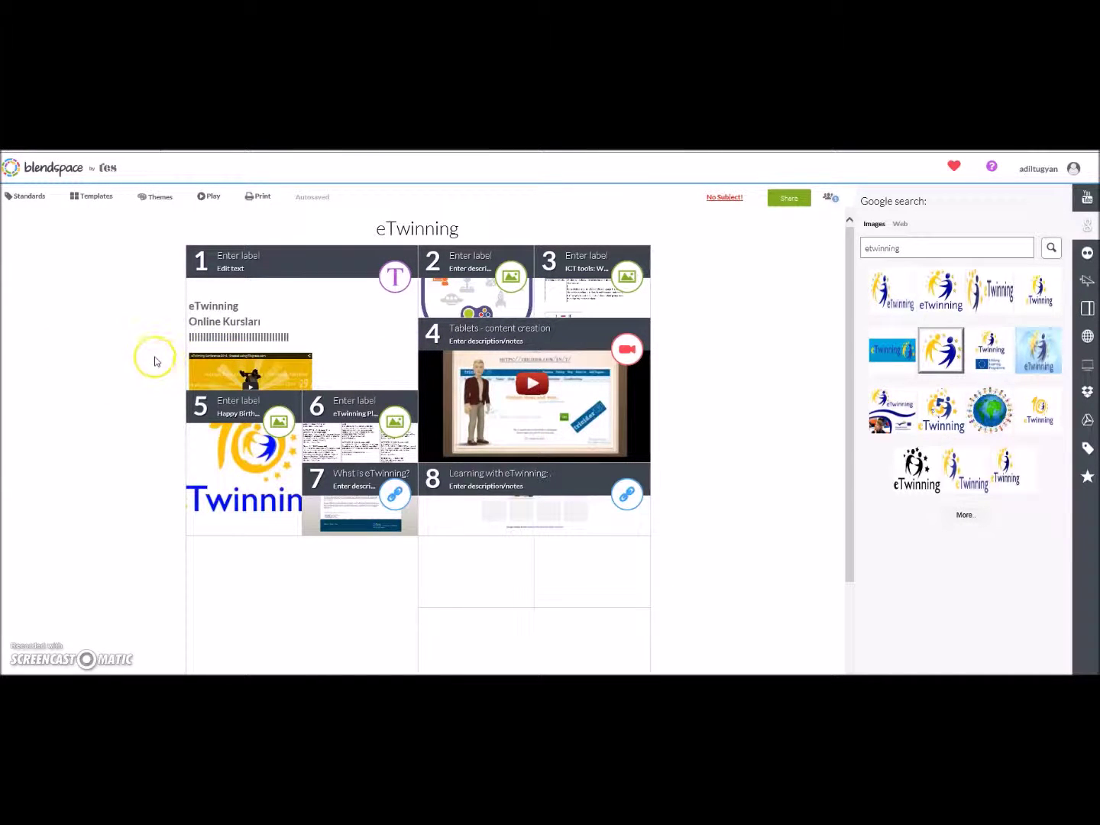
drag(312, 437, 248, 458)
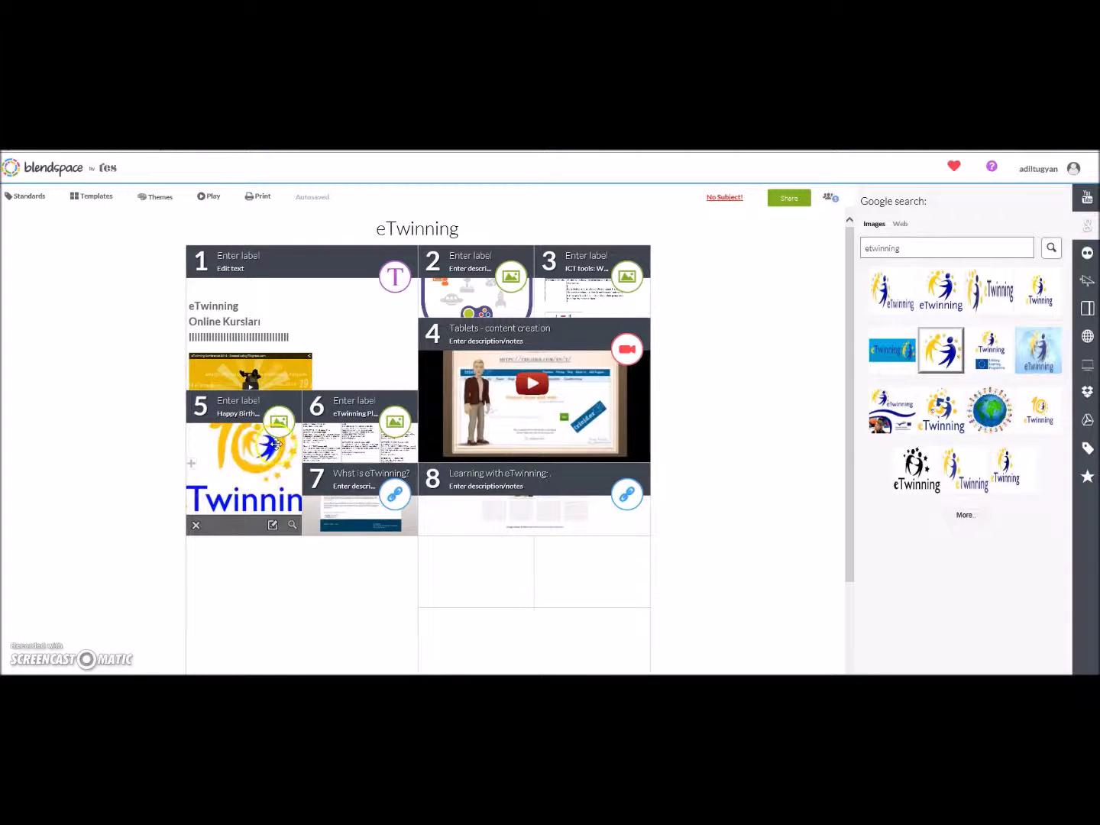
drag(361, 474, 395, 422)
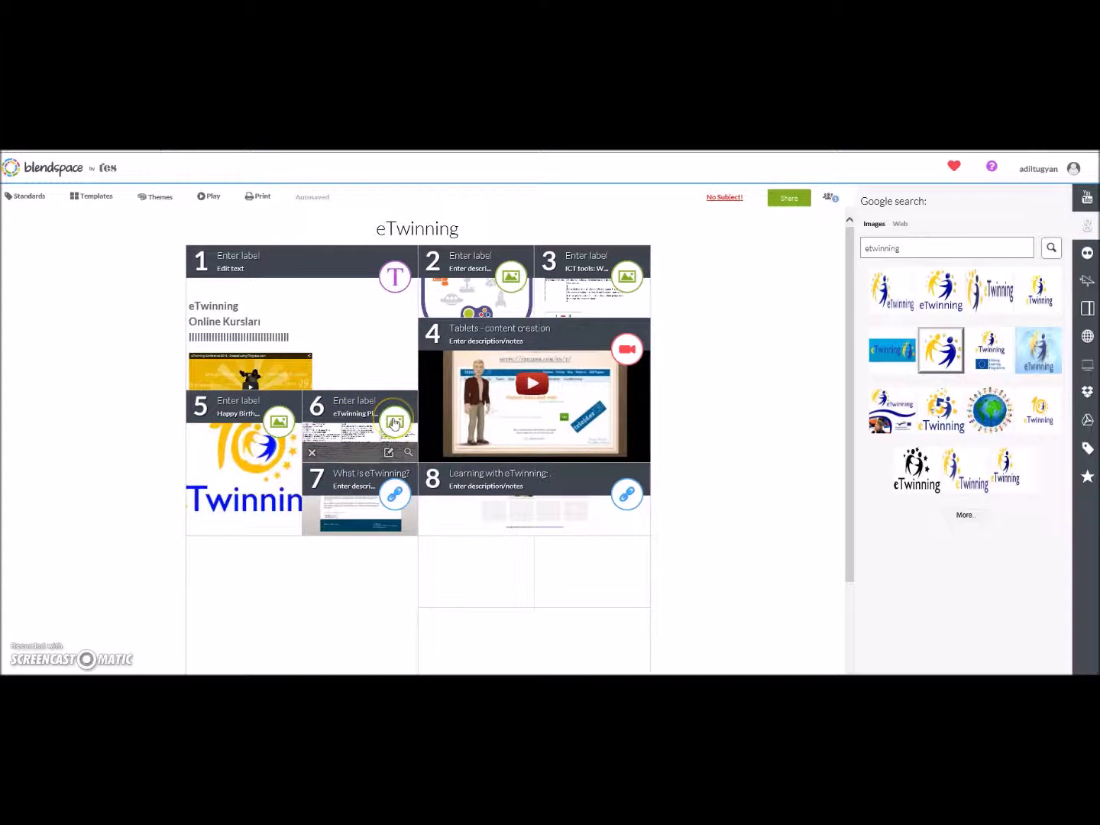
drag(395, 426, 230, 604)
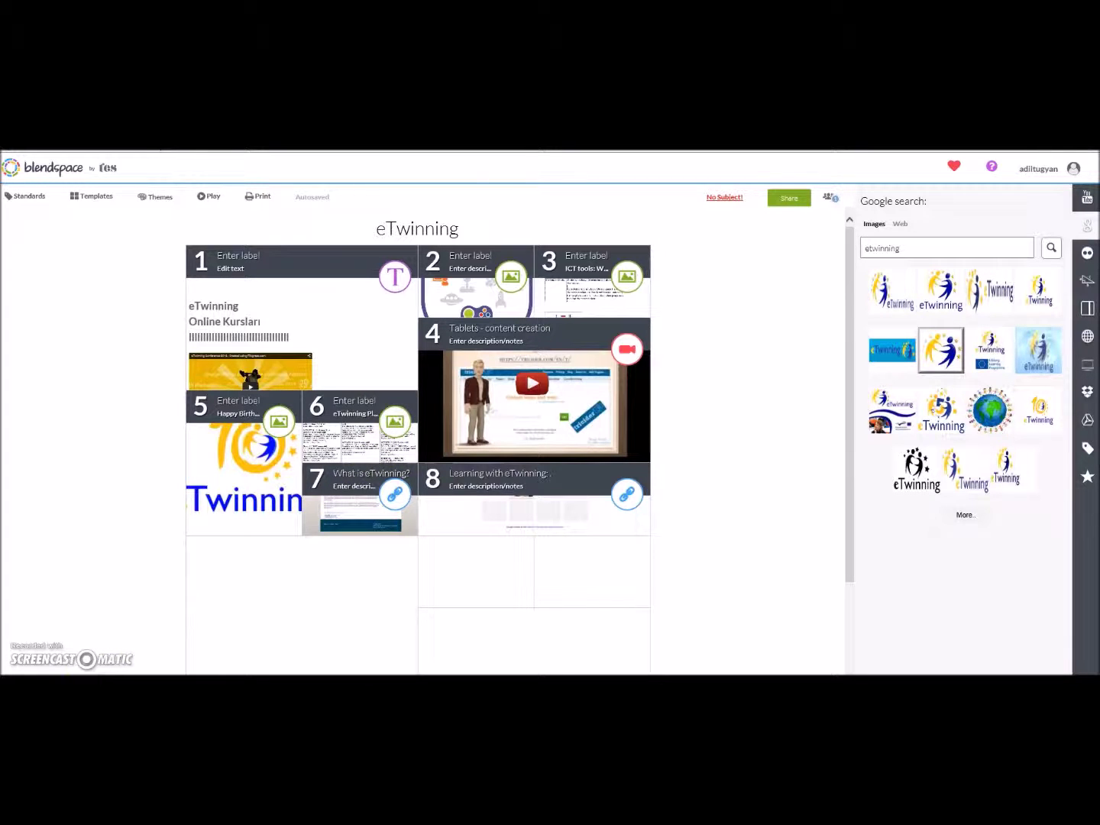